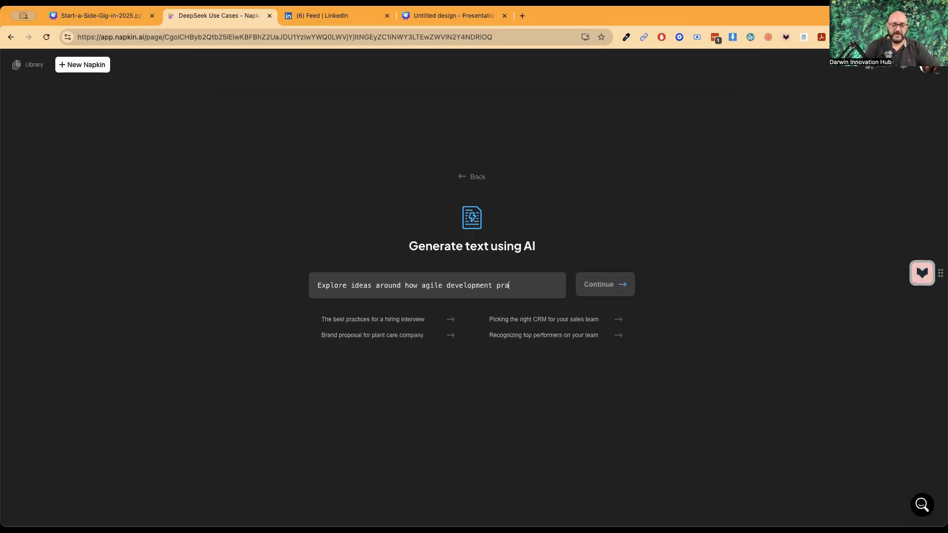
- Generate a text with AI from the prompt "Explore ideas around how agile development pratices don't always work in every kind of business"
text(don't always work in every kind of business)
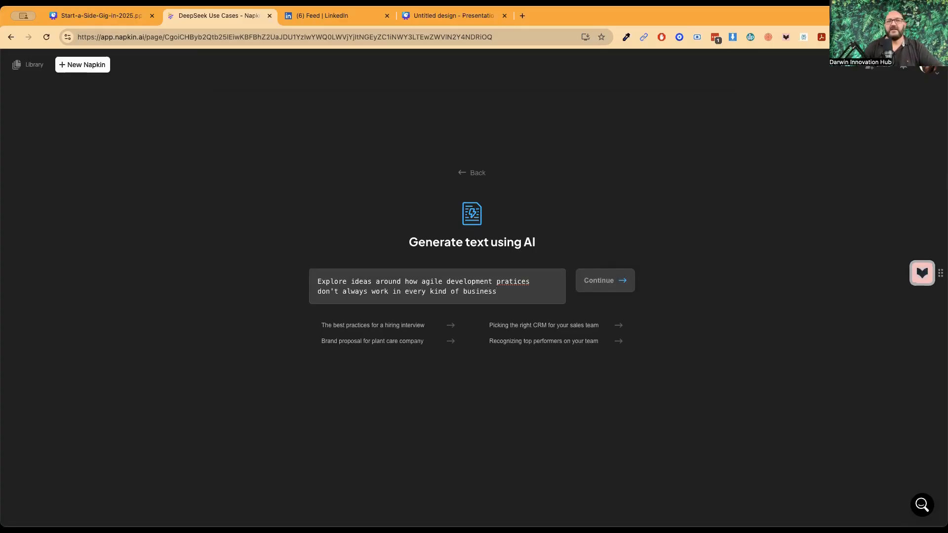
click(615, 280)
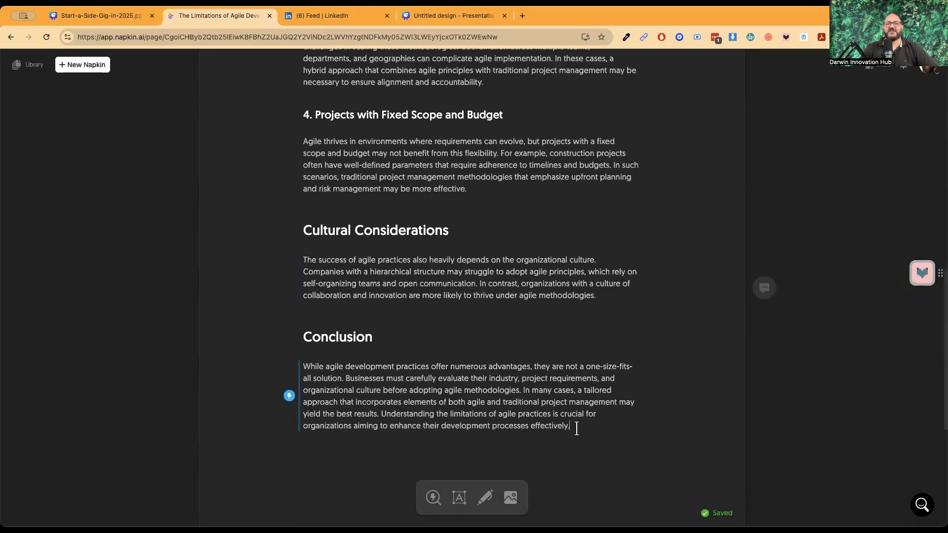
- Select the entire generated document and generate a visual for it, using the Agile Methodologies versus Traditional Approaches comparison below the conclusion
drag(576, 428, 293, 157)
click(300, 150)
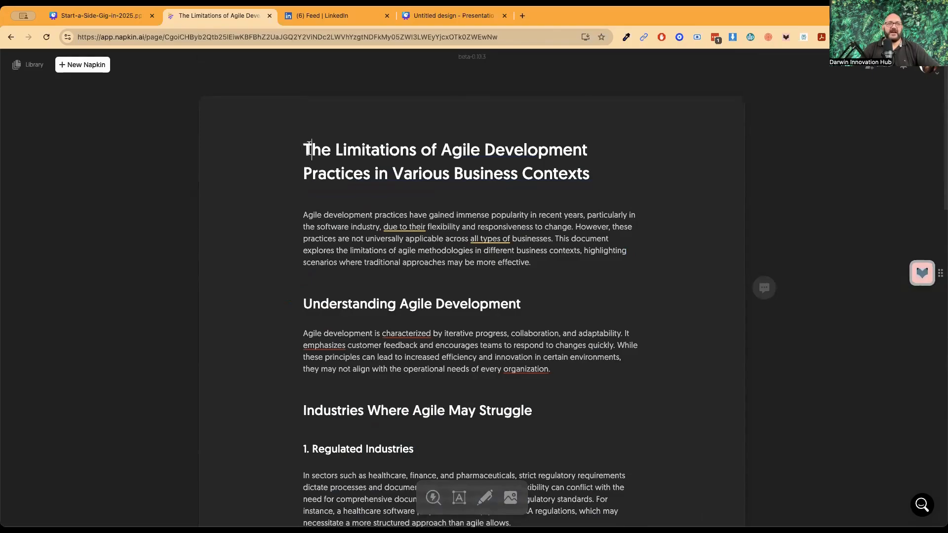
key(super+a)
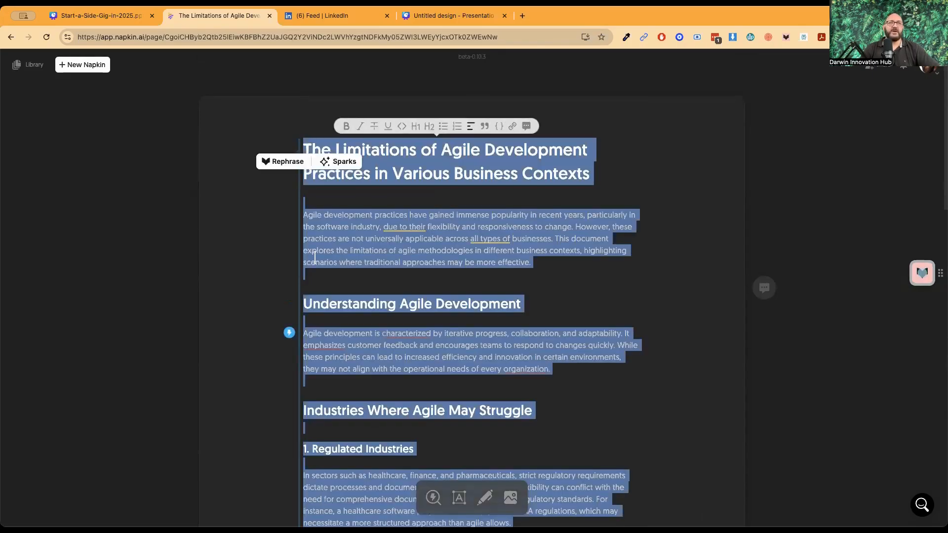
click(290, 337)
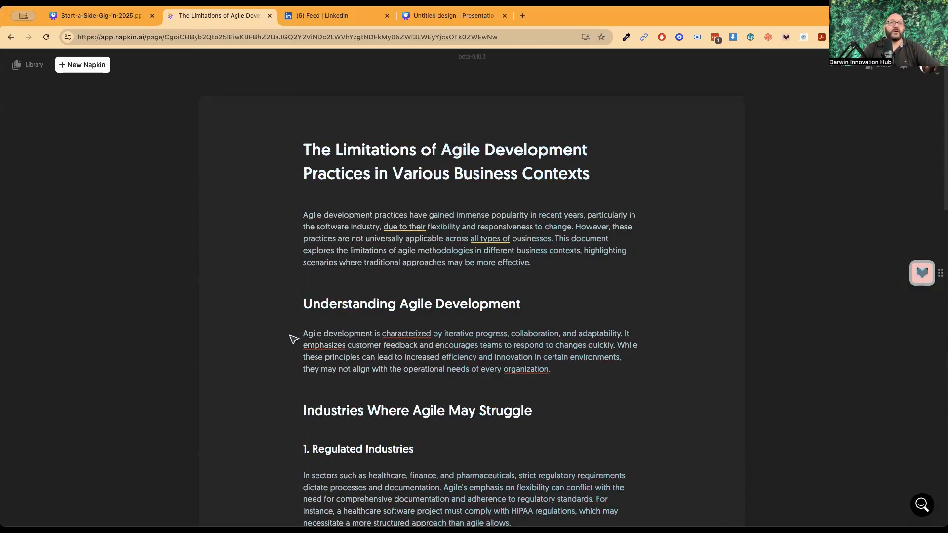
scroll(294, 339, down, 20)
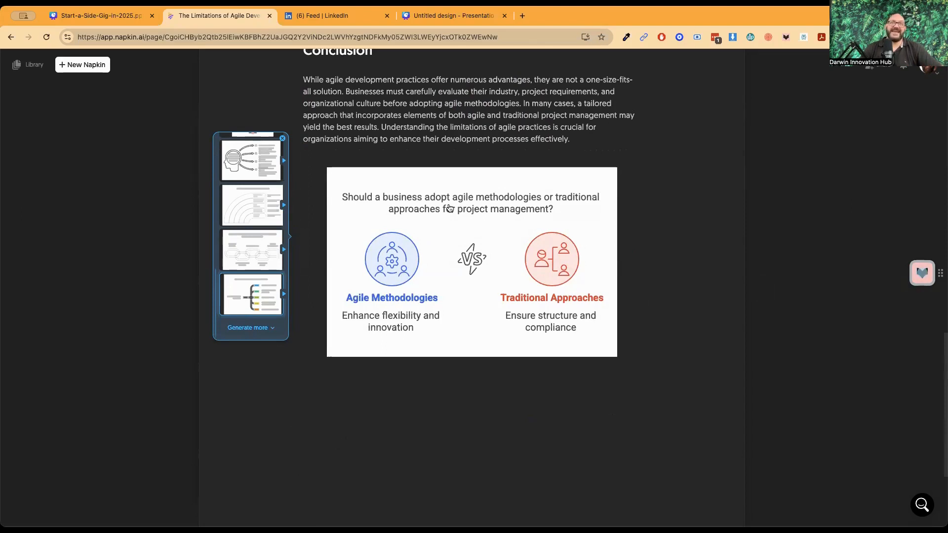
- Delete the question heading from the agile versus traditional comparison visual
click(404, 204)
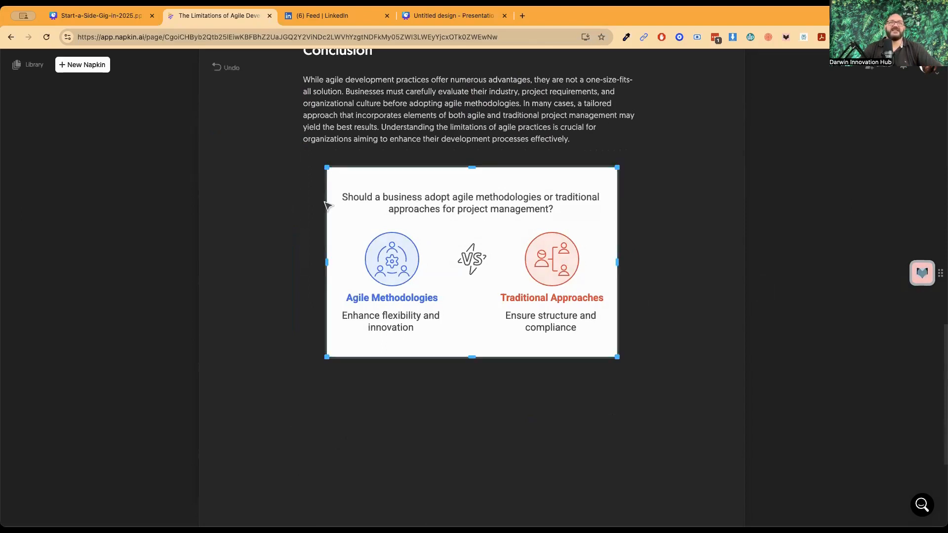
click(414, 208)
key(BackSpace)
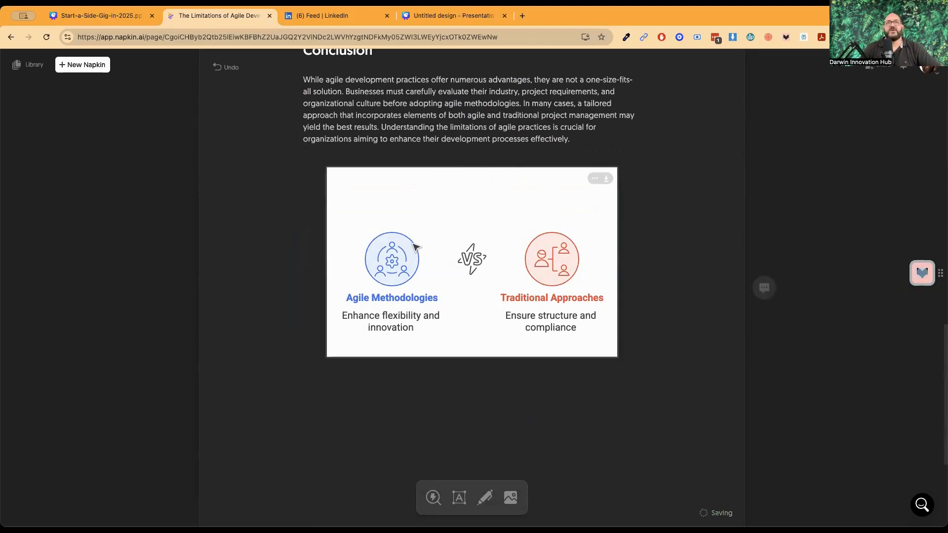
click(387, 253)
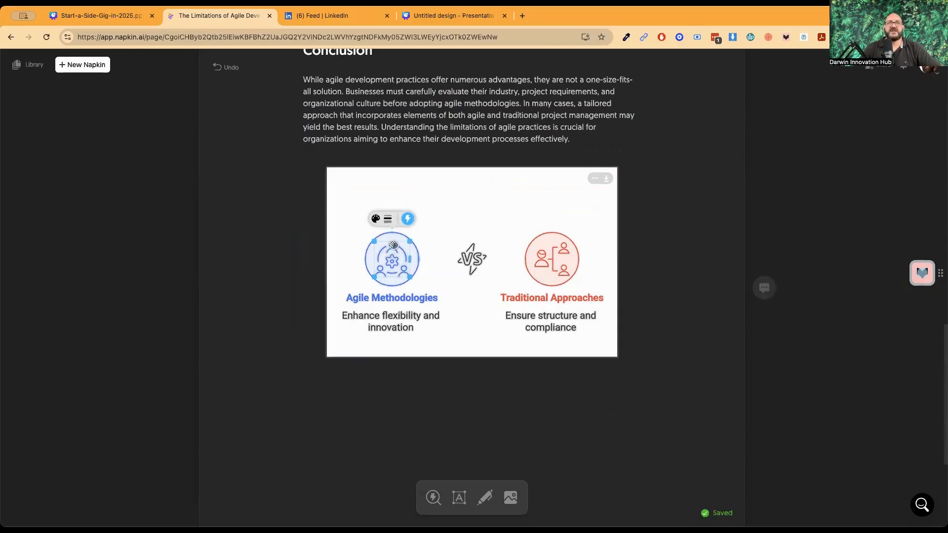
click(375, 219)
click(370, 228)
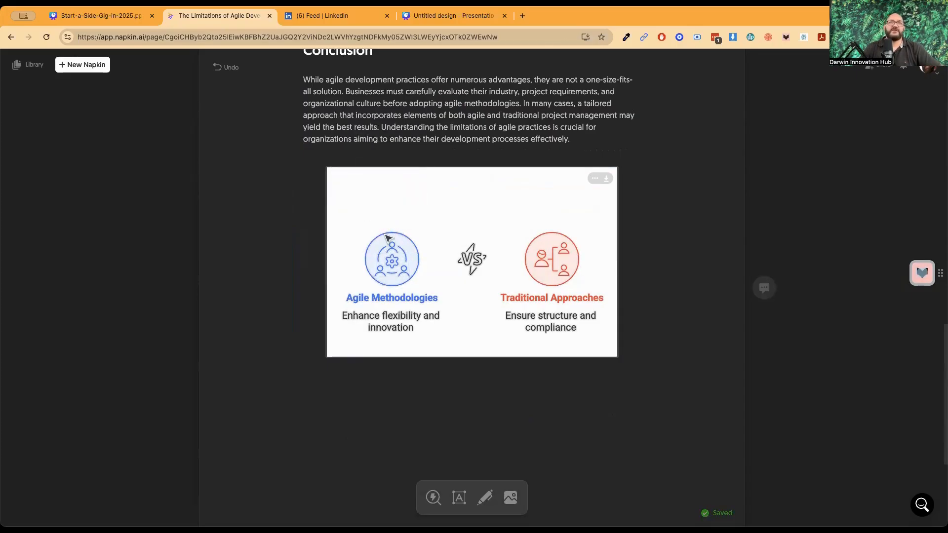
click(391, 257)
click(391, 257)
click(470, 260)
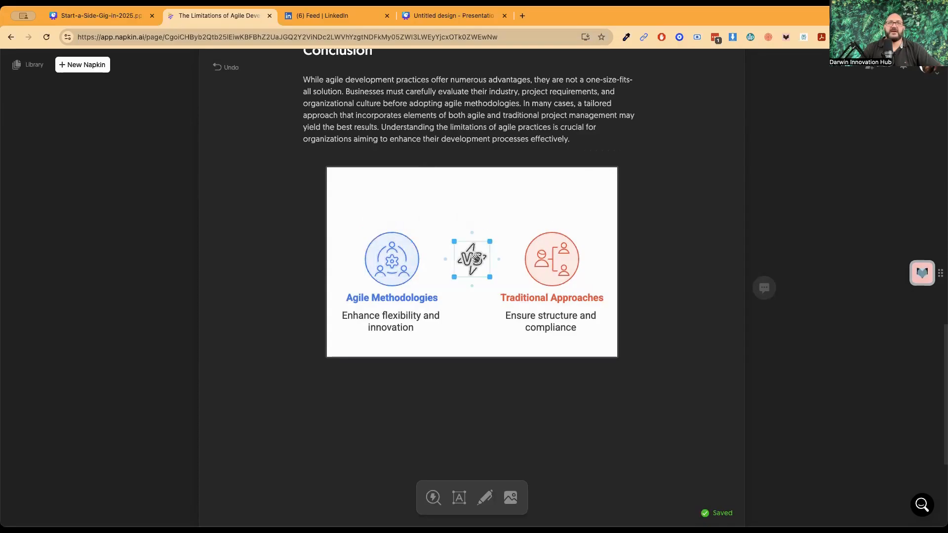
- Select all remaining elements of the comparison visual and move them up slightly together into the space of the heading
click(596, 218)
drag(598, 213, 376, 335)
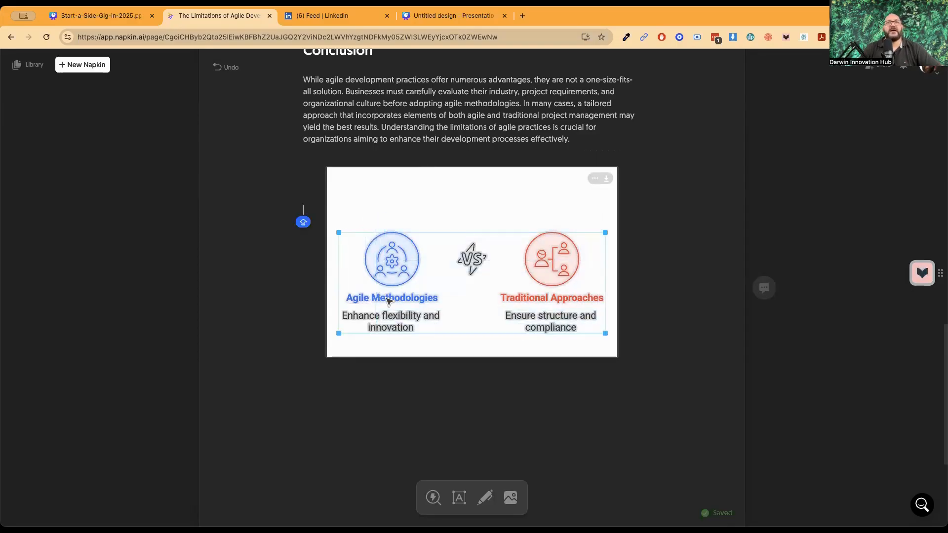
drag(390, 262, 388, 243)
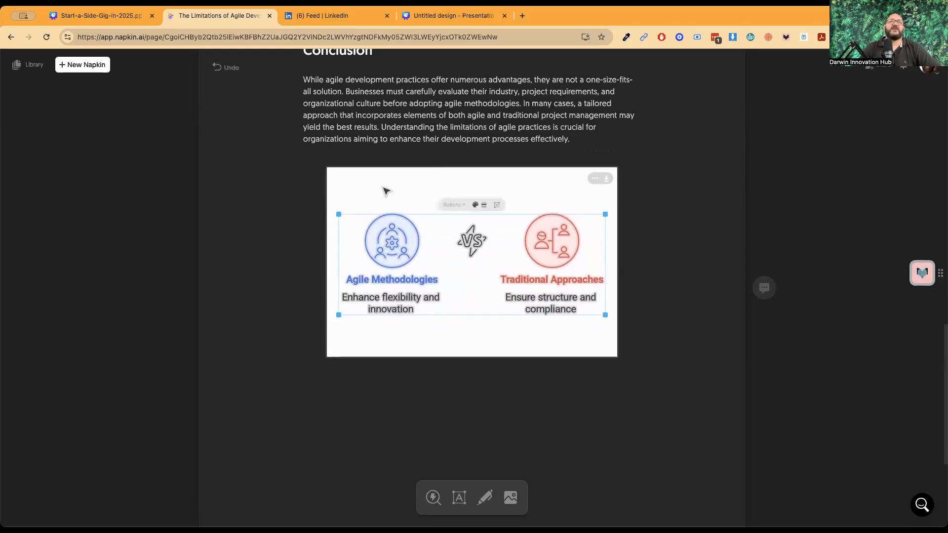
click(383, 188)
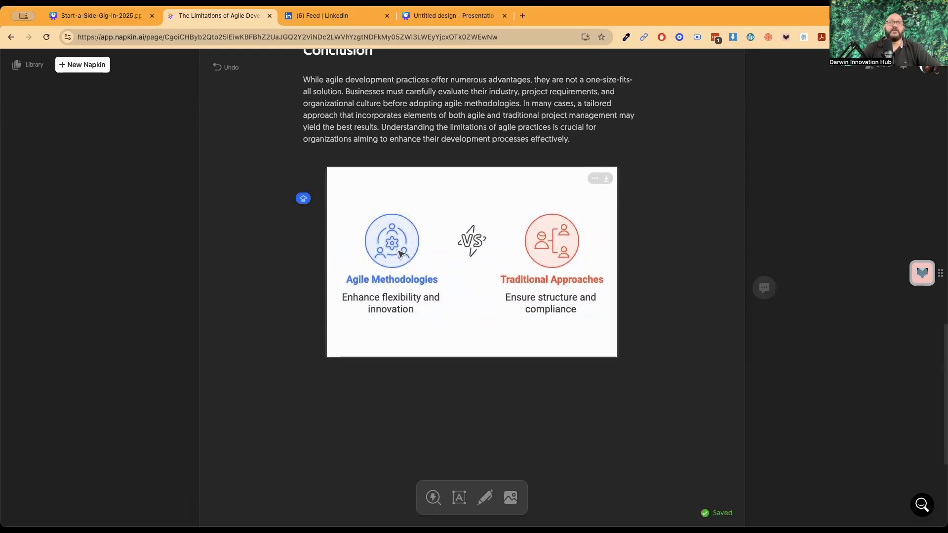
- Try to enlarge the Agile Methodologies icon and its texts as a group, and undo the resizing
click(390, 302)
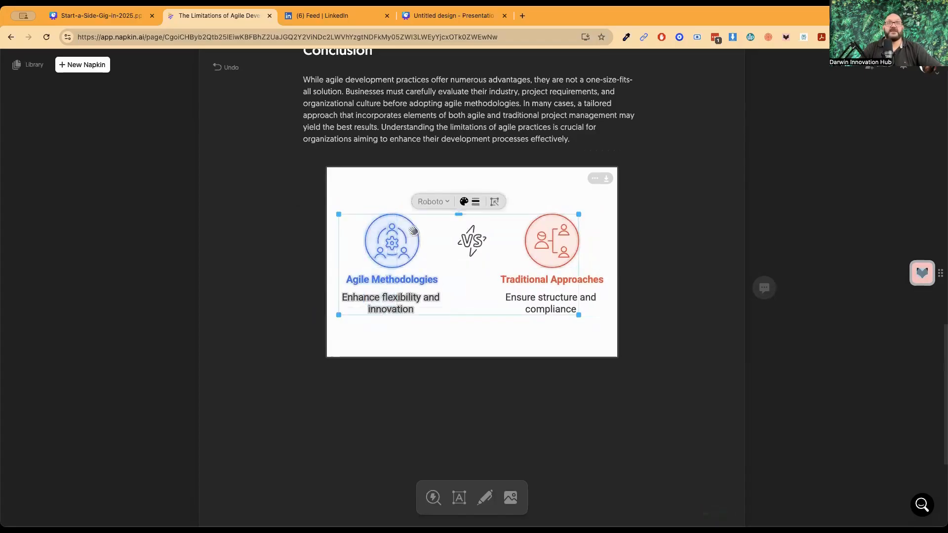
click(542, 205)
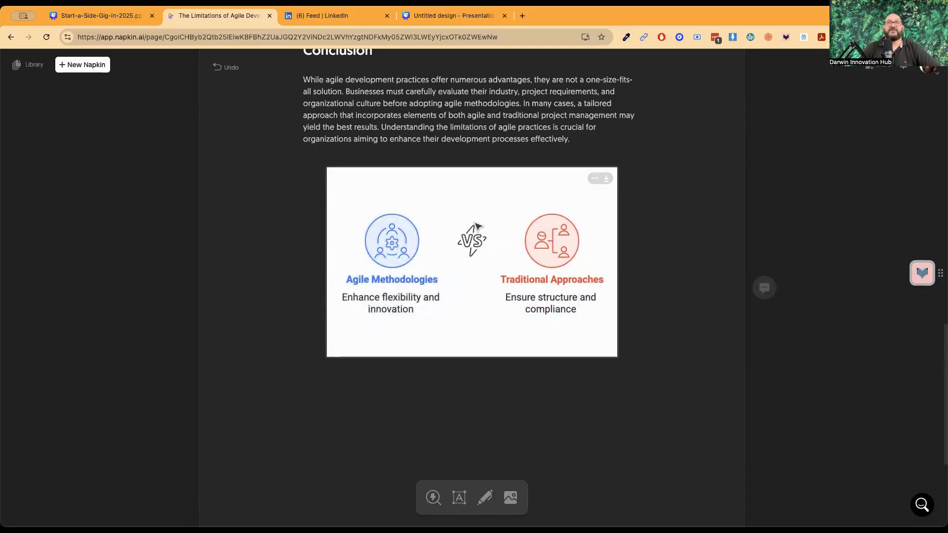
click(389, 305)
shift+click(359, 281)
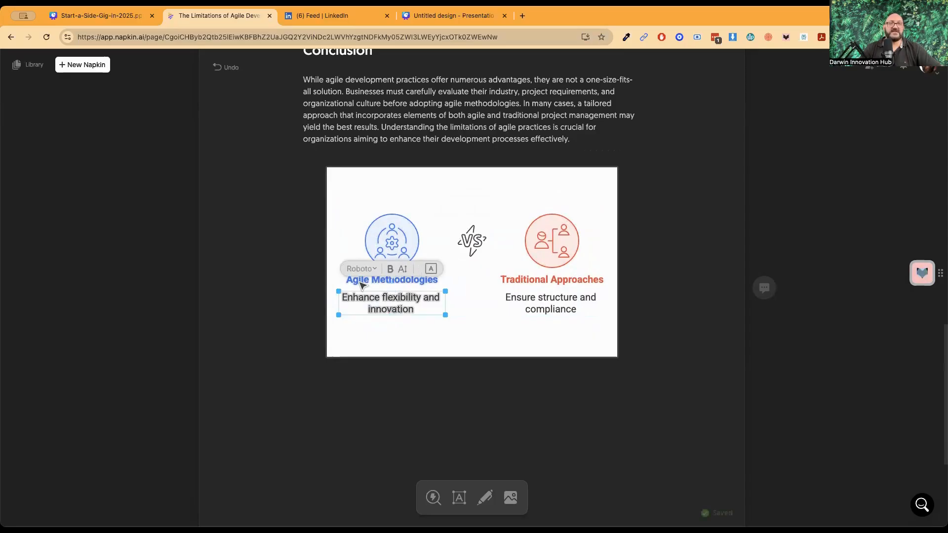
click(371, 261)
click(390, 238)
click(393, 220)
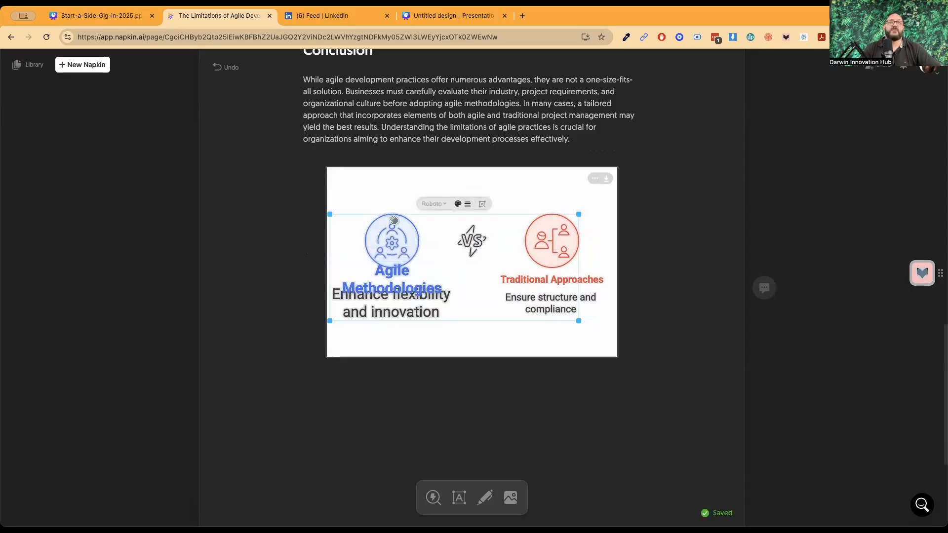
click(525, 201)
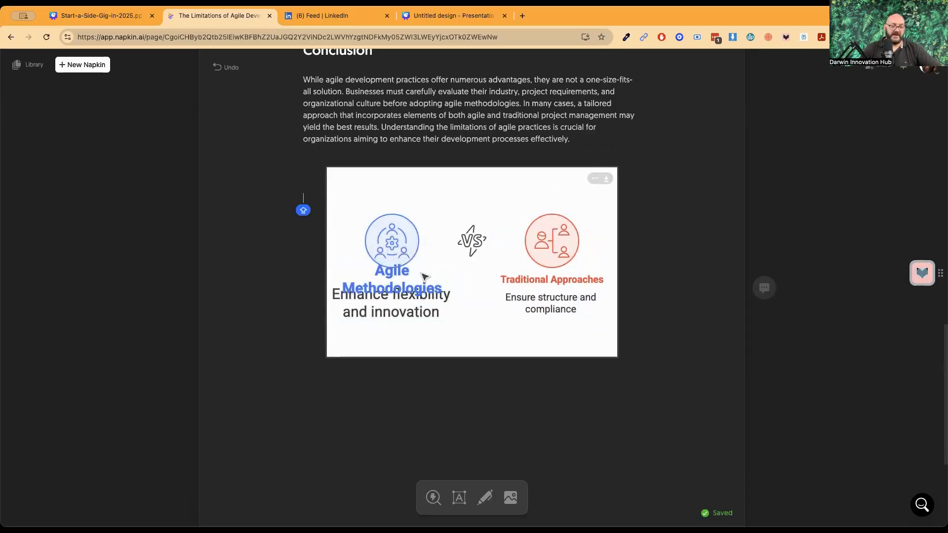
key(super+z)
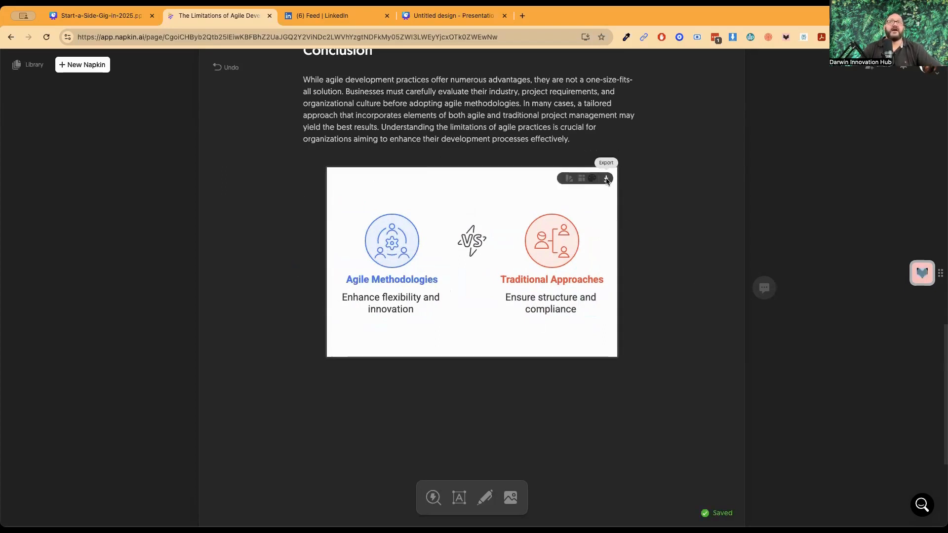
- Copy the comparison visual to the clipboard as a PNG in light color mode with the background on and 2x resolution
click(607, 178)
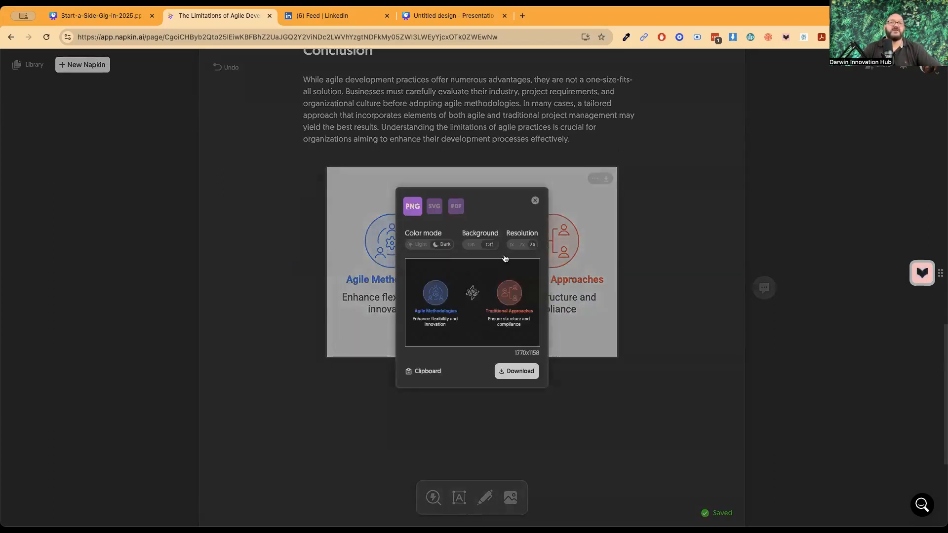
click(472, 245)
click(420, 246)
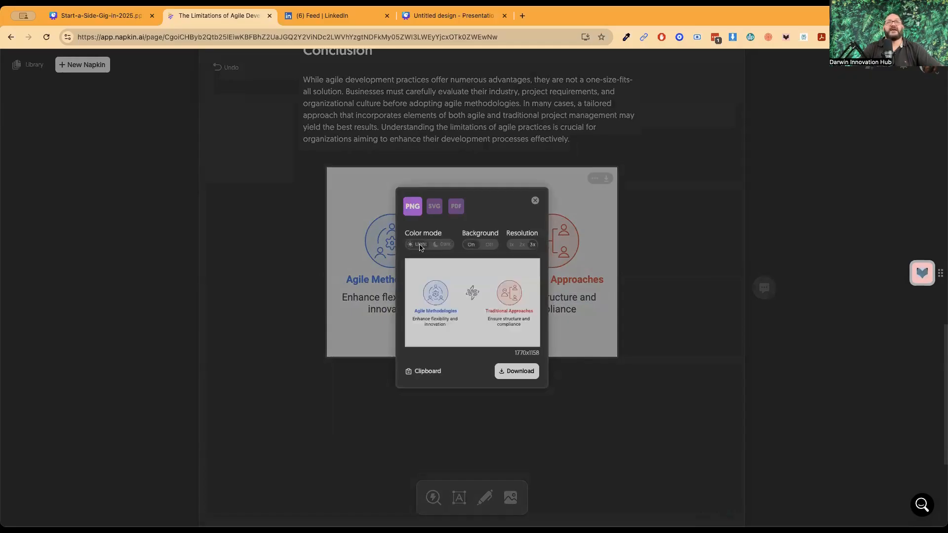
click(521, 245)
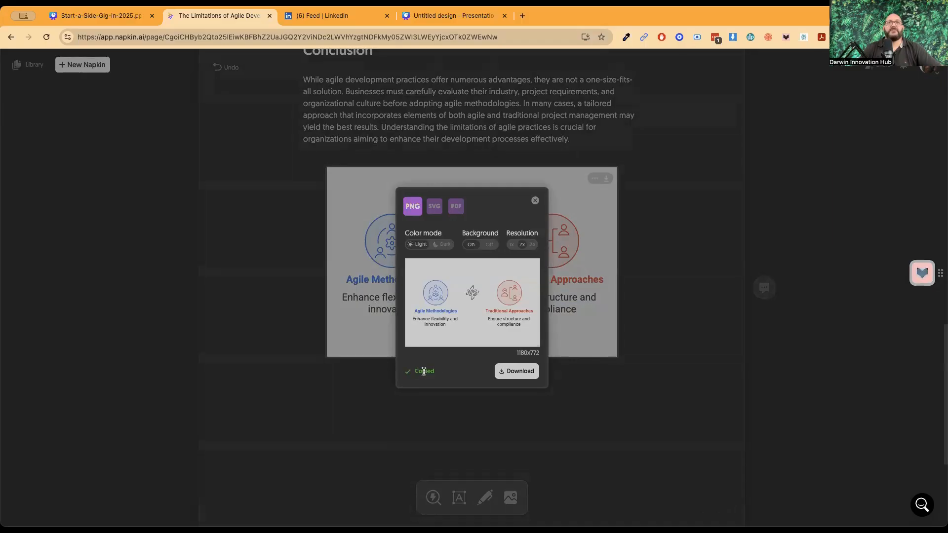
- Switch to the Canva presentation and delete the DeepSeek AI Use Cases diagram from the slide
click(433, 19)
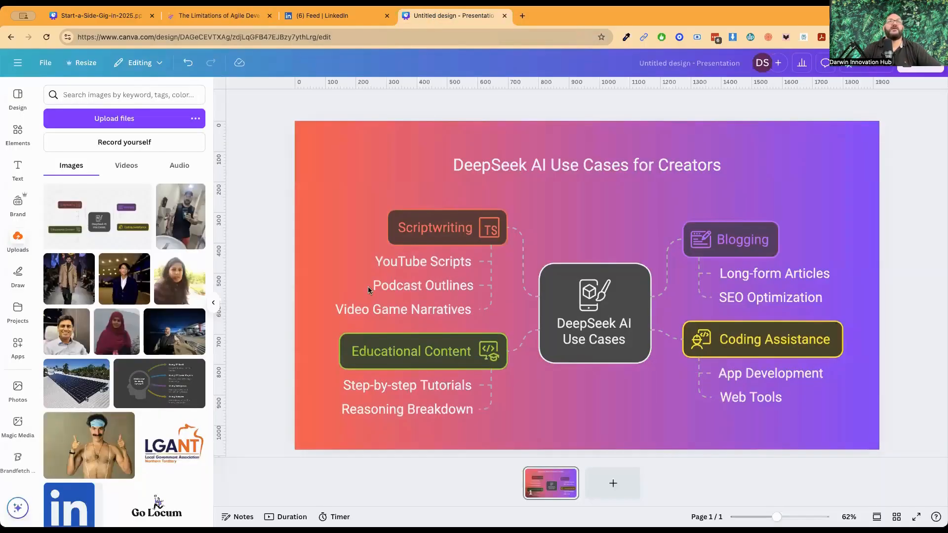
click(450, 237)
key(Delete)
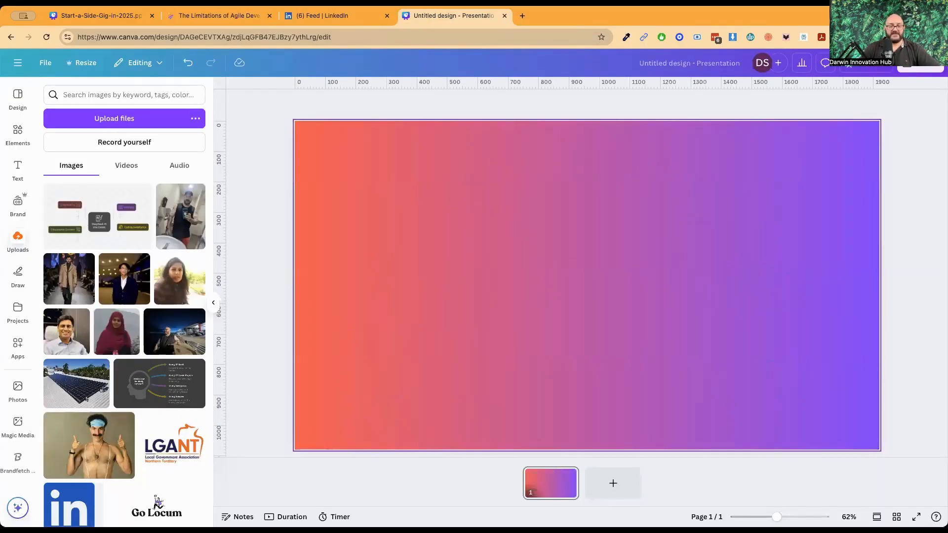
- Paste the copied comparison visual onto the slide and enlarge it to the full slide height
key(super+v)
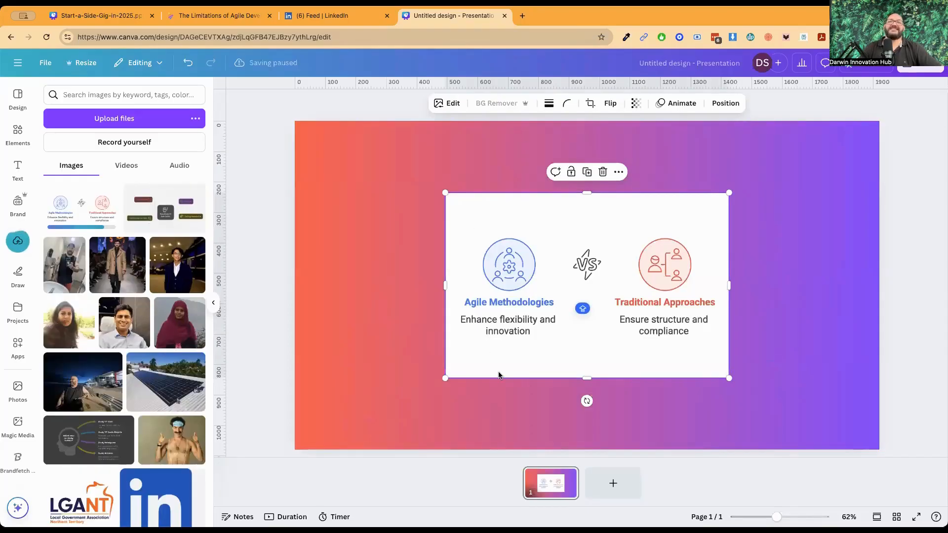
drag(445, 378, 335, 450)
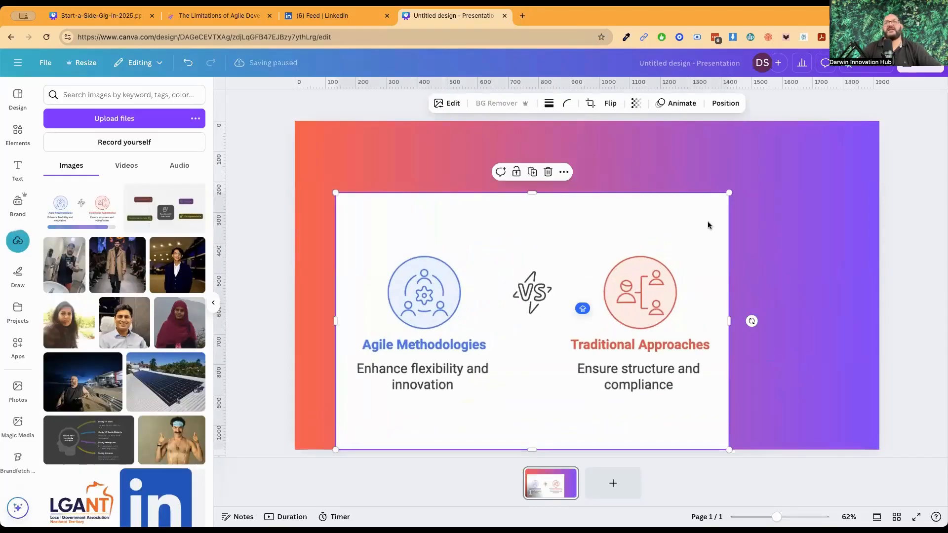
drag(730, 194, 829, 102)
- Change the slide background from the gradient to the white photo color matching the pasted visual
click(850, 201)
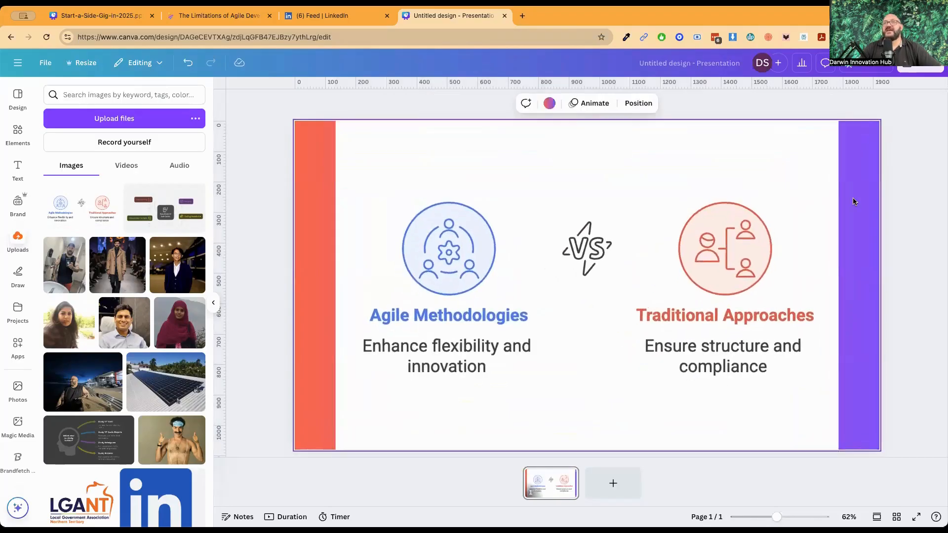
click(554, 102)
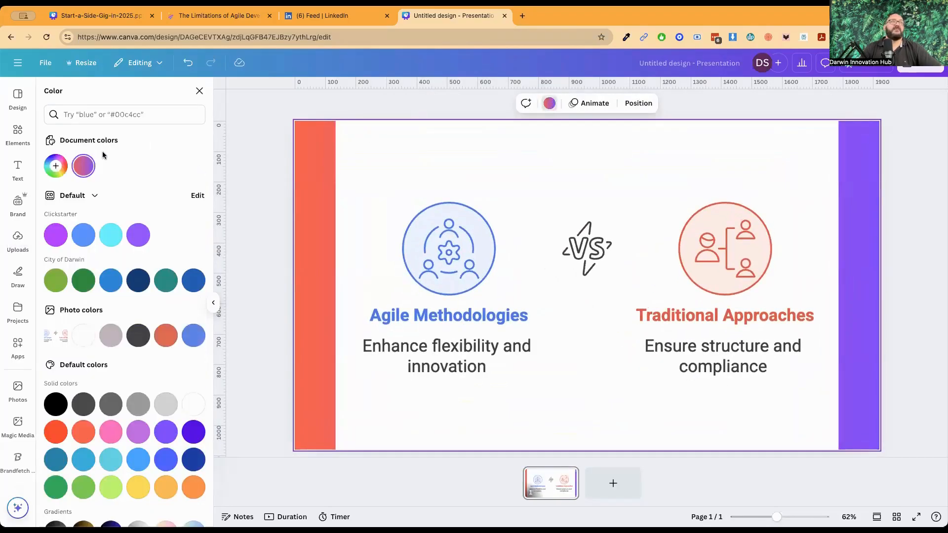
click(87, 337)
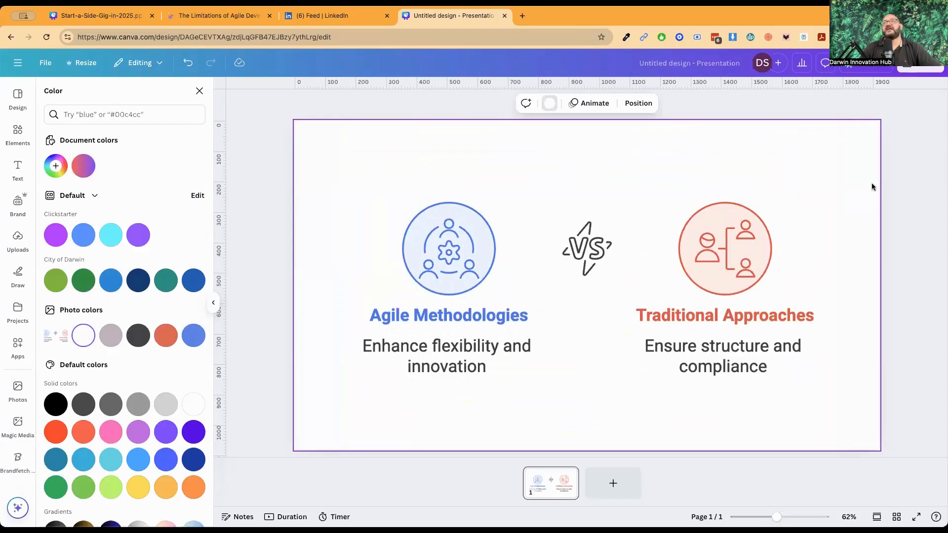
click(897, 187)
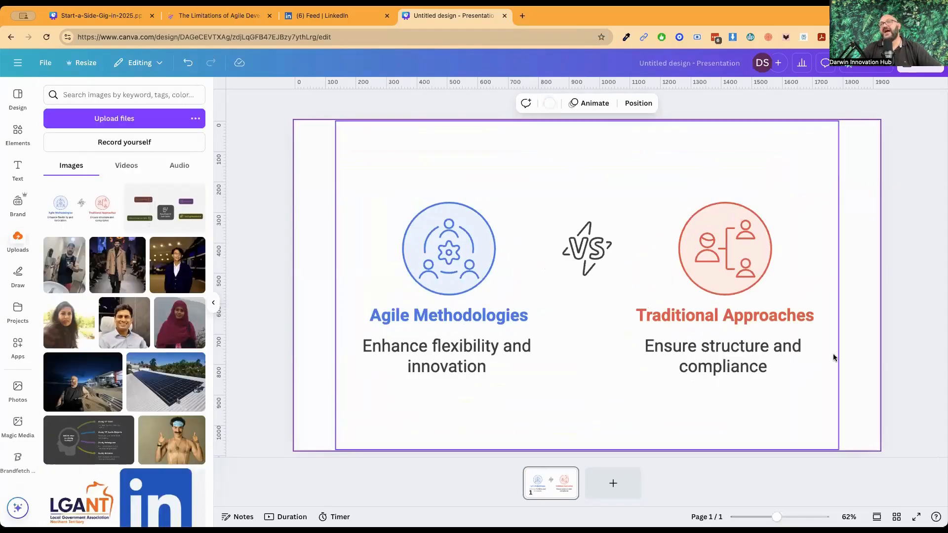
click(908, 334)
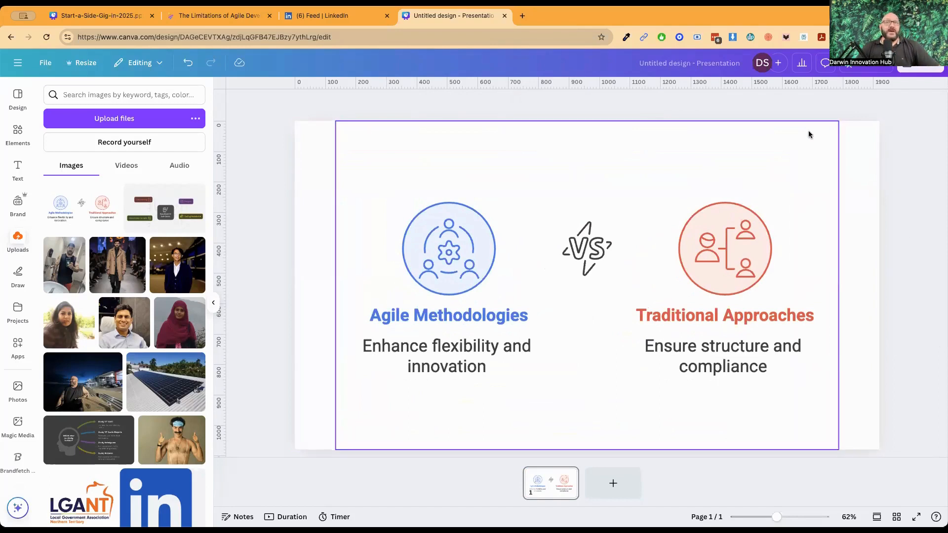
- Return to the Napkin document, close the export dialog and create a new blank napkin
click(200, 16)
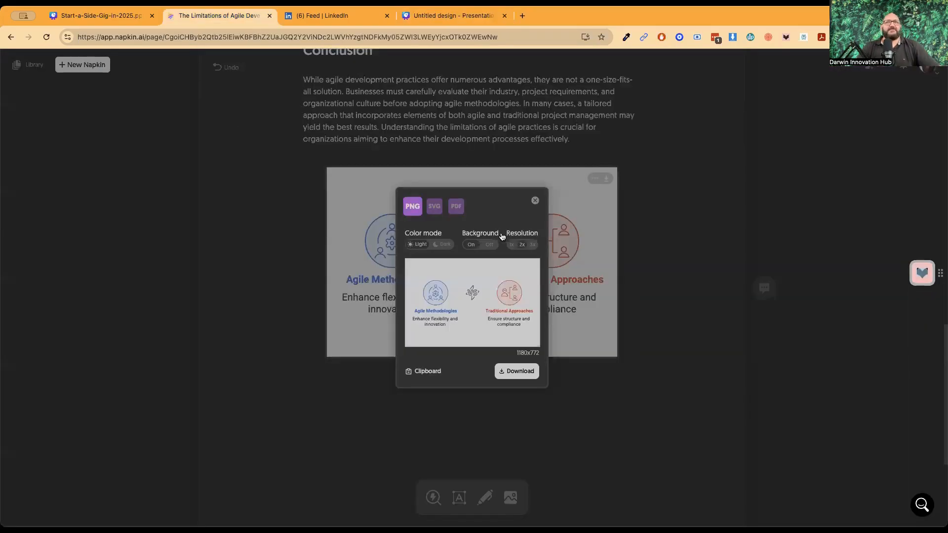
click(535, 202)
scroll(221, 291, up, 15)
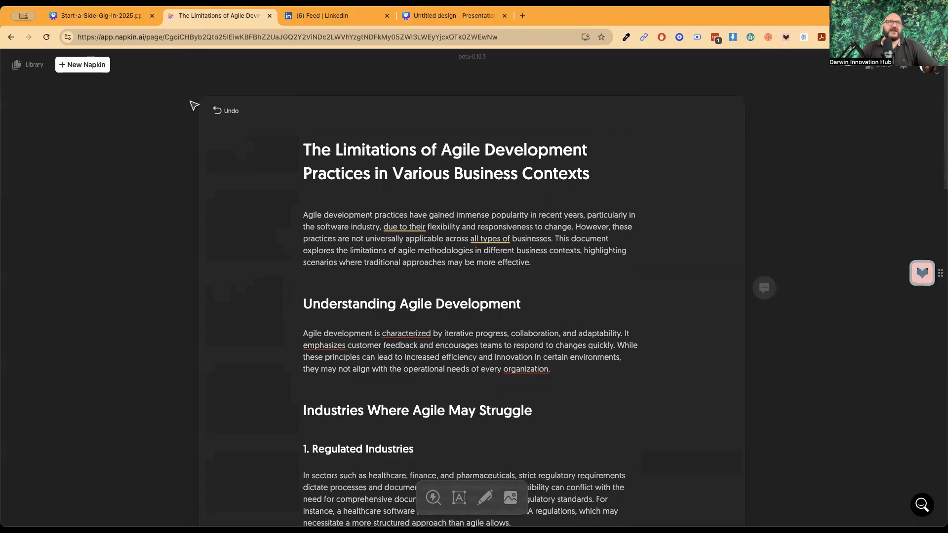
click(82, 65)
click(143, 78)
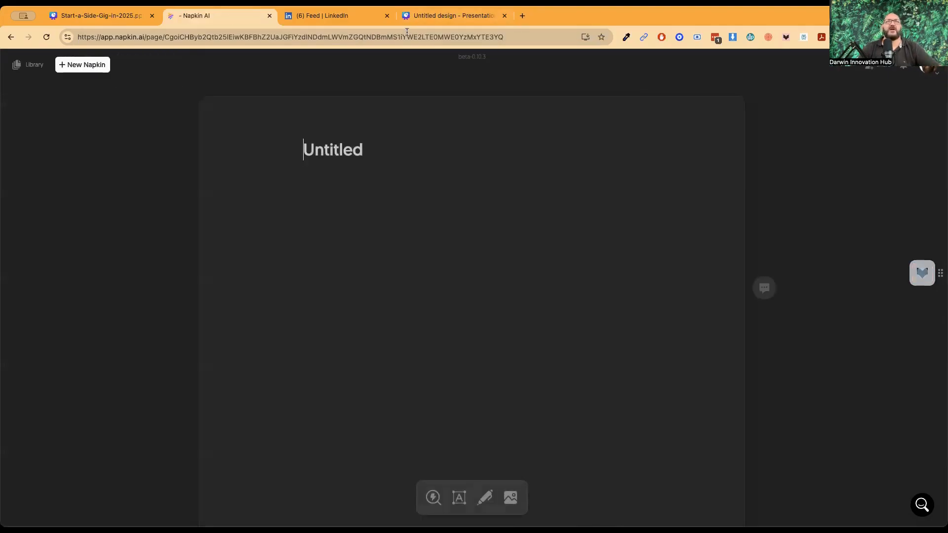
- Switch to the LinkedIn feed and expand the post about businesses struggling to grow profits
click(328, 16)
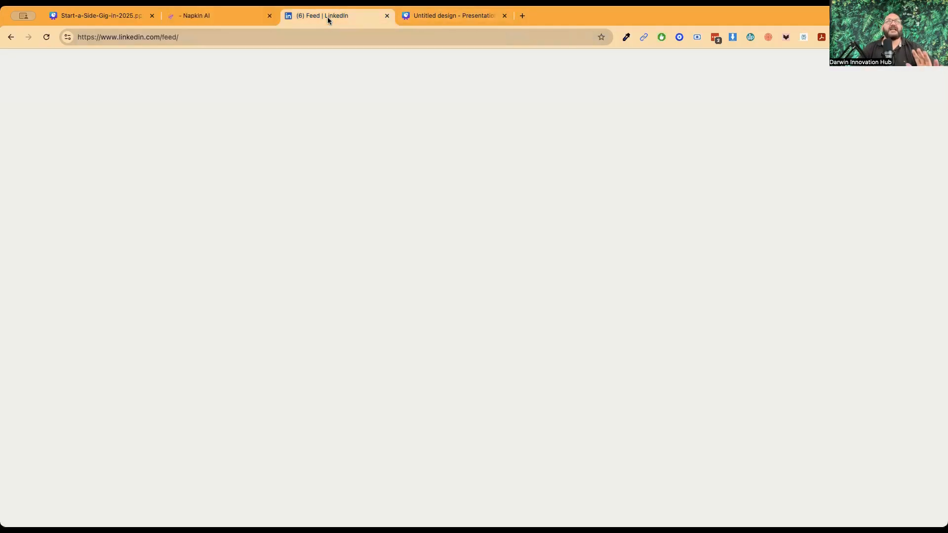
scroll(407, 227, down, 8)
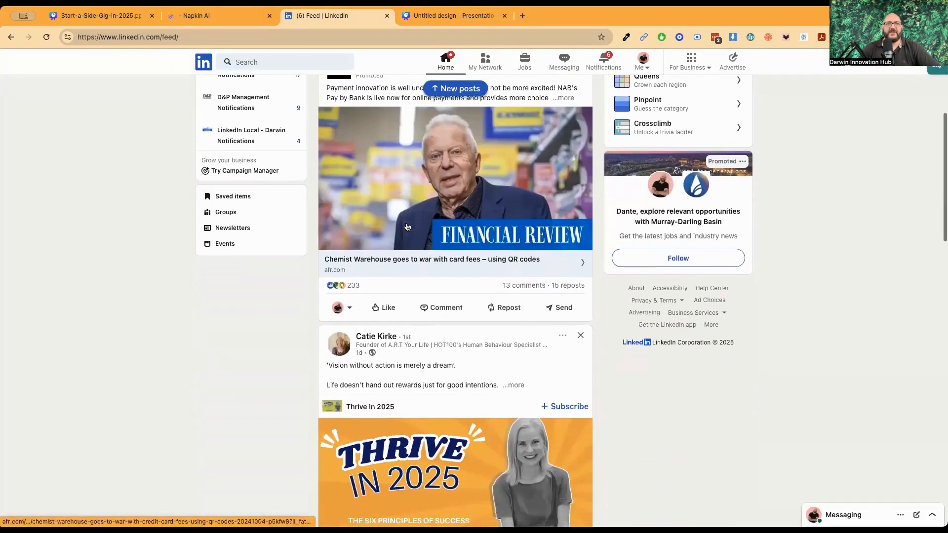
scroll(301, 318, down, 15)
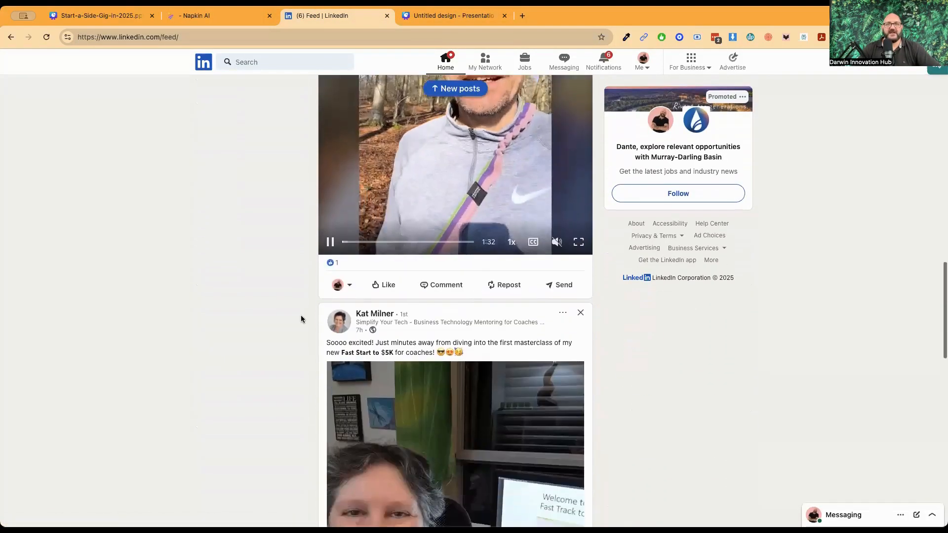
scroll(300, 318, down, 18)
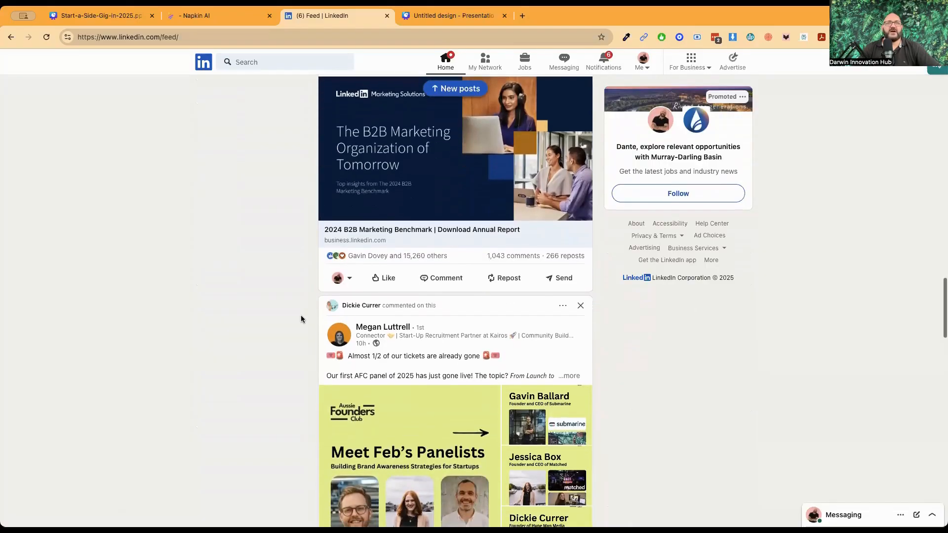
scroll(301, 318, down, 9)
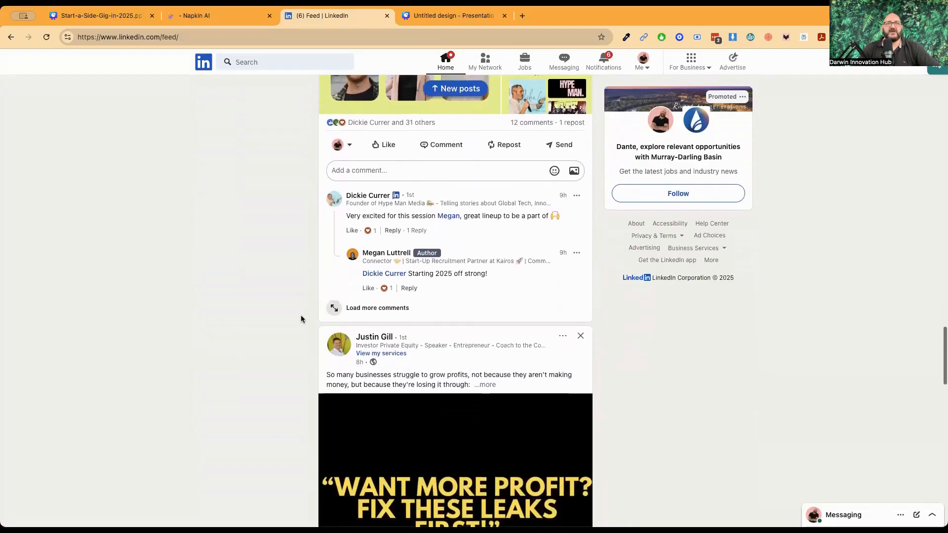
scroll(301, 319, down, 2)
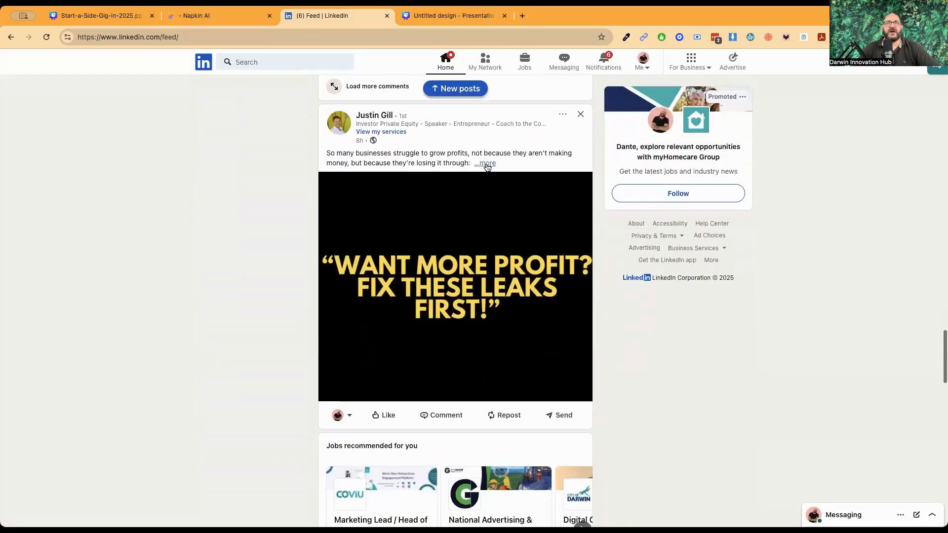
click(486, 164)
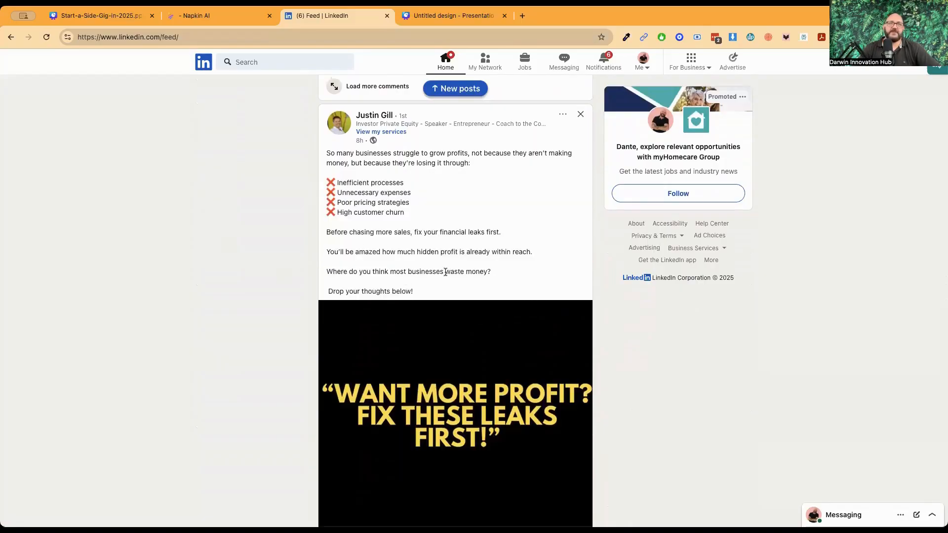
- Copy the post's text from its opening line through "Where do you think most businesses waste money?" and paste it into the blank napkin
drag(486, 268, 326, 155)
key(super+c)
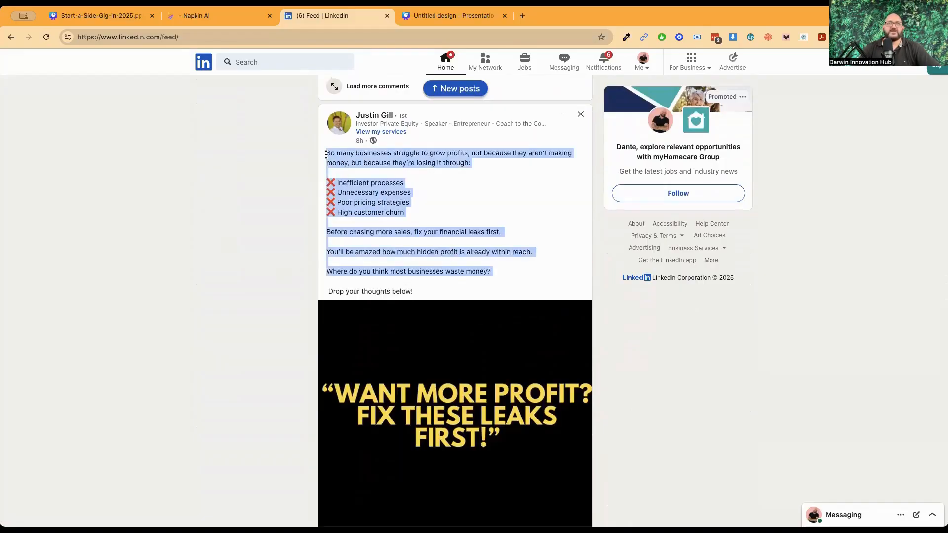
click(208, 15)
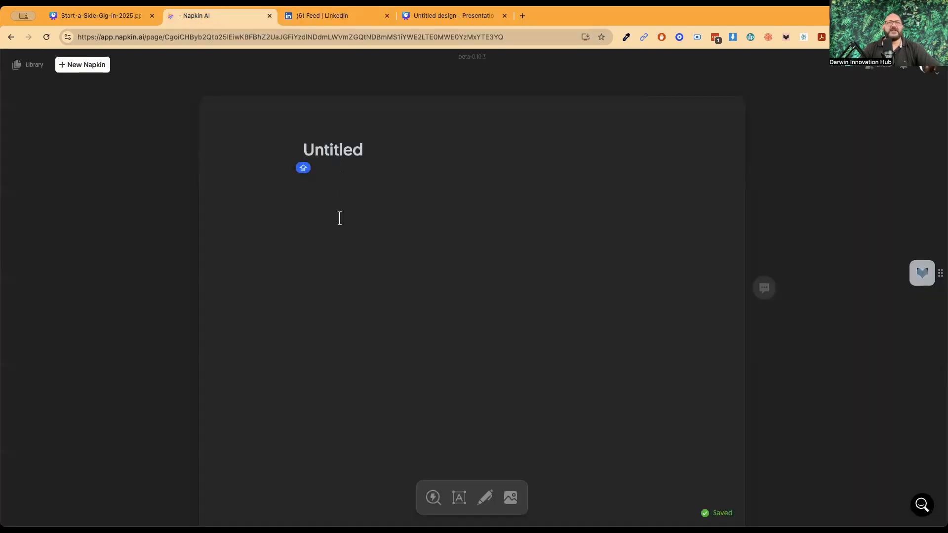
key(super+v)
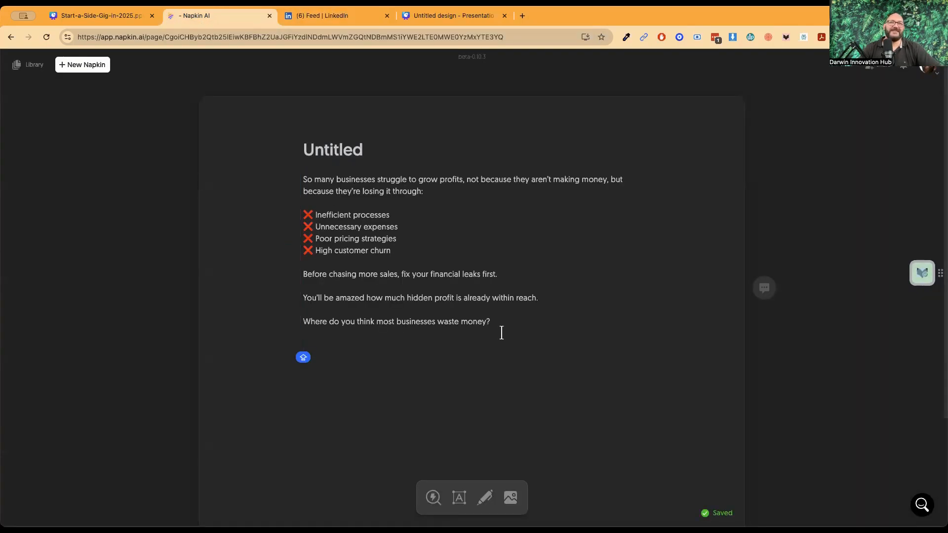
- Try a hand-drawn bottleneck visual generated from the whole pasted text and delete it from the napkin
drag(496, 328, 302, 184)
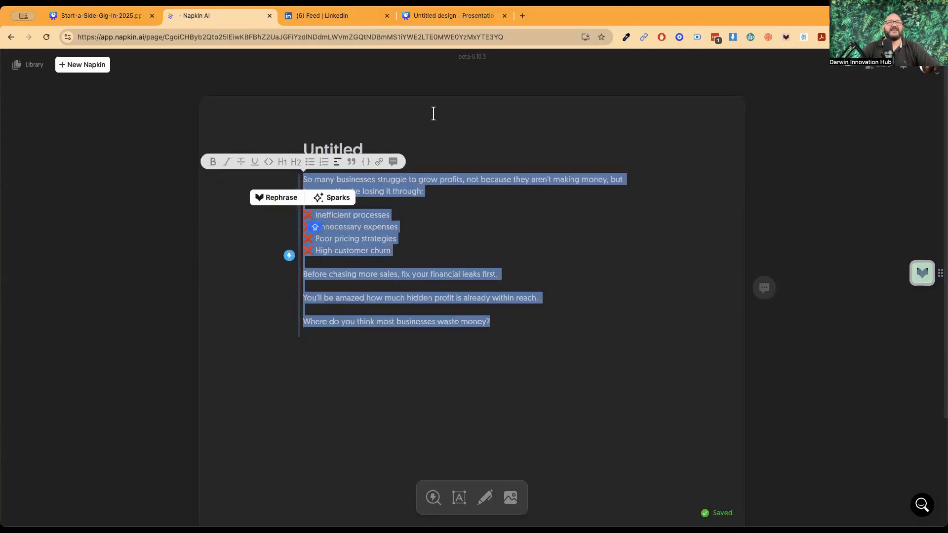
click(290, 257)
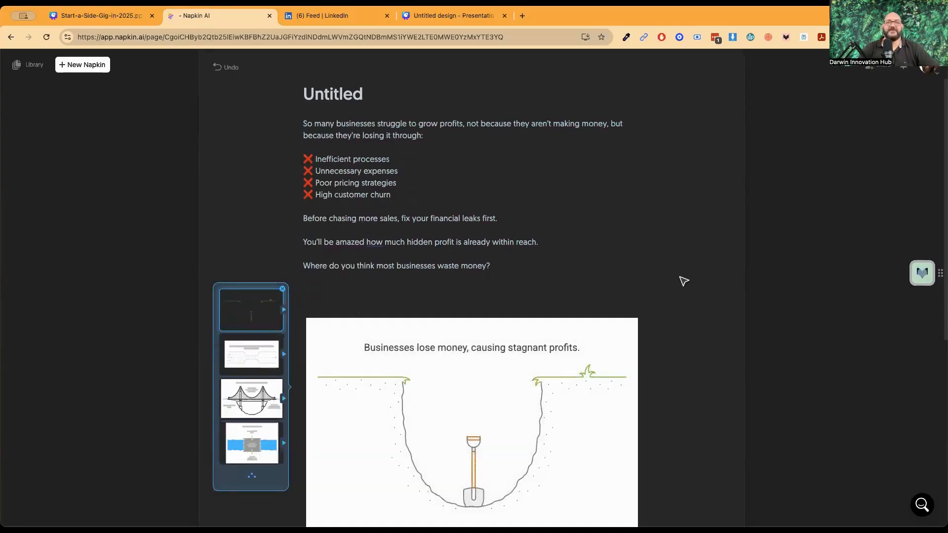
scroll(611, 371, down, 1)
scroll(611, 370, down, 3)
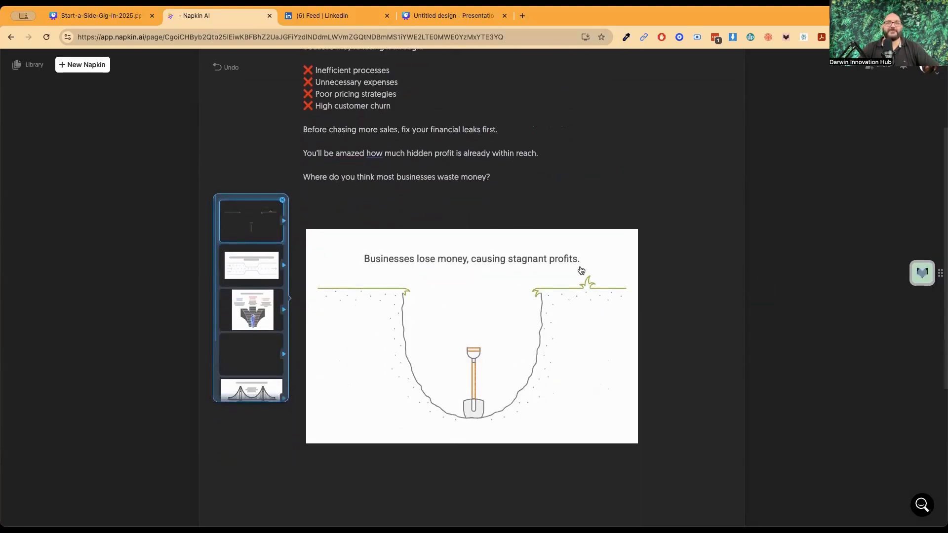
click(244, 273)
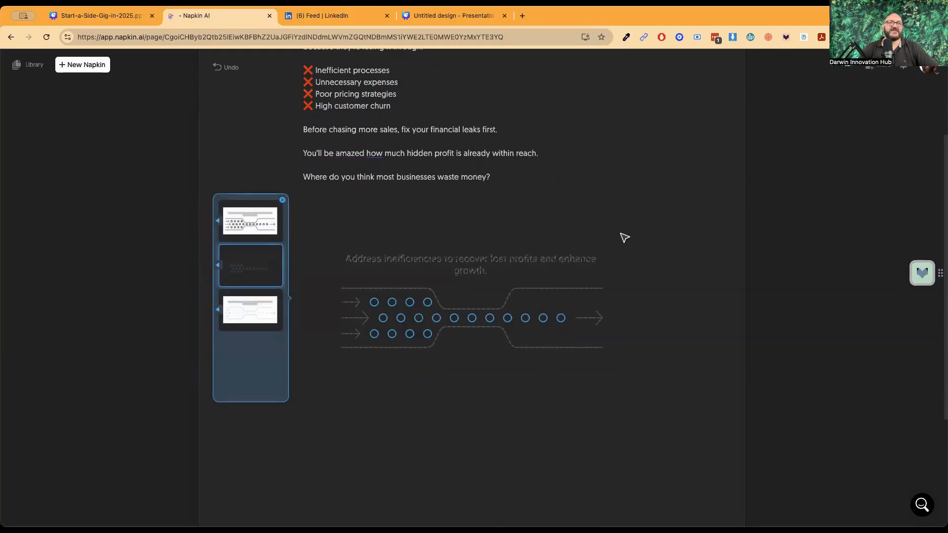
click(261, 295)
click(248, 225)
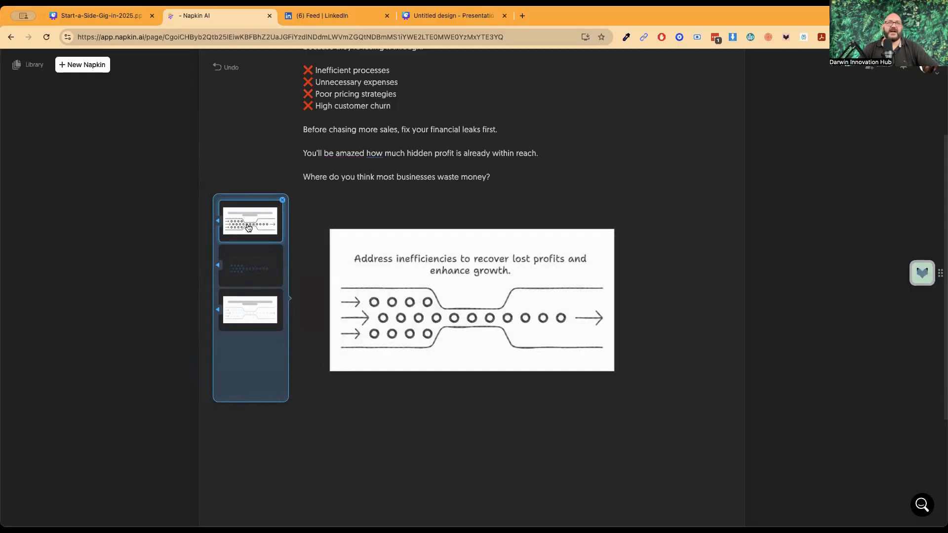
click(253, 219)
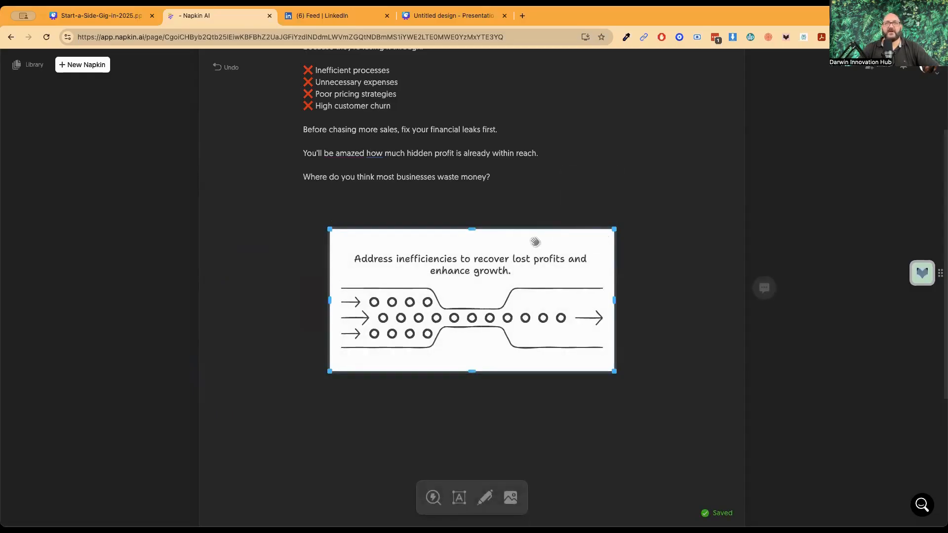
key(BackSpace)
scroll(291, 124, up, 3)
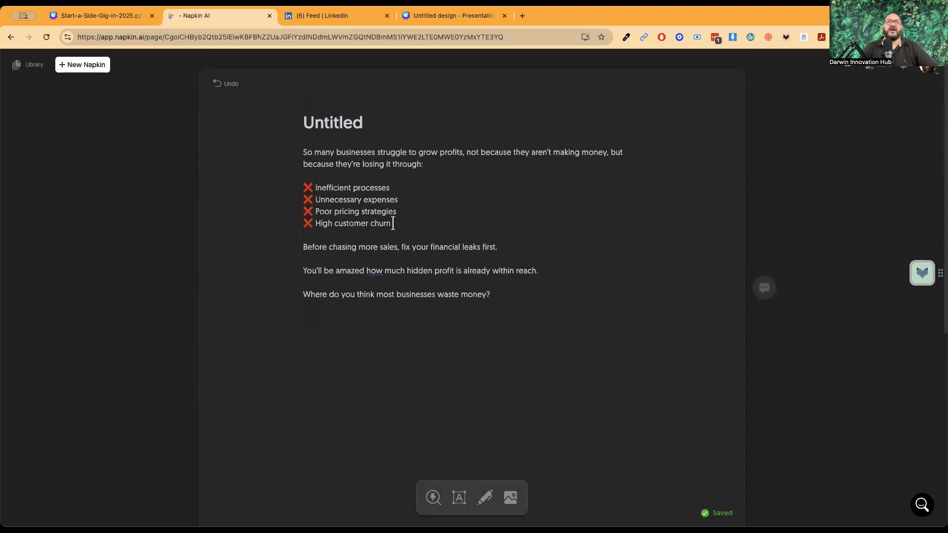
- Generate visuals from only the opening sentence and four listed causes, choosing the Profit Drainage Funnel in the solid blue-green-yellow style
click(393, 224)
drag(305, 155, 391, 222)
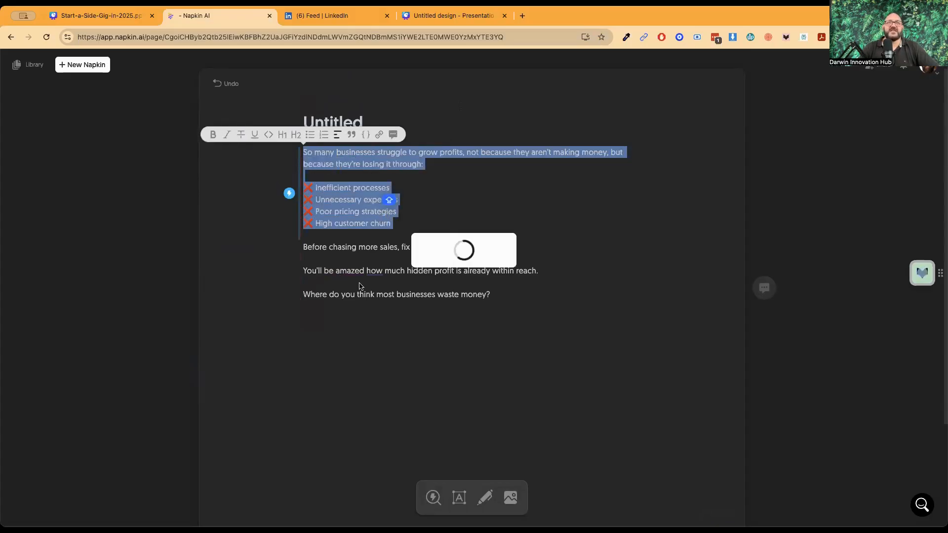
click(290, 196)
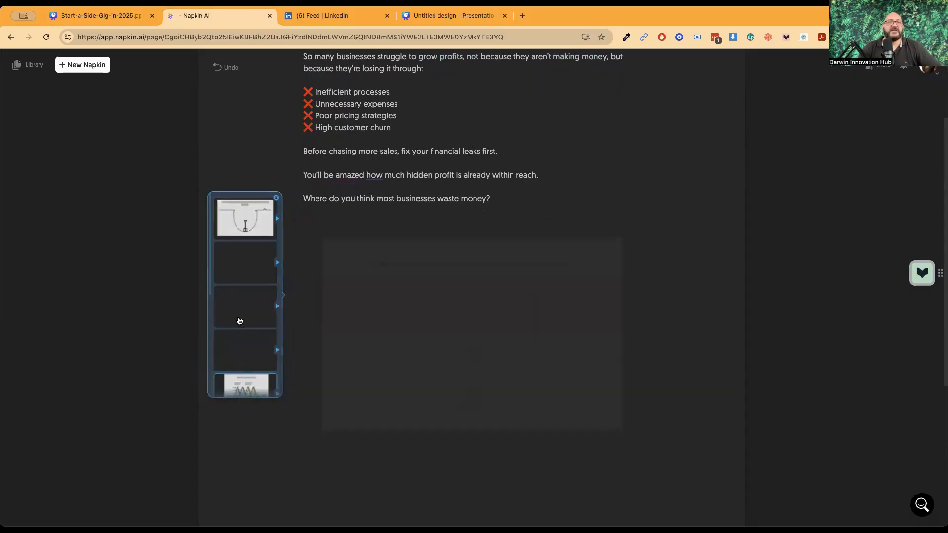
mouse_move(251, 277)
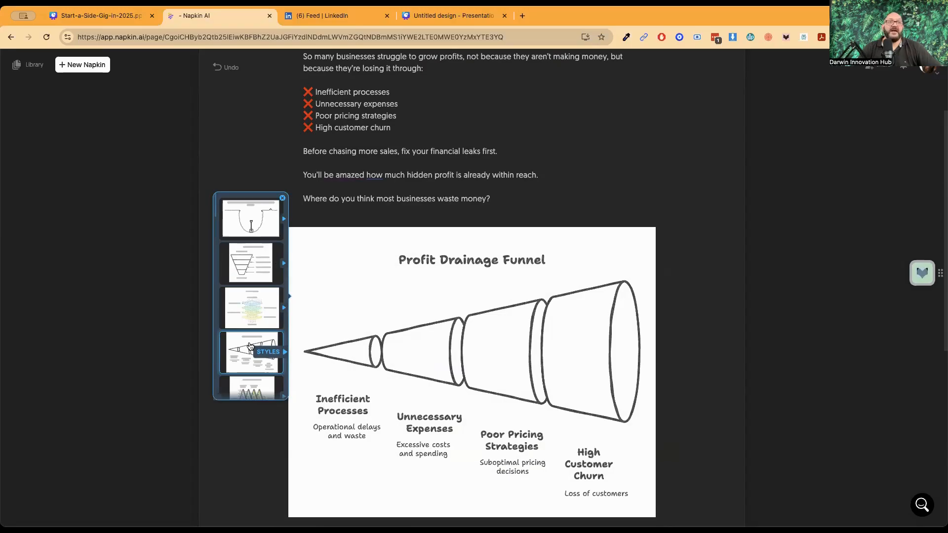
click(269, 352)
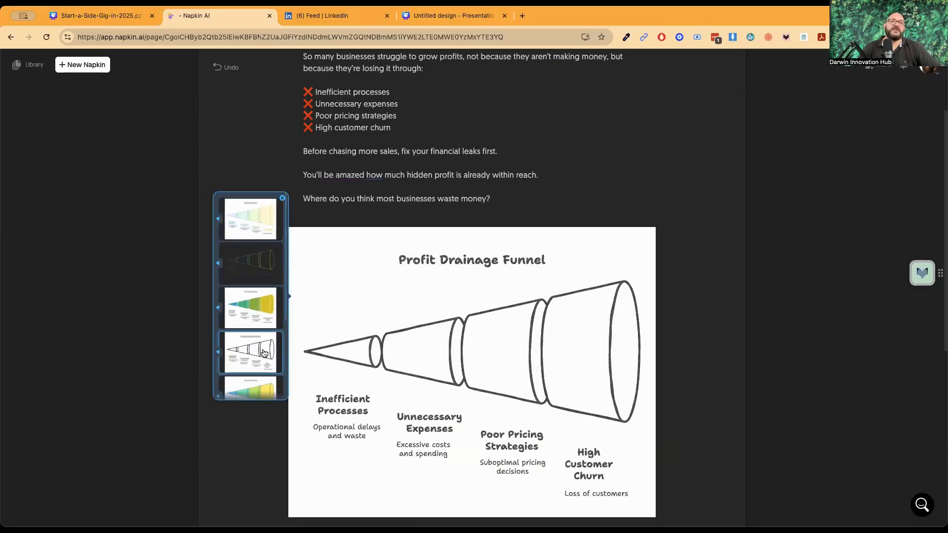
click(264, 353)
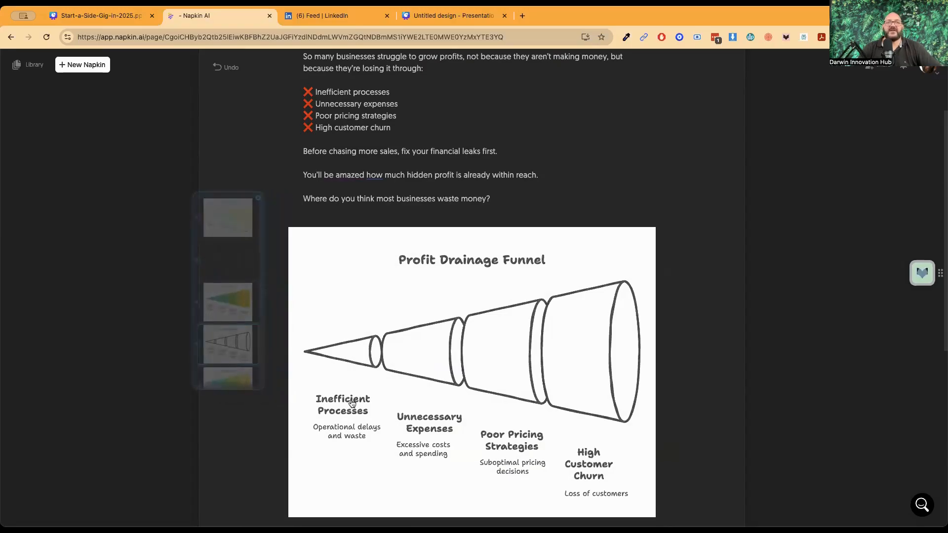
click(245, 307)
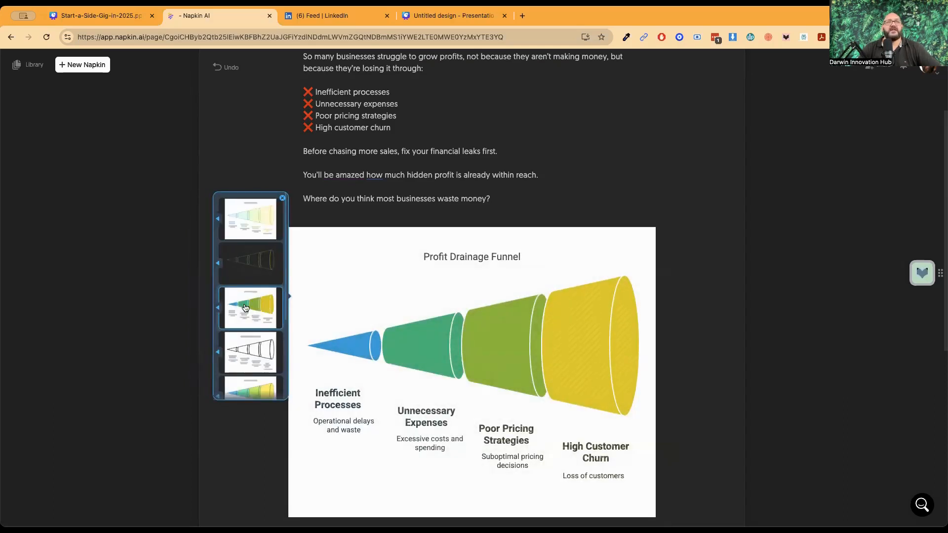
scroll(710, 351, down, 3)
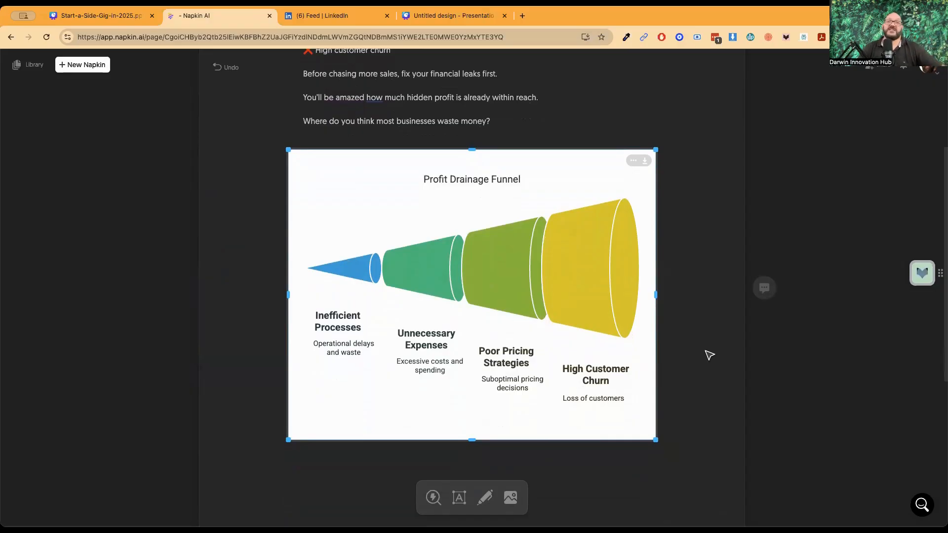
- Delete the funnel visual's title and copy the visual to the clipboard as a PNG with the background off
click(467, 181)
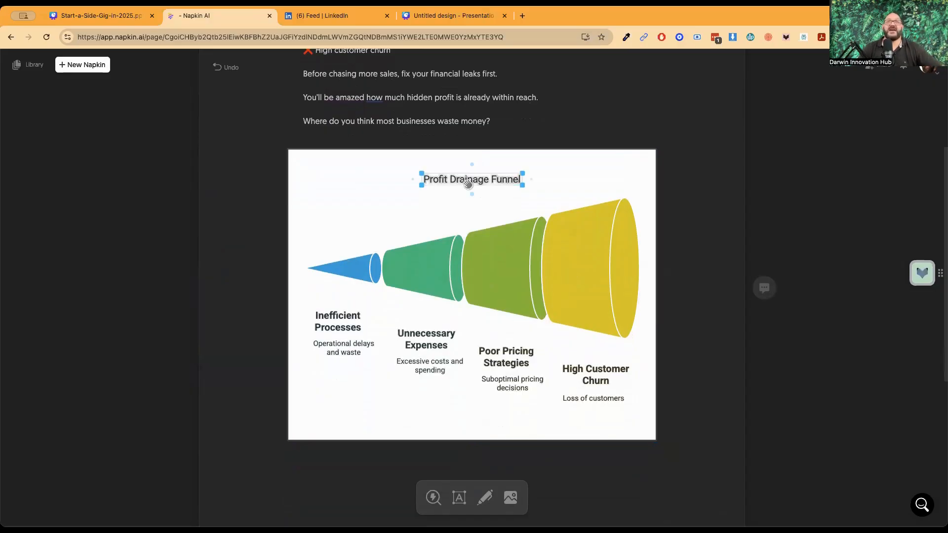
key(Delete)
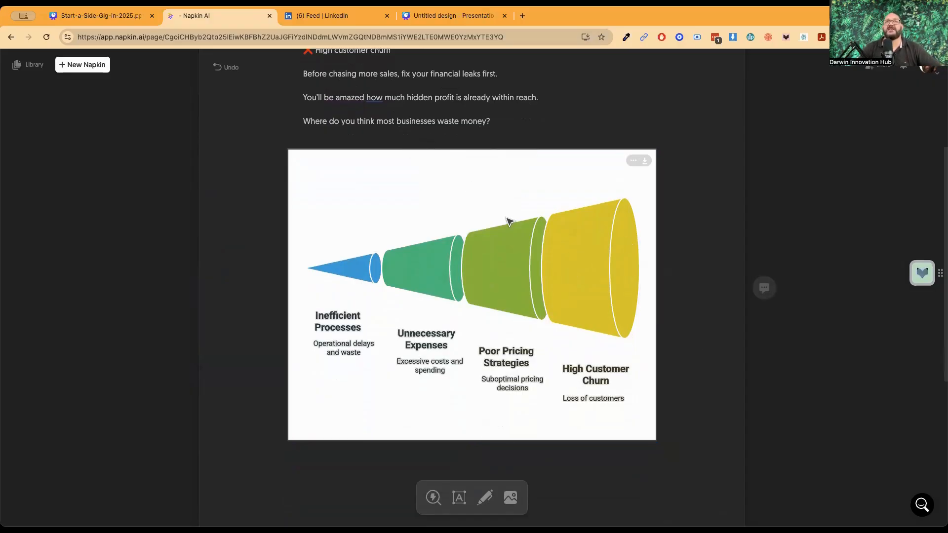
click(645, 161)
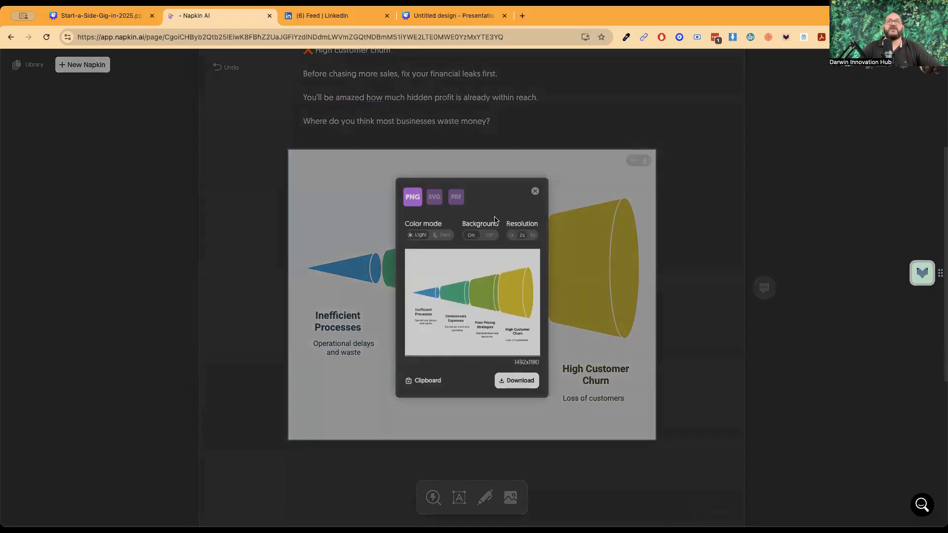
click(488, 236)
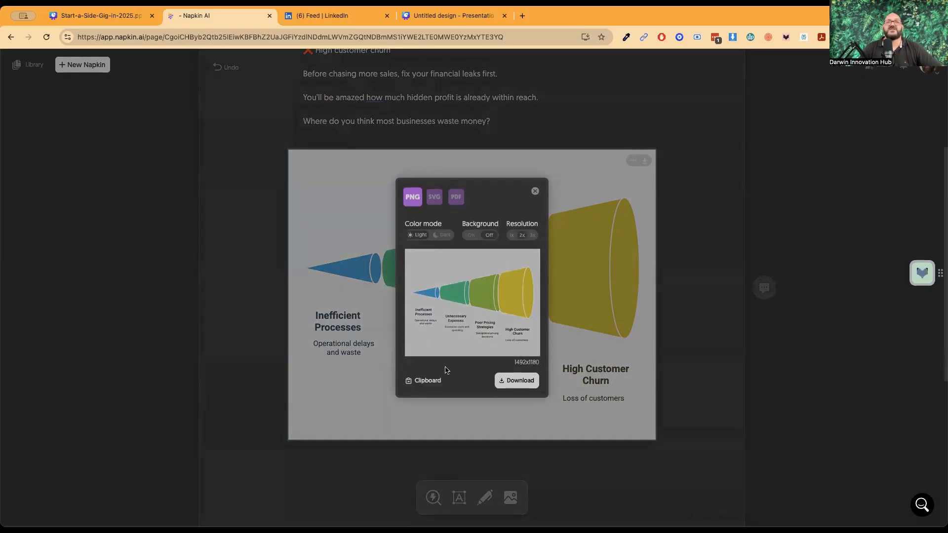
click(421, 381)
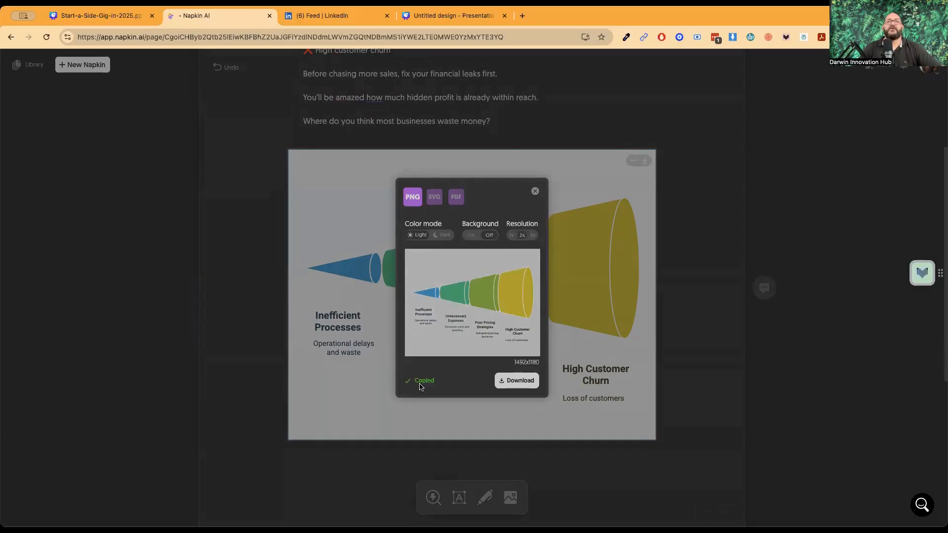
- Switch to the Canva presentation, delete the old comparison visual and paste the copied funnel onto the slide
click(447, 15)
click(450, 250)
key(Delete)
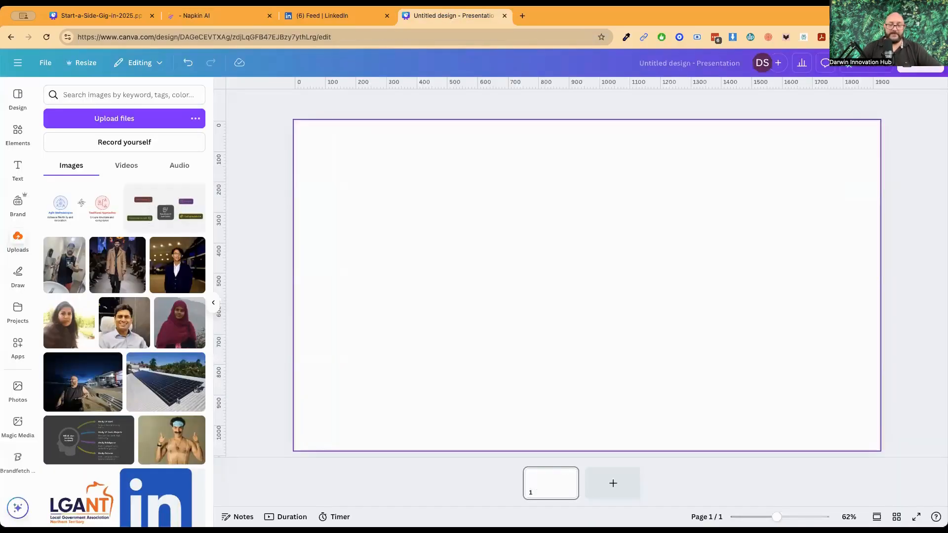
click(450, 231)
key(super+v)
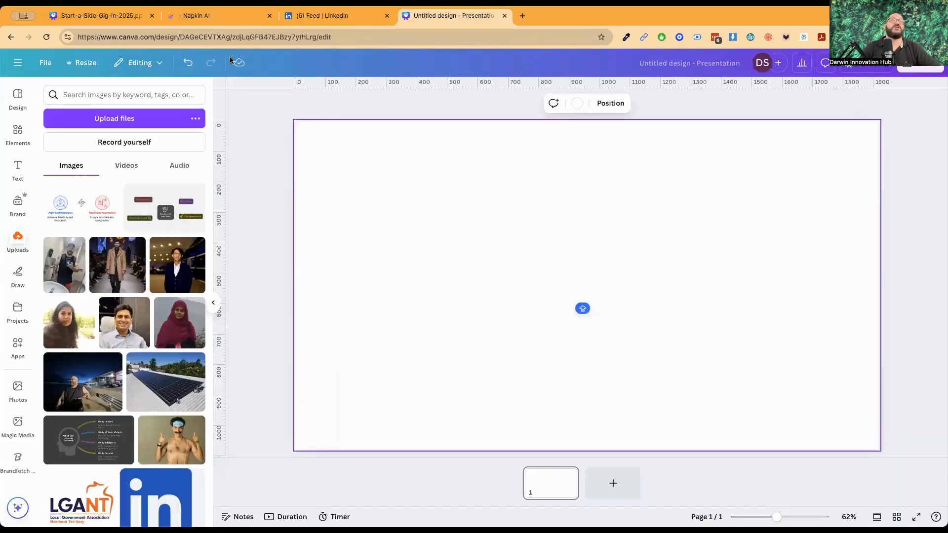
- Apply the black-to-gold gradient as the slide background and enlarge the funnel visual to the full slide height
click(577, 103)
click(84, 477)
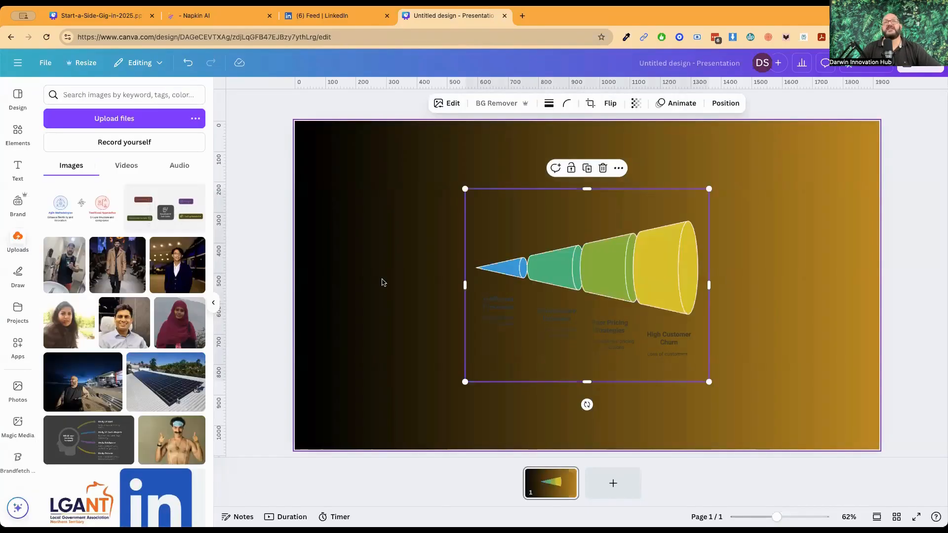
drag(466, 381, 360, 424)
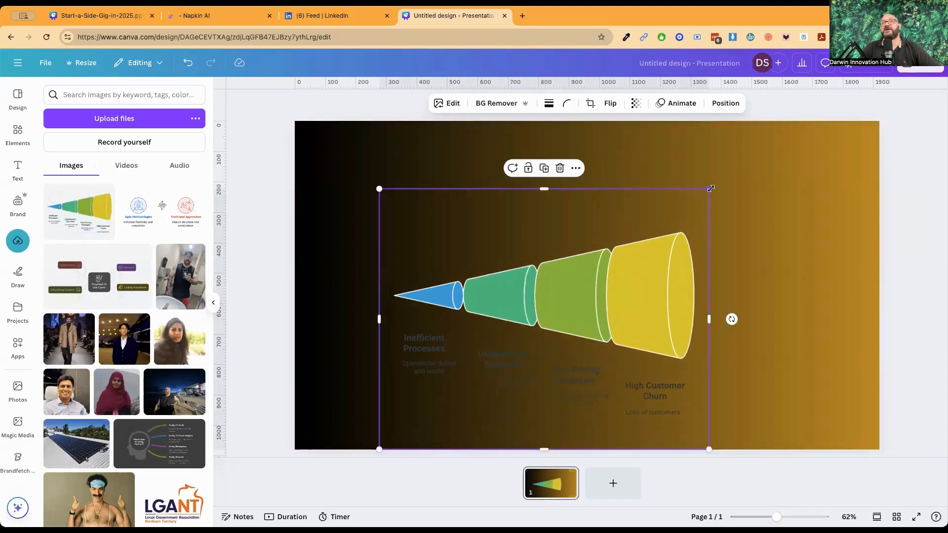
drag(709, 189, 796, 122)
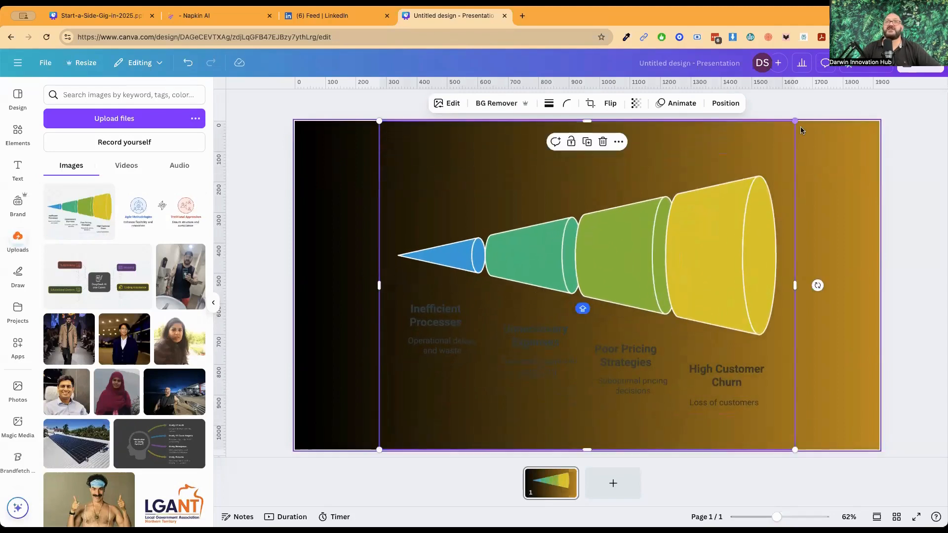
click(341, 162)
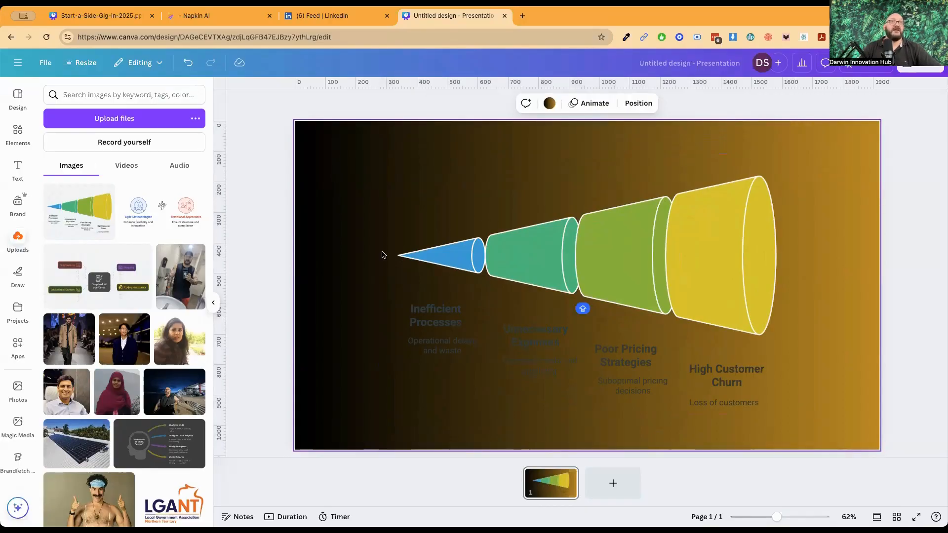
- Try solid green, blue and purple as the slide background behind the funnel visual
click(549, 104)
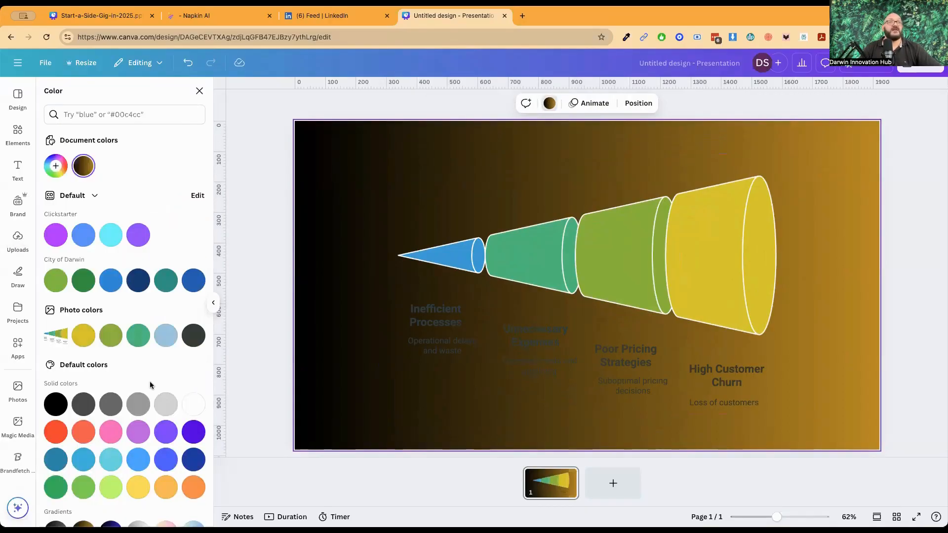
click(139, 338)
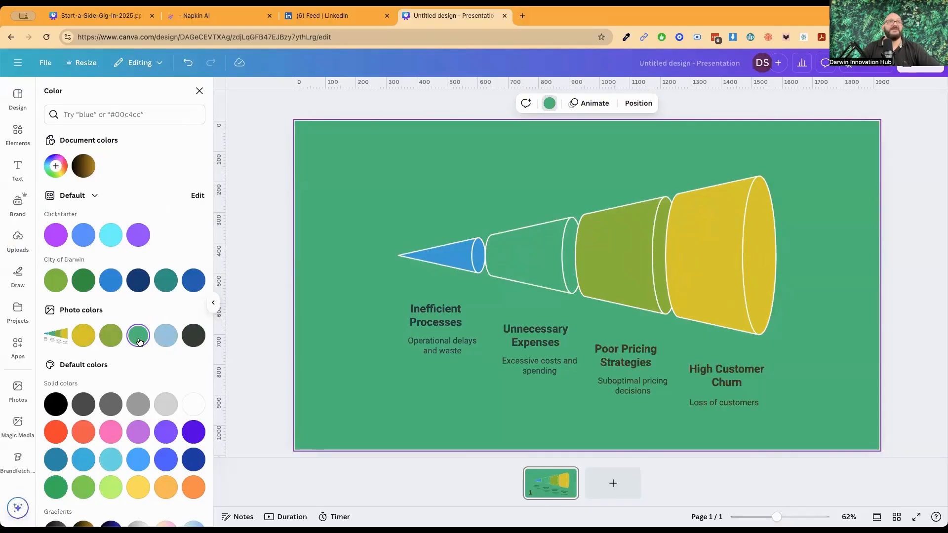
click(111, 280)
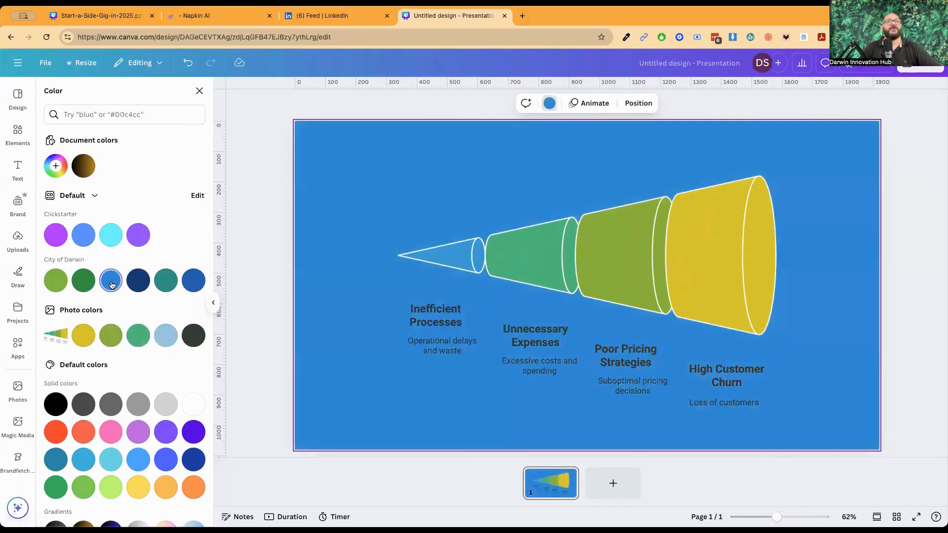
click(139, 236)
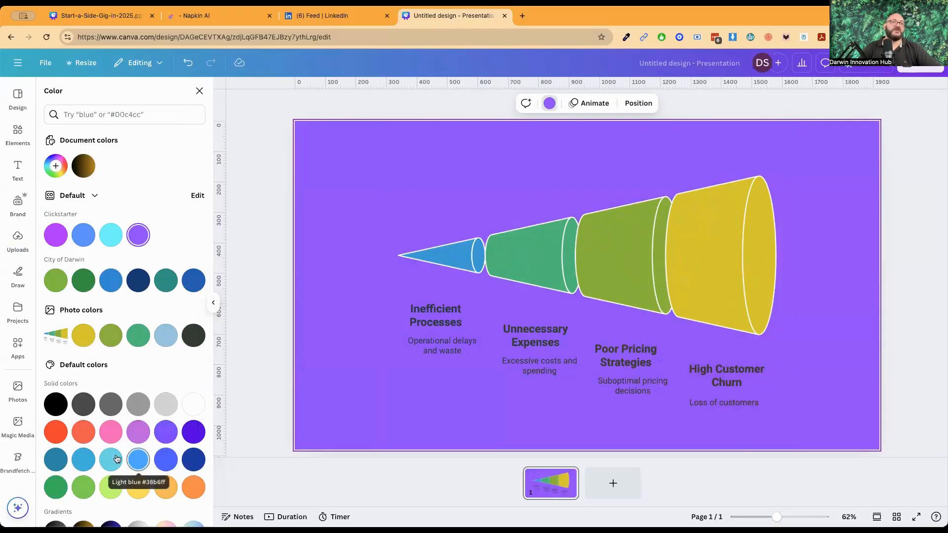
- Apply the orange-to-purple gradient as the slide background
scroll(136, 484, down, 2)
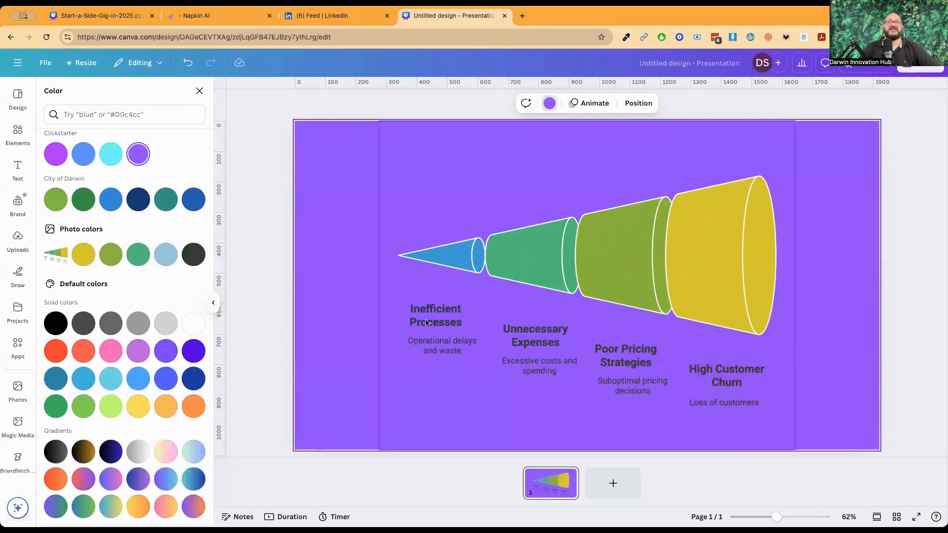
click(79, 481)
click(890, 199)
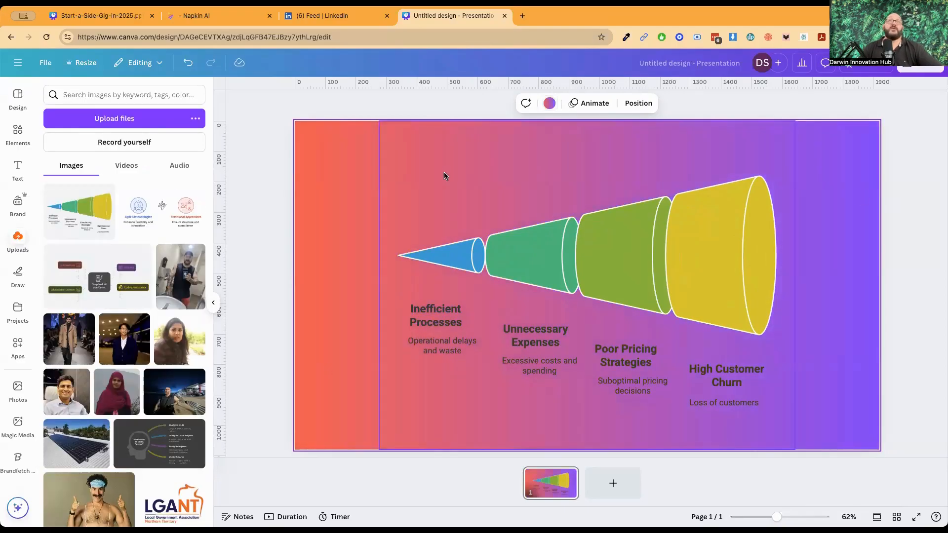
- Switch to Napkin, close the export dialog and delete the funnel visual below the post text
click(222, 16)
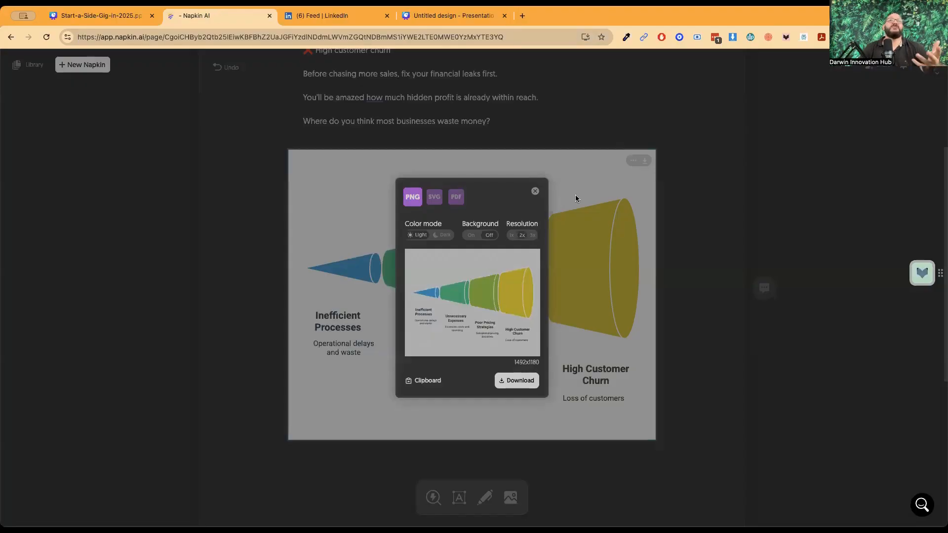
click(535, 192)
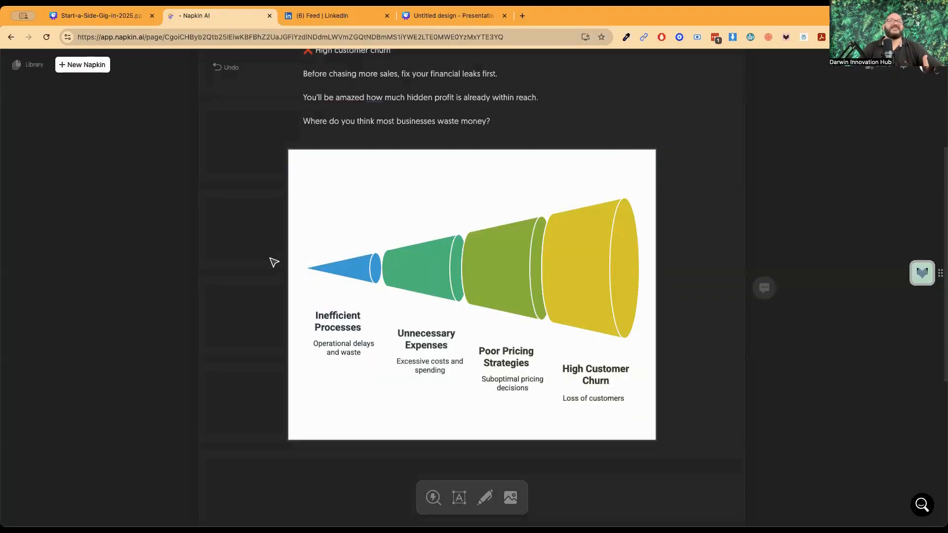
scroll(274, 262, up, 4)
scroll(274, 262, down, 3)
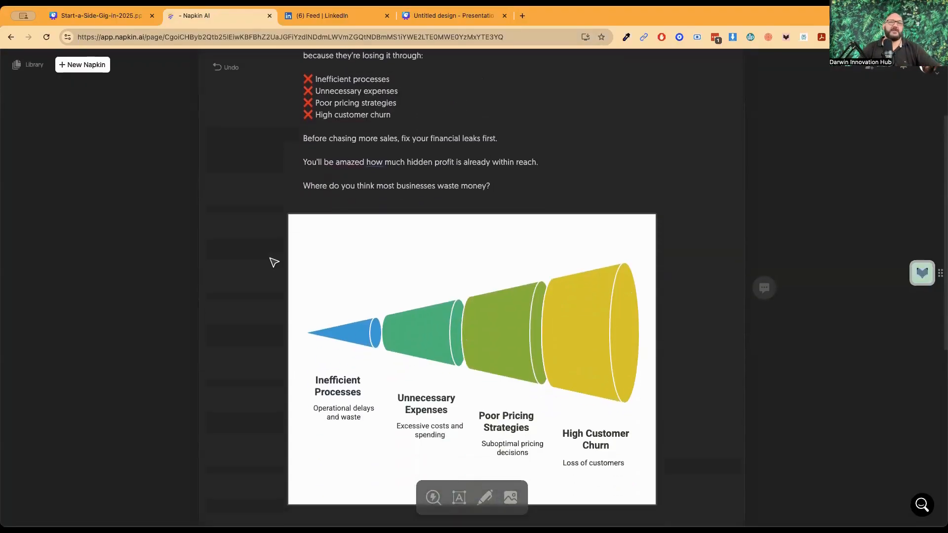
scroll(274, 262, down, 1)
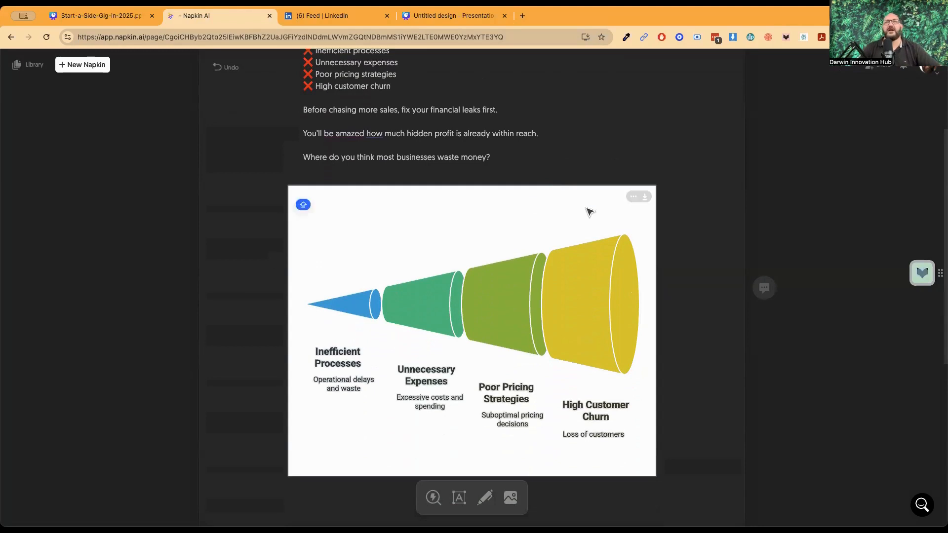
click(565, 203)
key(Delete)
scroll(296, 202, up, 5)
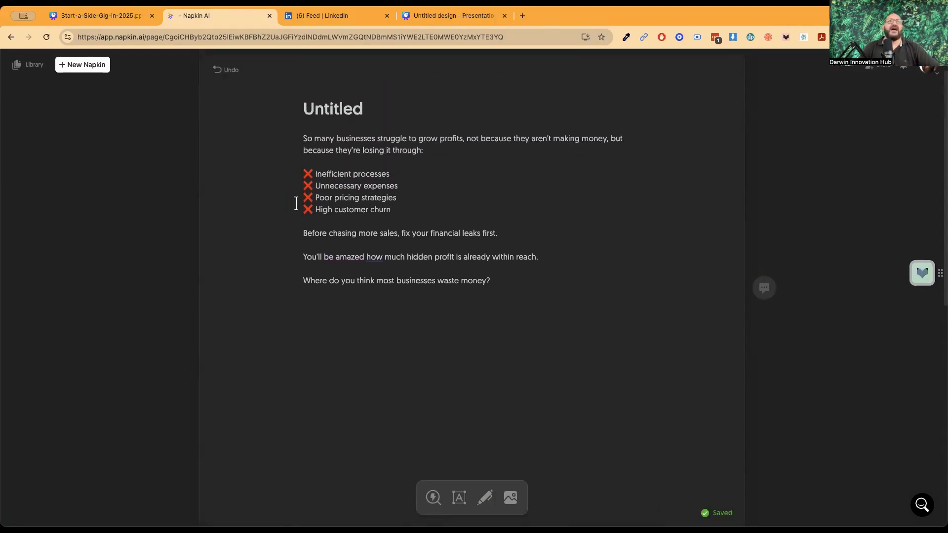
- Generate visuals from only the four listed causes, from inefficient processes to high customer churn
click(394, 251)
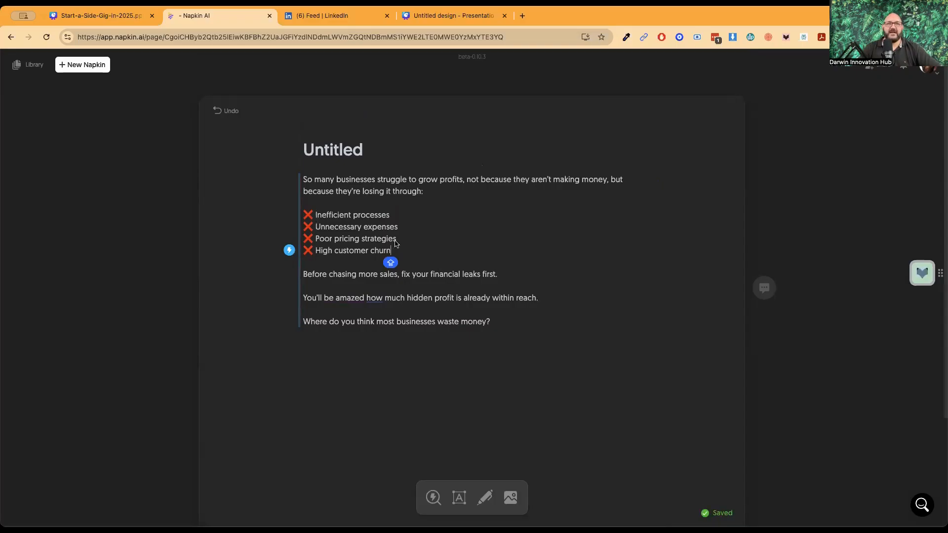
drag(400, 251, 303, 211)
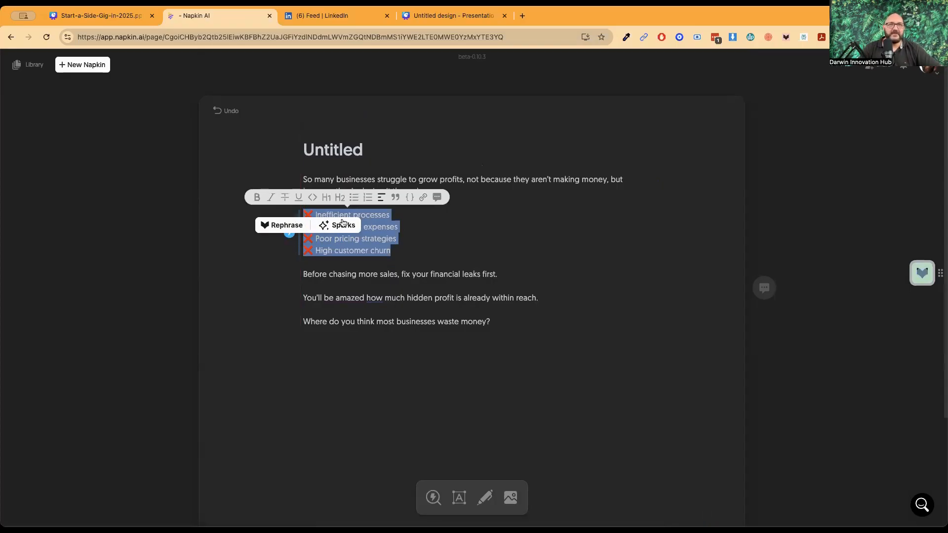
click(396, 251)
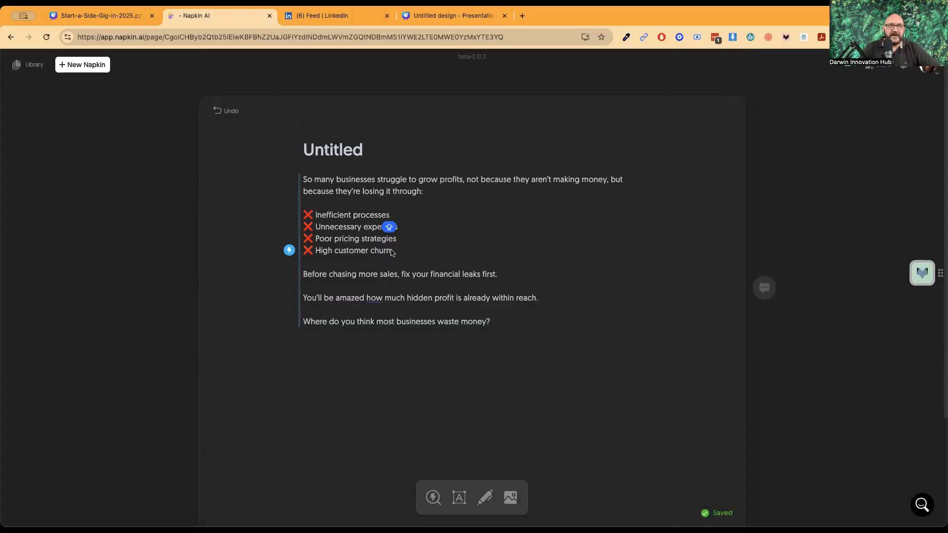
drag(392, 252, 304, 215)
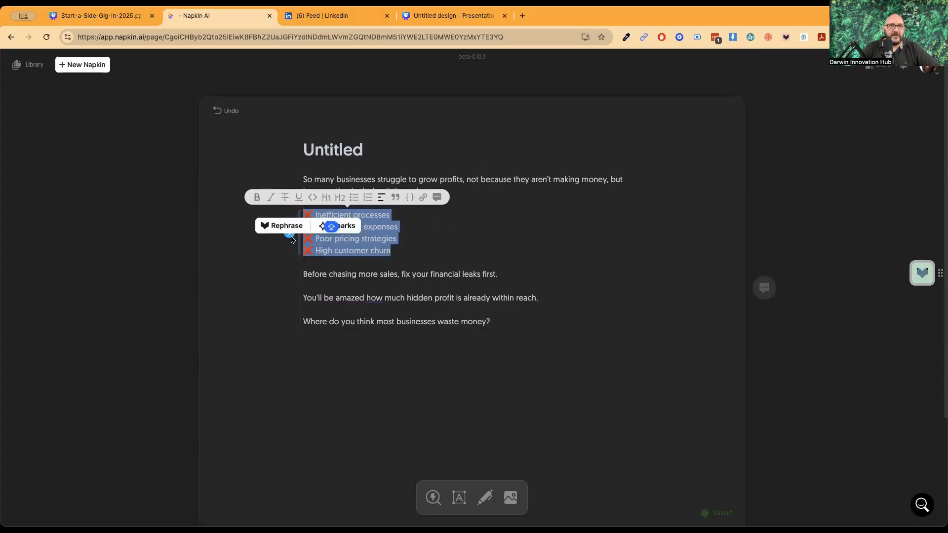
scroll(460, 260, down, 3)
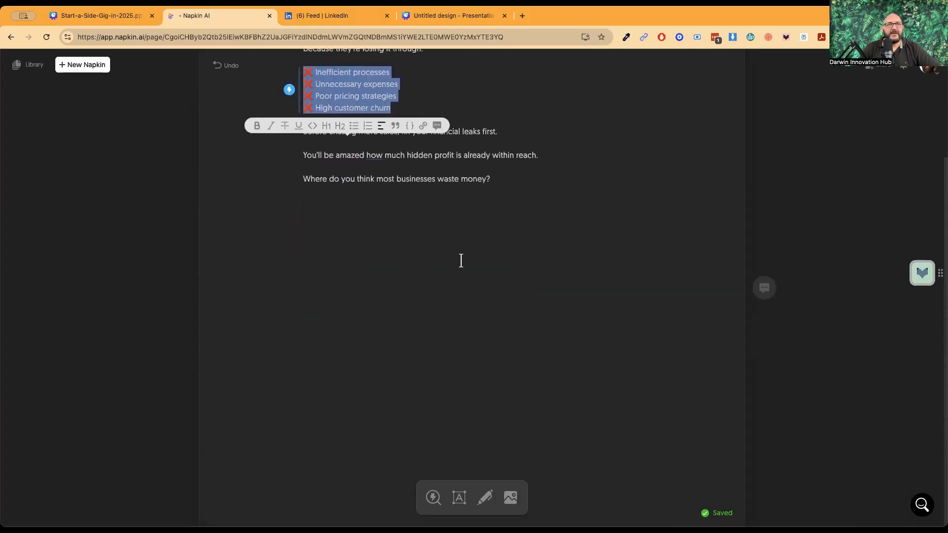
click(290, 168)
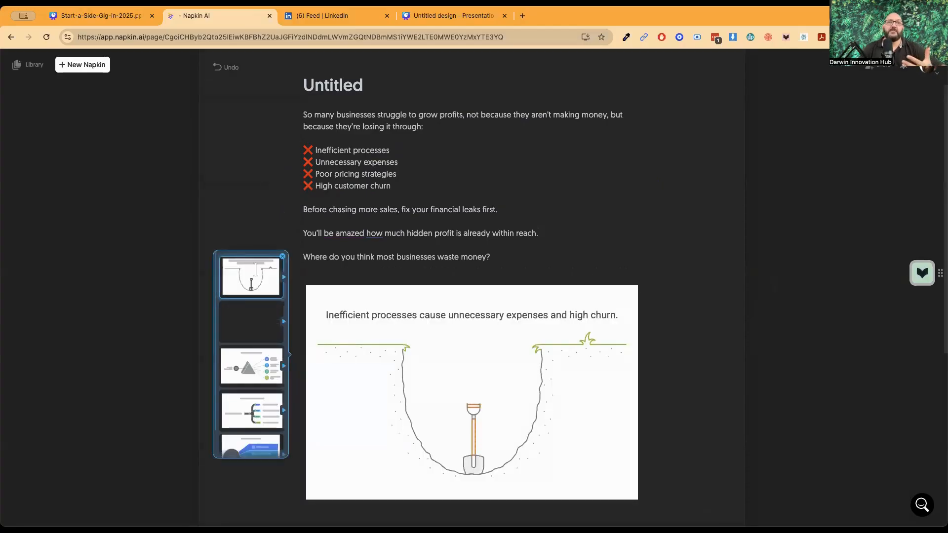
- Choose the Analyzing Business Inefficiencies visual with the large central arrow, in the grey thin-outline style
click(253, 326)
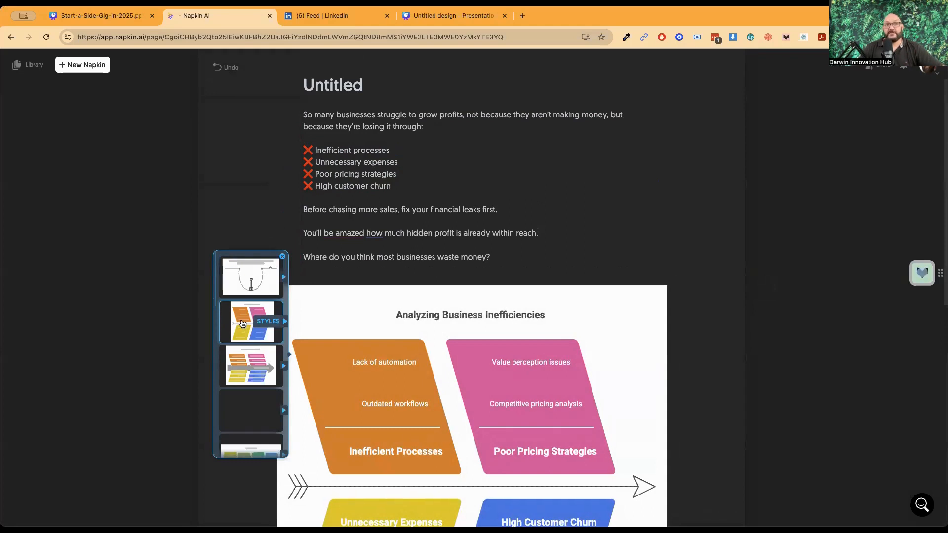
scroll(242, 323, down, 1)
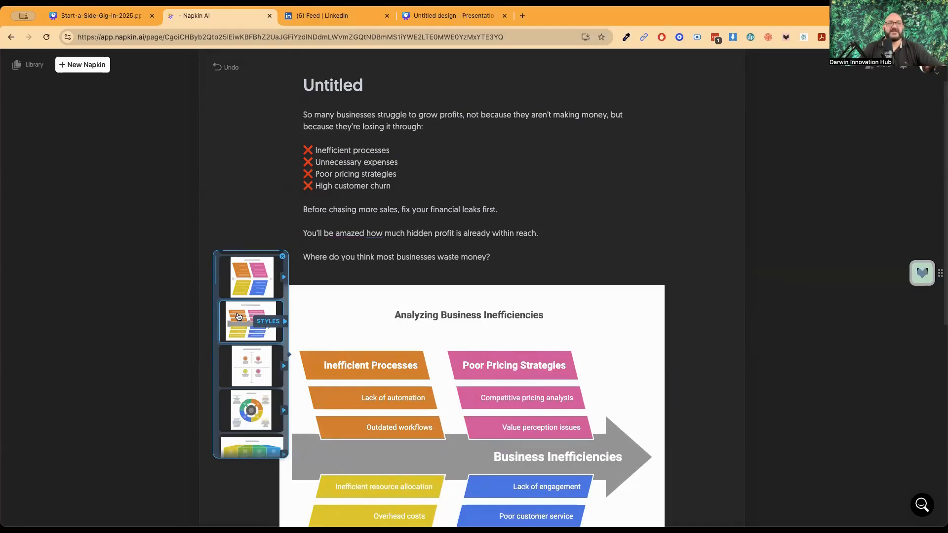
click(261, 321)
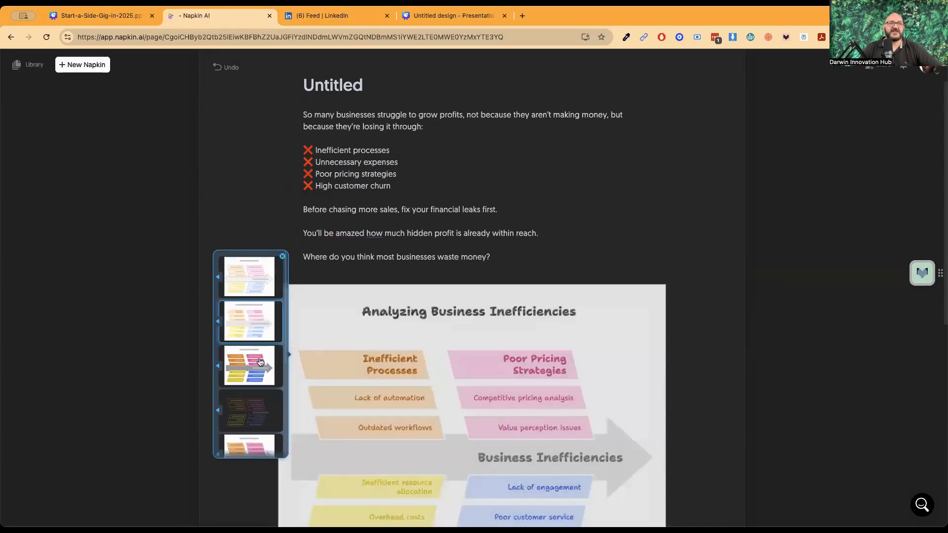
scroll(251, 357, down, 2)
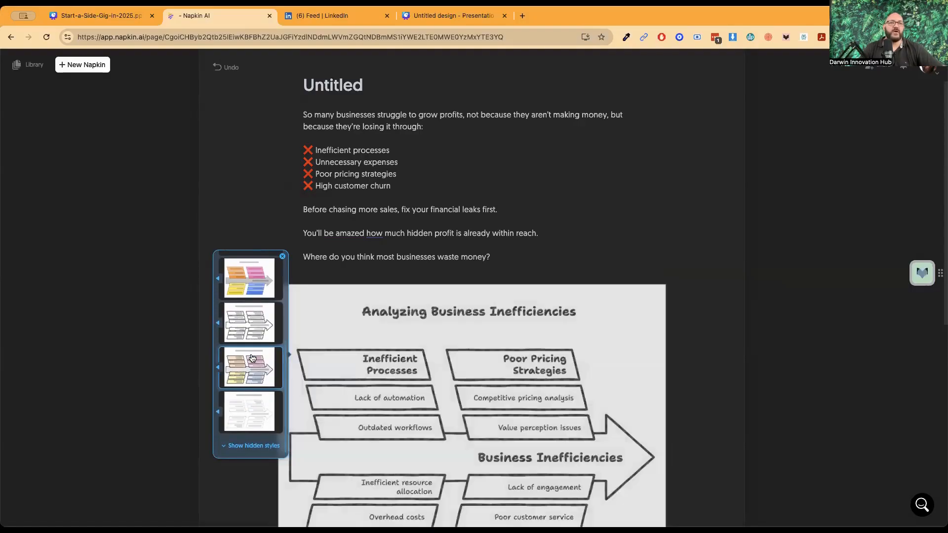
click(251, 409)
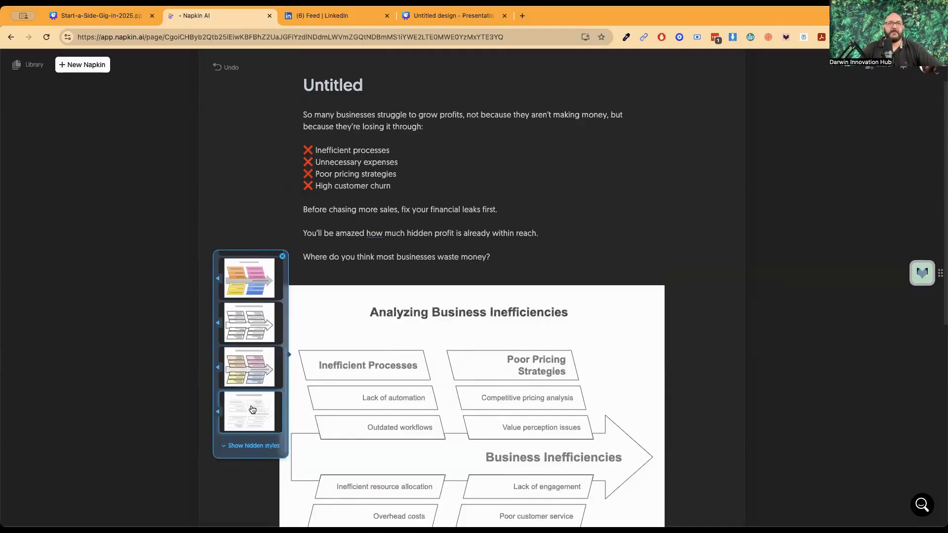
scroll(689, 328, down, 3)
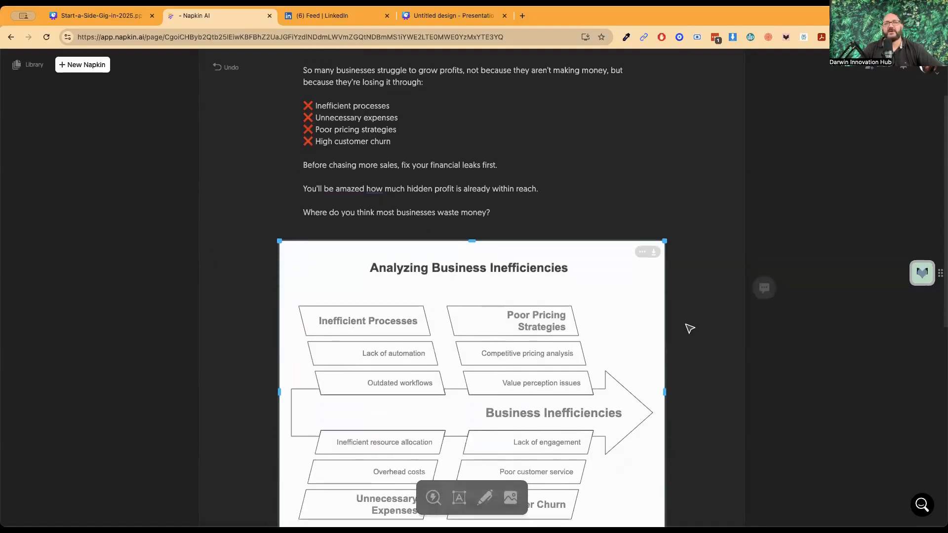
scroll(690, 328, down, 4)
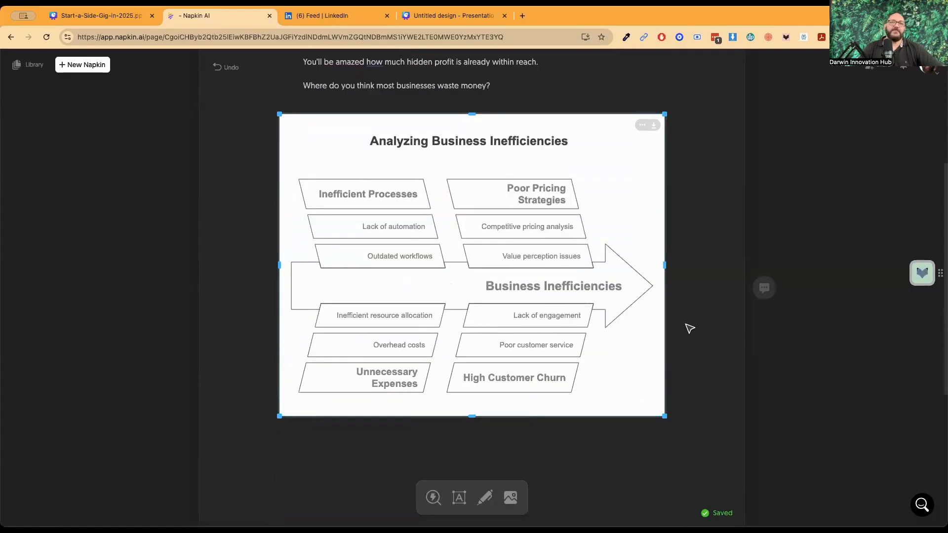
scroll(690, 328, up, 1)
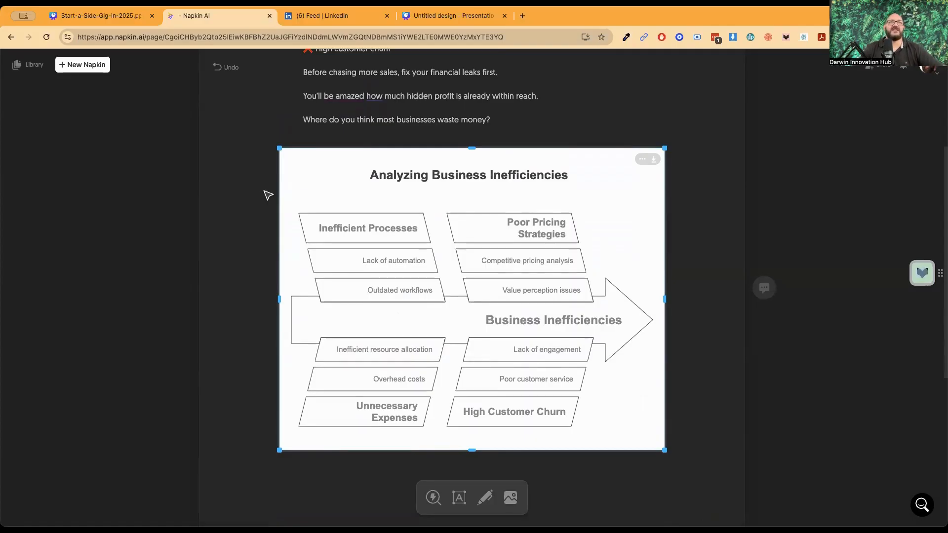
- Create a new Napkin drafted with AI on the best way to start a side hustle in 2025
scroll(245, 140, up, 4)
click(81, 67)
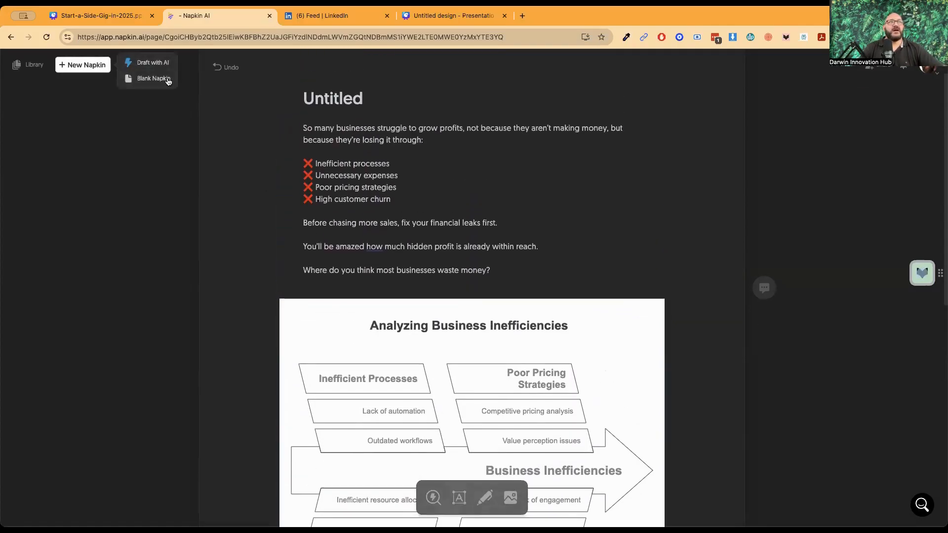
click(148, 63)
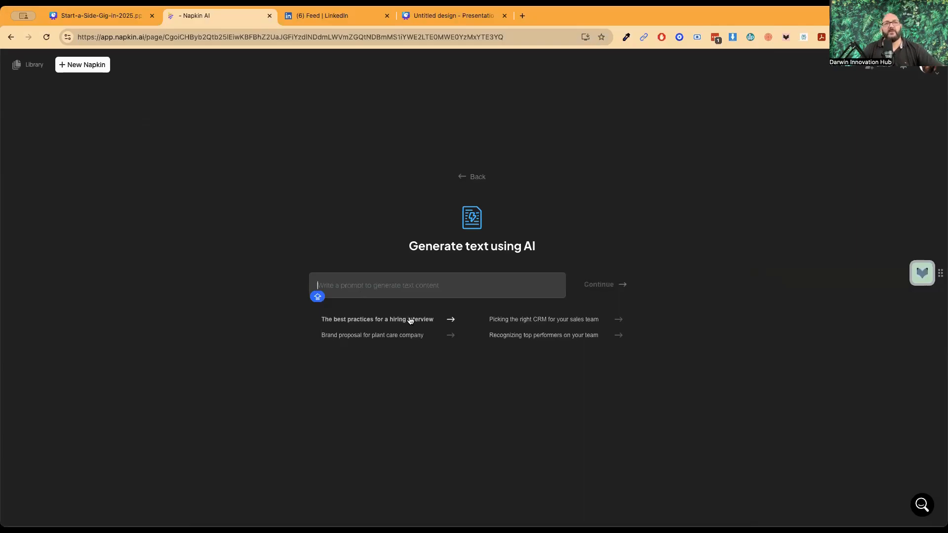
text(THE BST)
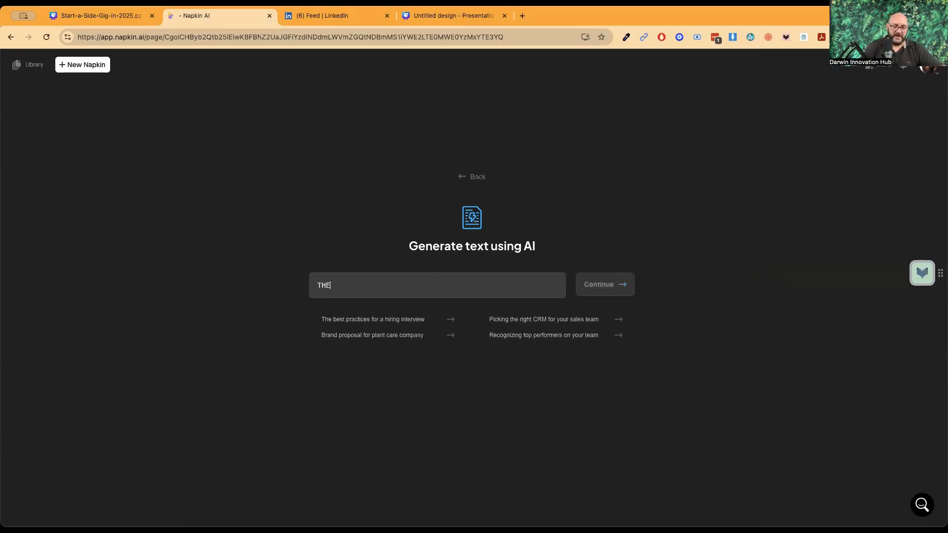
key(BackSpace)
key(BackSpace)
key(BackSpace)
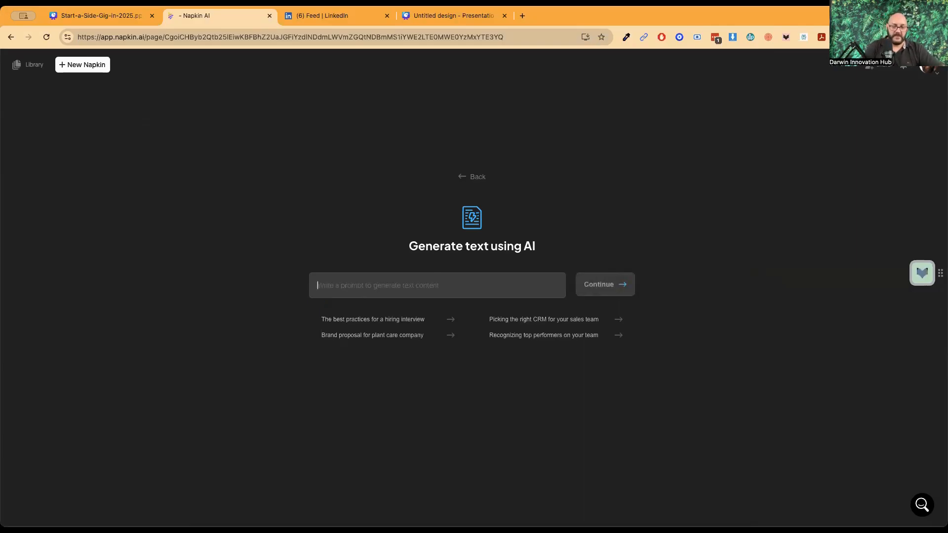
text(The best way to start a side hustle)
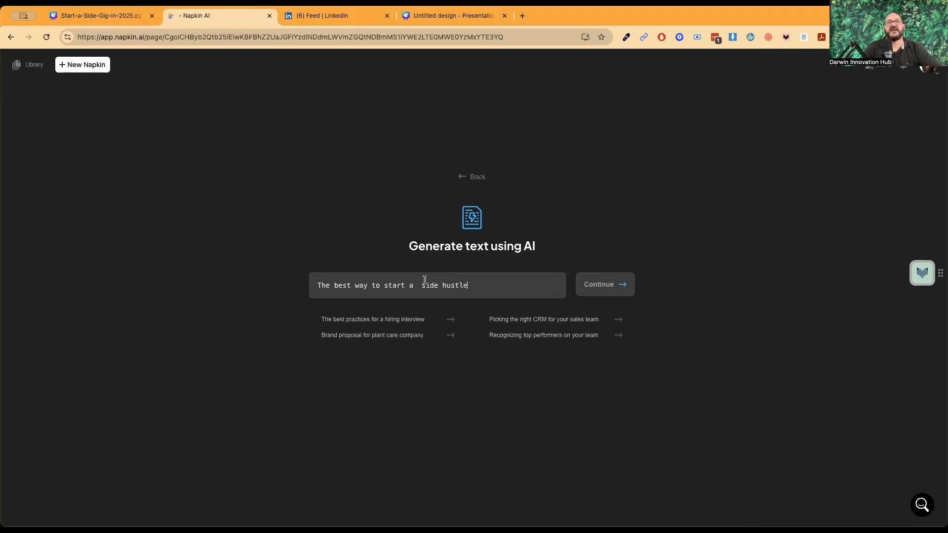
key(BackSpace)
click(485, 286)
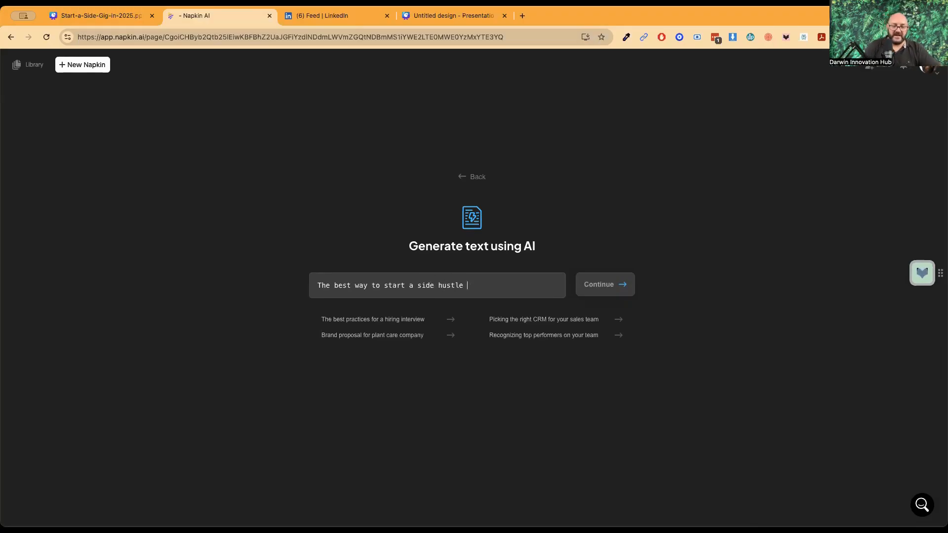
click(580, 284)
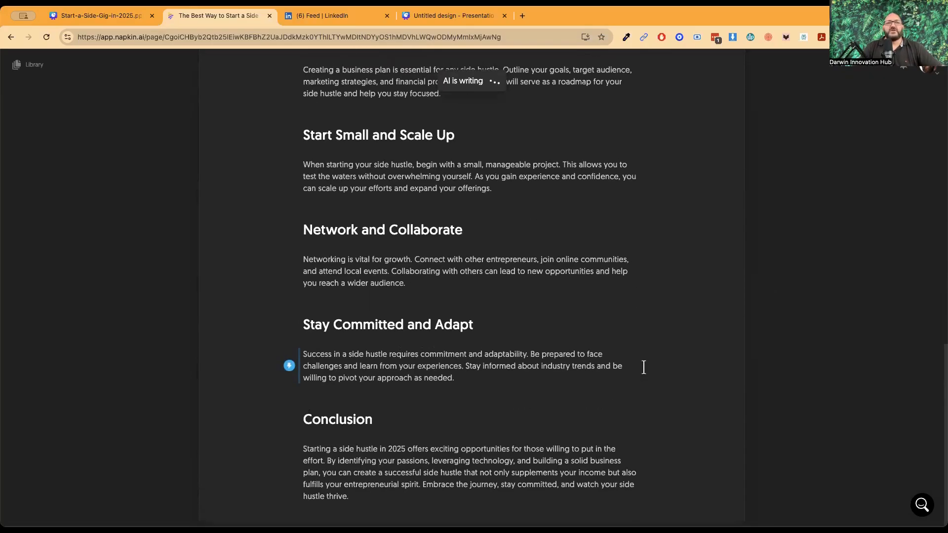
- Generate visuals from the Interests, Skills and Market Demand bullets under Identify Your Passion and Skills
scroll(611, 351, up, 18)
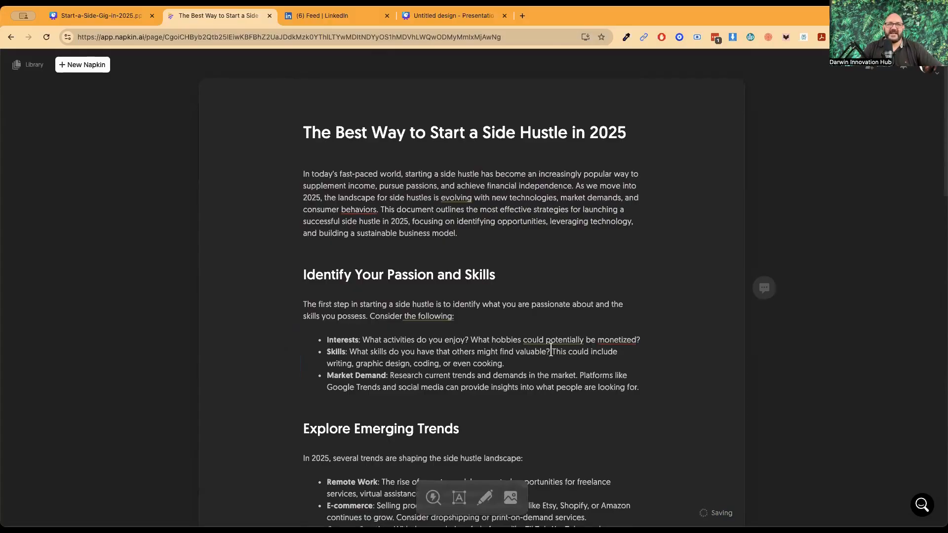
drag(637, 387, 326, 339)
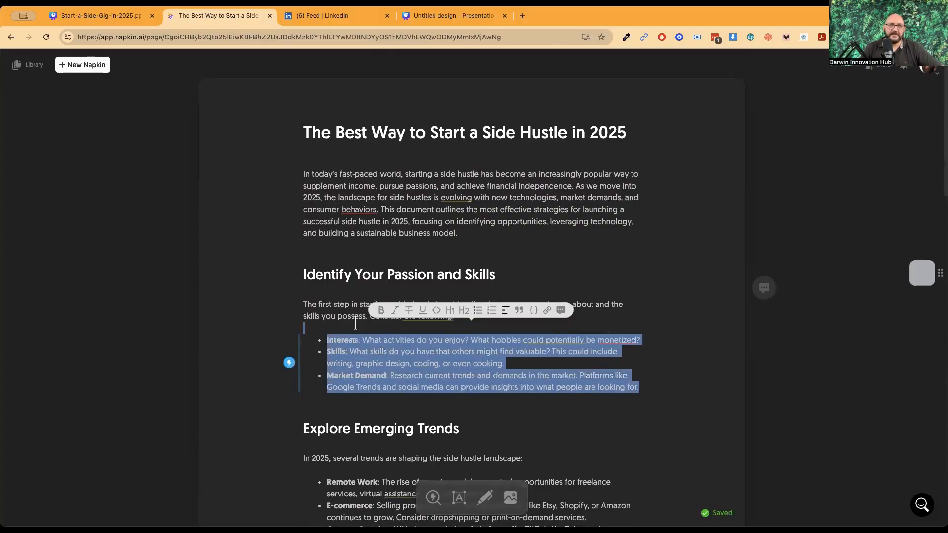
mouse_move(290, 365)
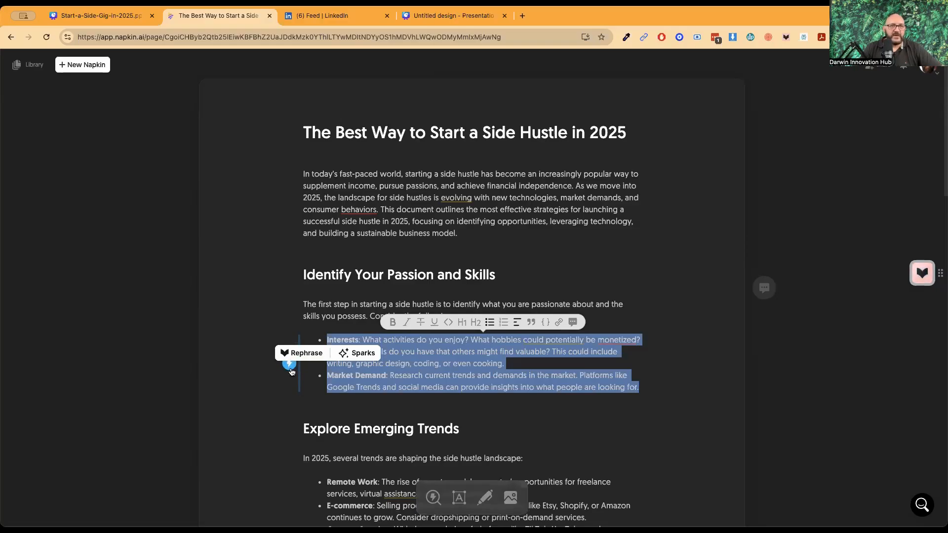
scroll(292, 373, down, 1)
click(289, 357)
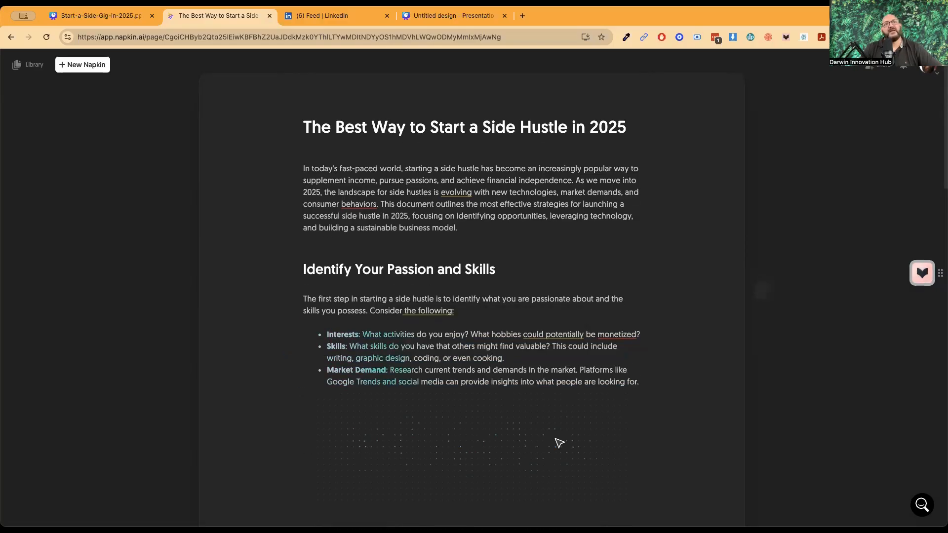
scroll(700, 344, down, 3)
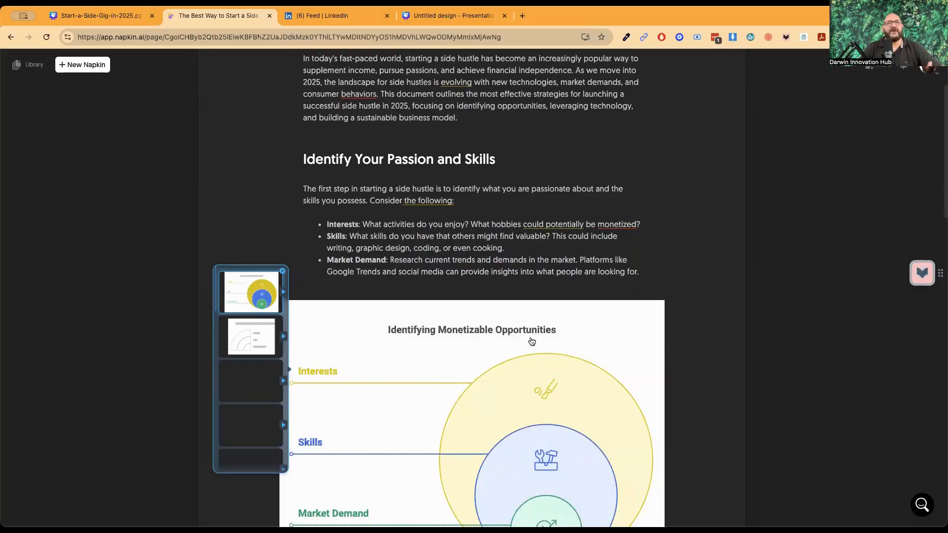
- Choose the Identifying Monetizable Opportunities visual with the archery target and three arrows, in the hand-drawn style with pastel fills
scroll(532, 342, down, 4)
scroll(532, 341, up, 2)
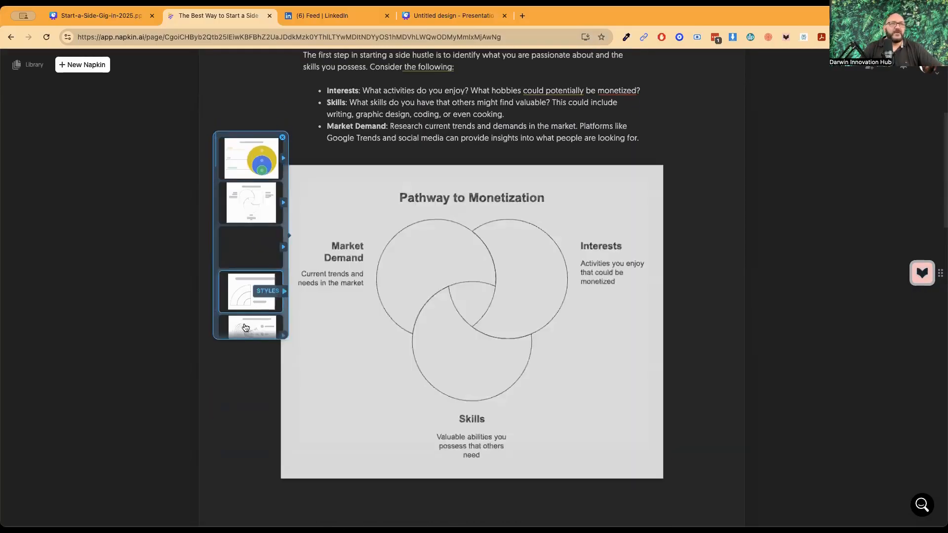
click(245, 328)
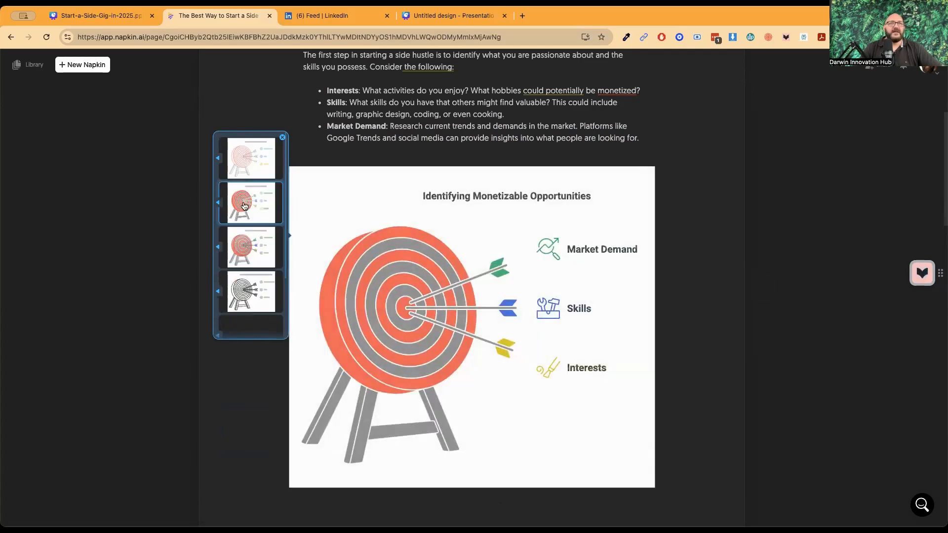
scroll(247, 256, down, 1)
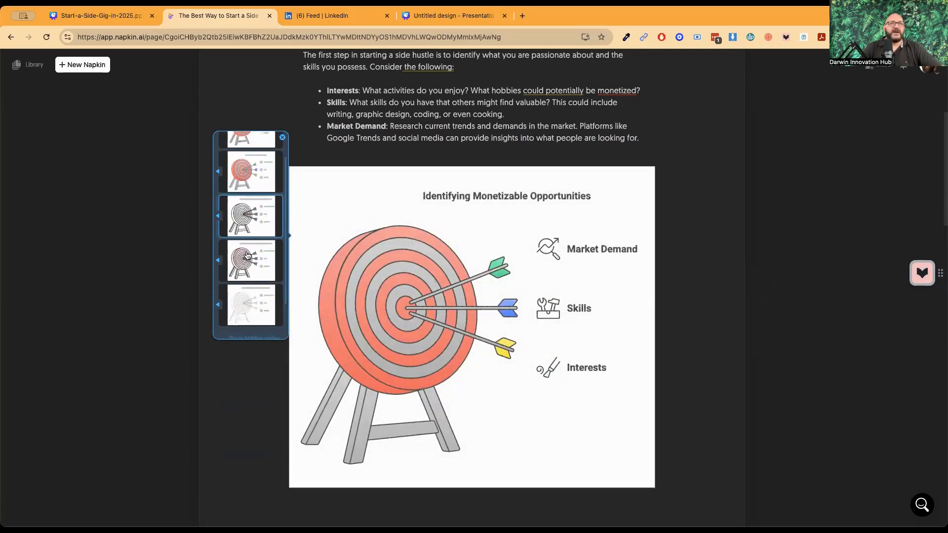
scroll(248, 255, down, 1)
click(248, 252)
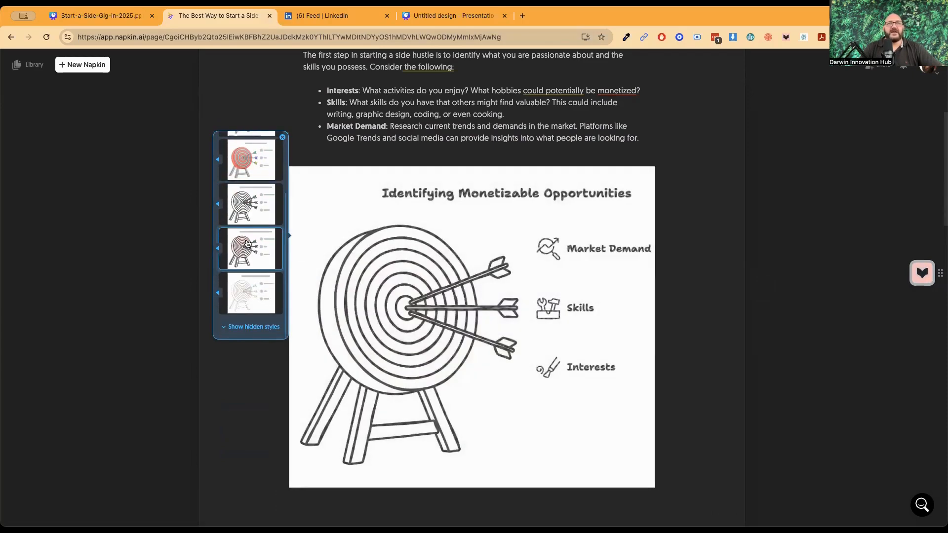
click(580, 257)
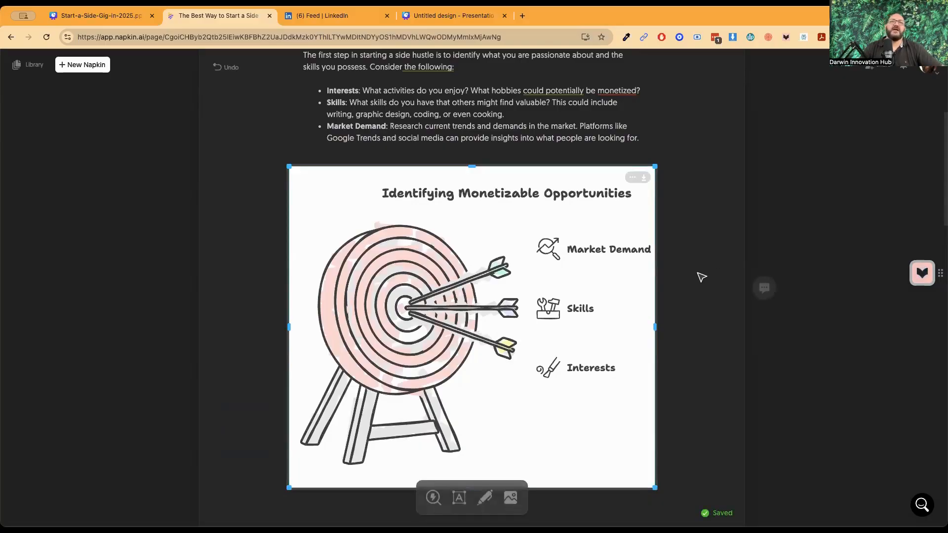
- Generate visuals from the four Explore Emerging Trends bullets, from Remote Work to Sustainability
scroll(694, 295, up, 3)
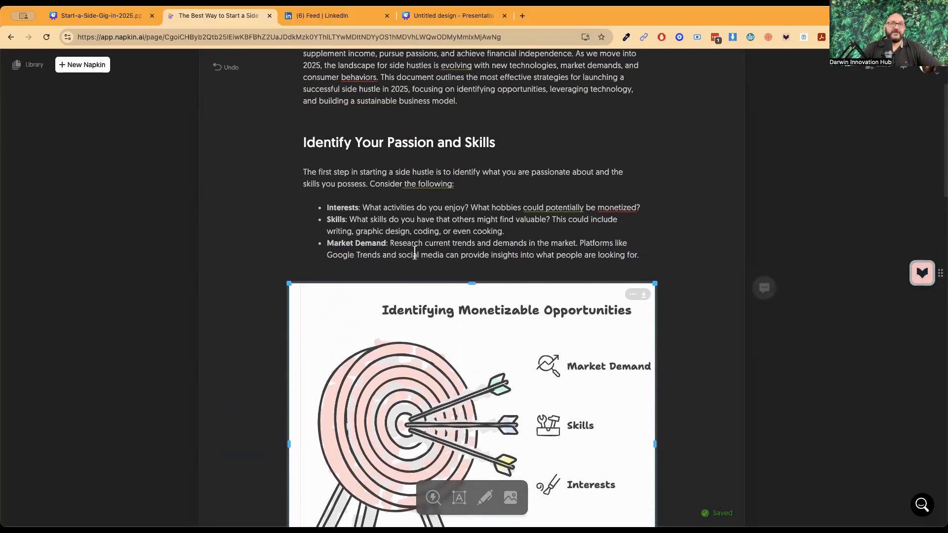
scroll(419, 238, down, 10)
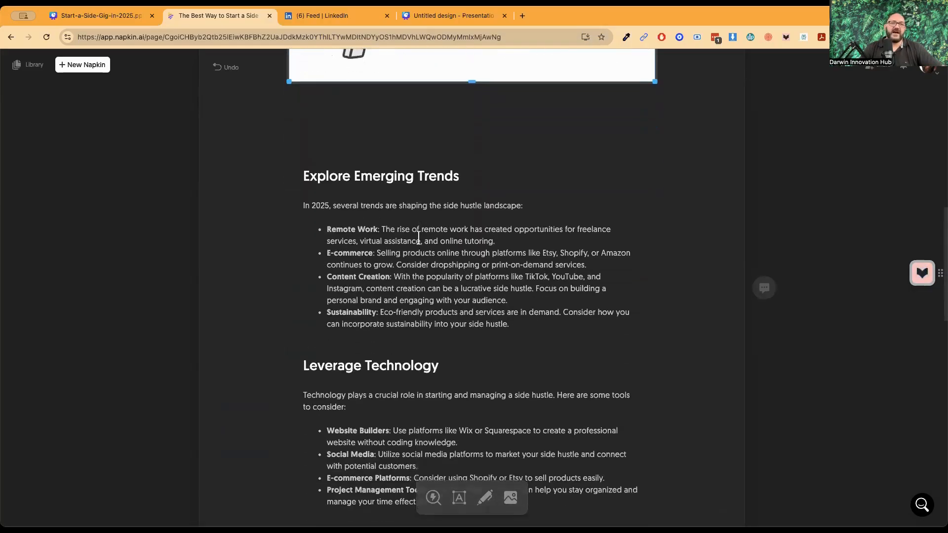
click(406, 261)
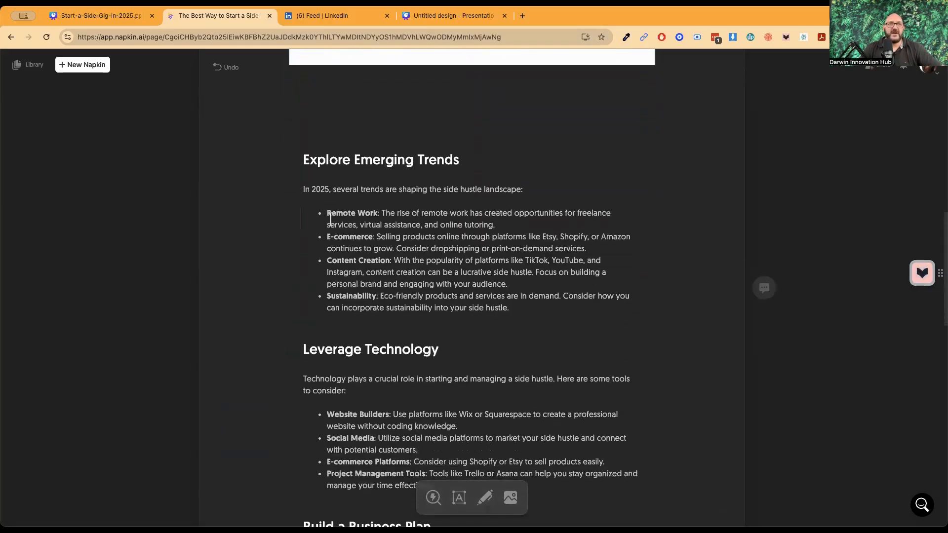
drag(326, 213, 509, 308)
click(290, 260)
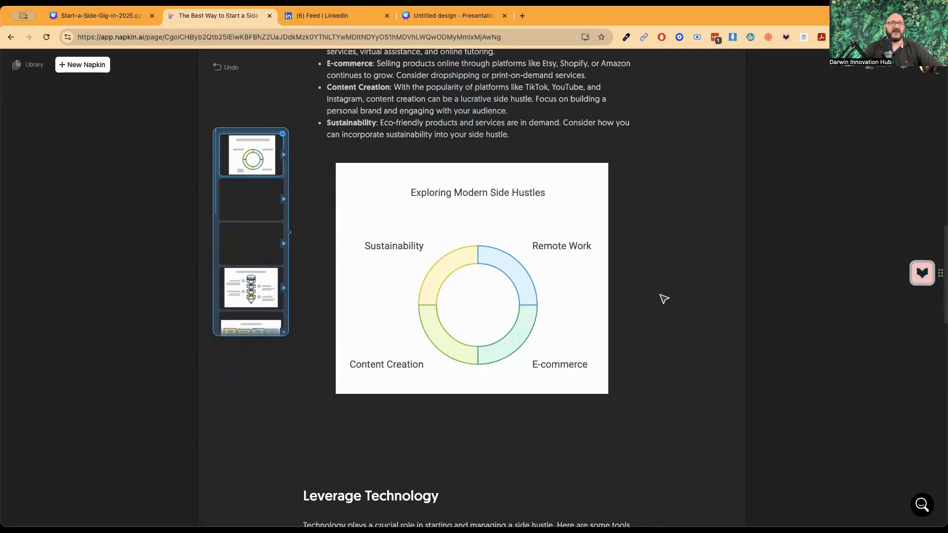
- Choose the Side Hustle Opportunities visual with four banner-shaped panels, in the hand-drawn multicoloured style
click(252, 246)
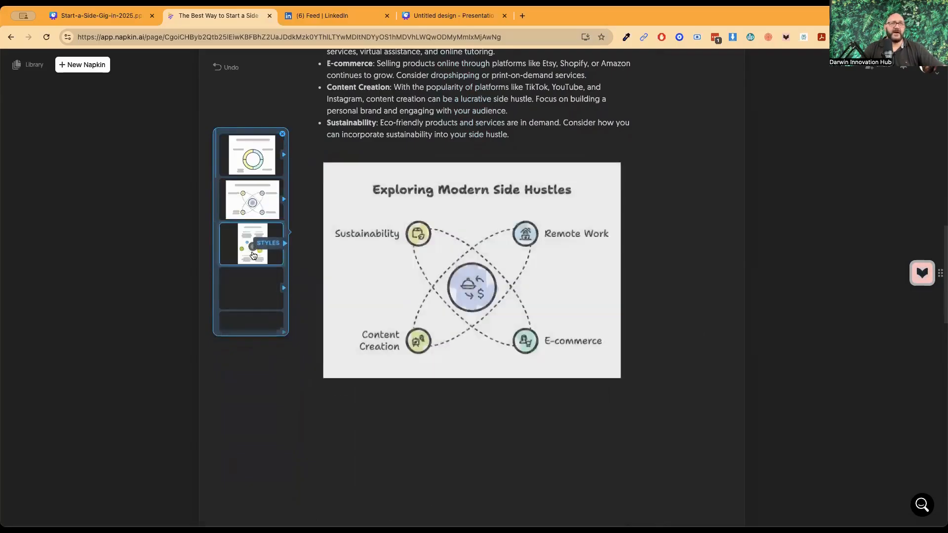
click(249, 285)
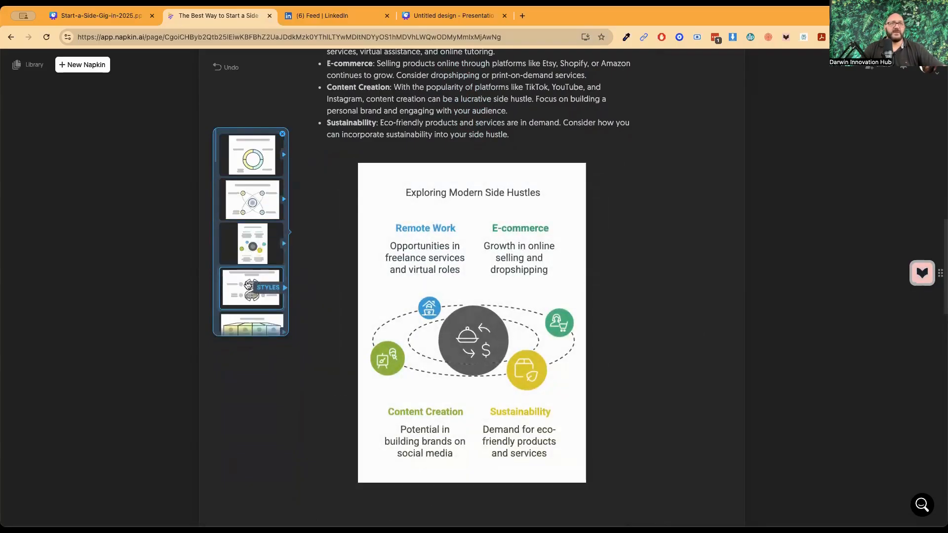
scroll(247, 286, down, 4)
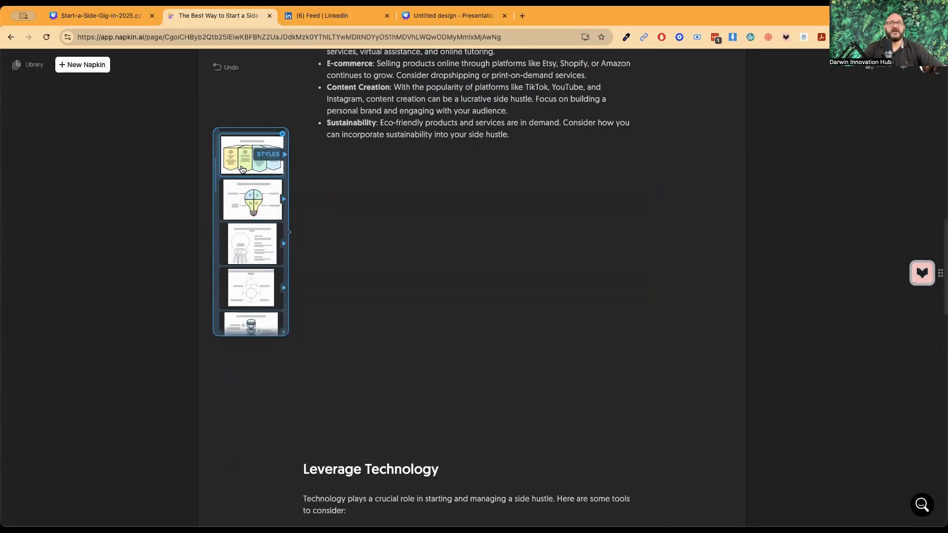
click(242, 167)
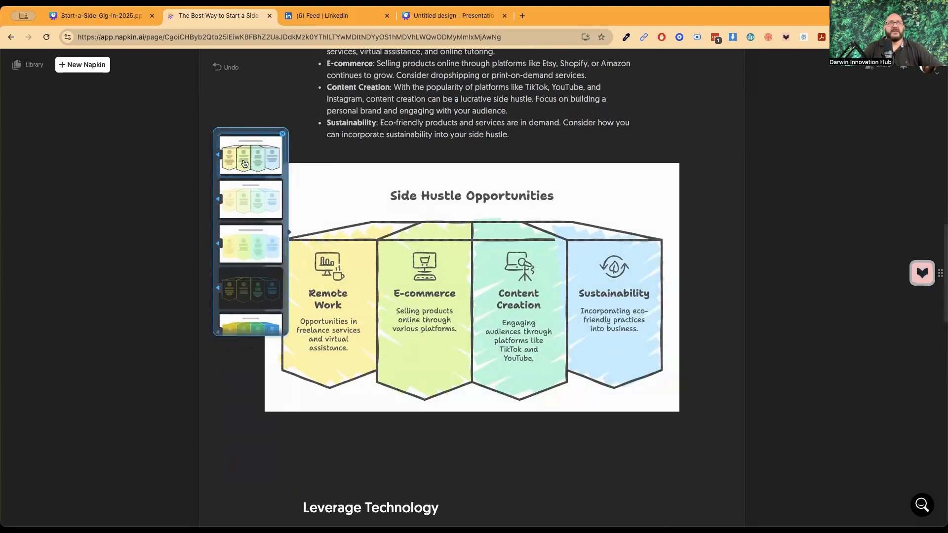
click(696, 303)
- Try generating visuals from the four Leverage Technology bullets, from Website Builders to Project Management Tools, and dismiss the suggestions
scroll(703, 345, down, 7)
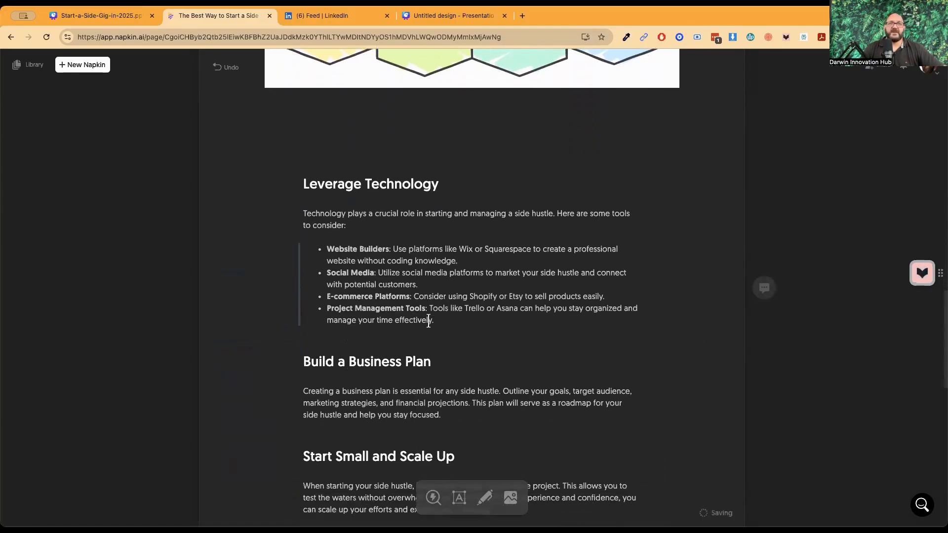
drag(411, 307, 327, 249)
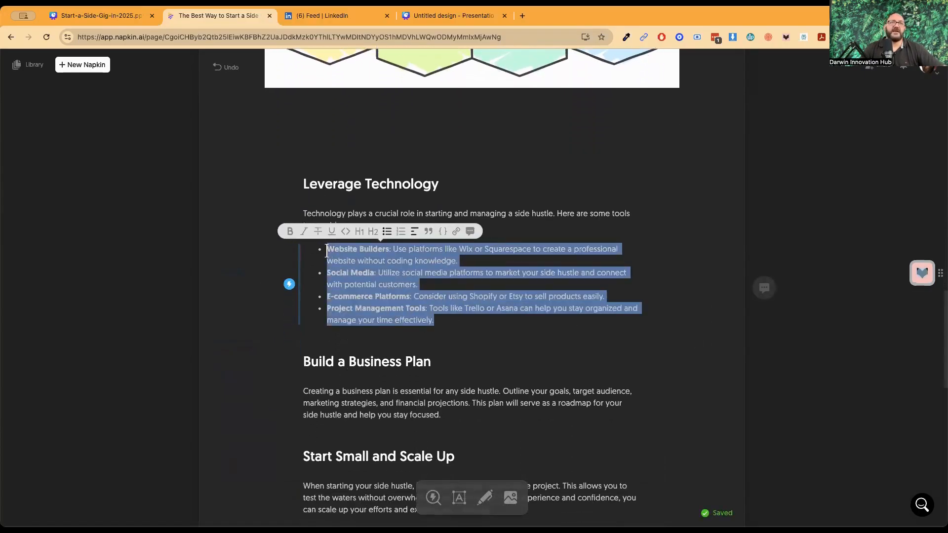
click(289, 284)
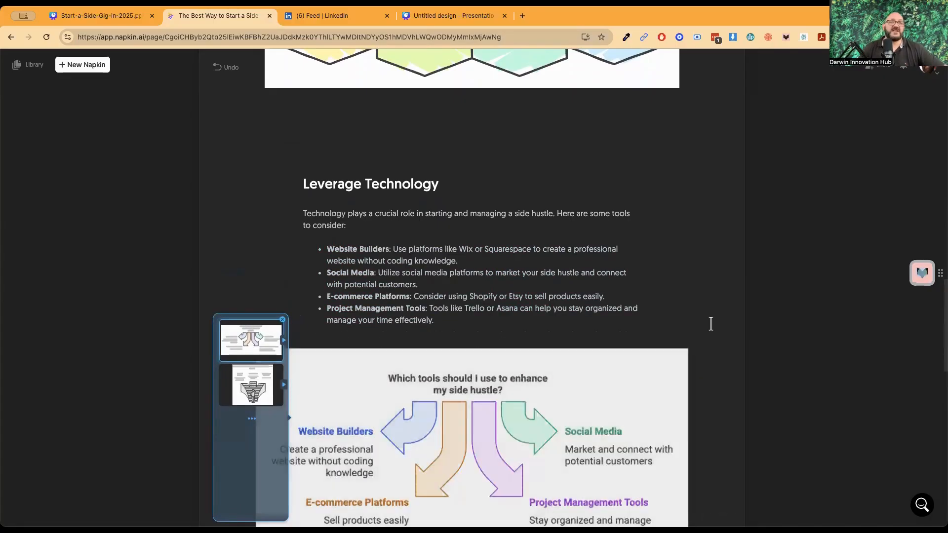
scroll(711, 363, down, 2)
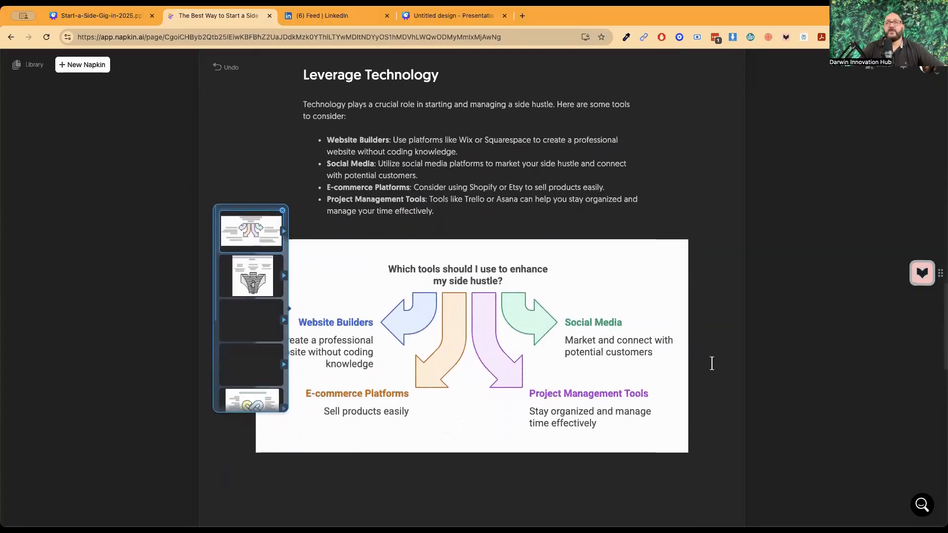
click(712, 363)
scroll(712, 363, down, 2)
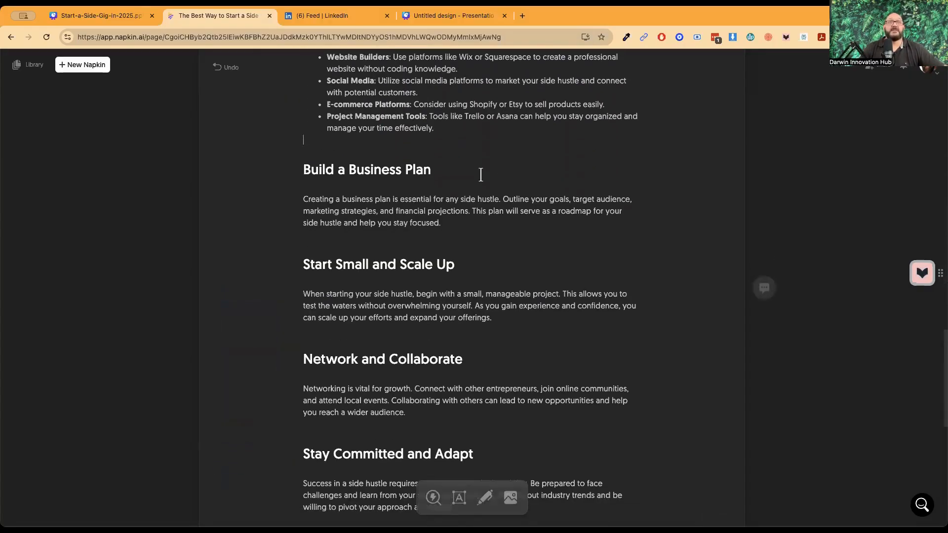
scroll(432, 208, up, 2)
drag(438, 227, 325, 159)
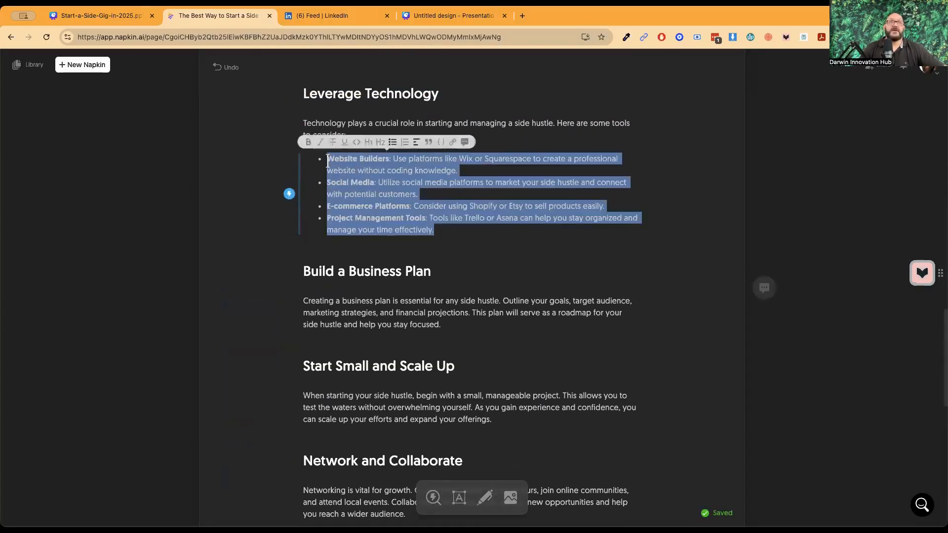
click(289, 194)
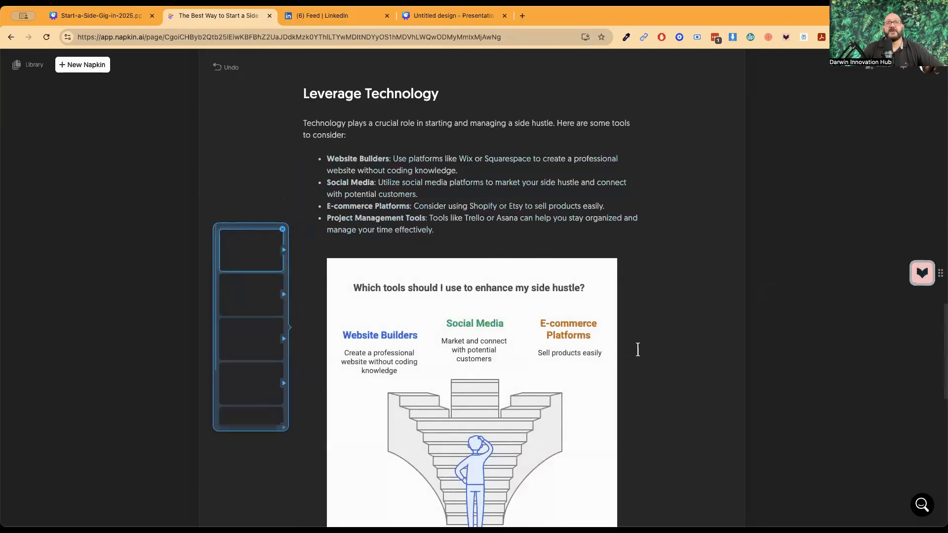
key(Escape)
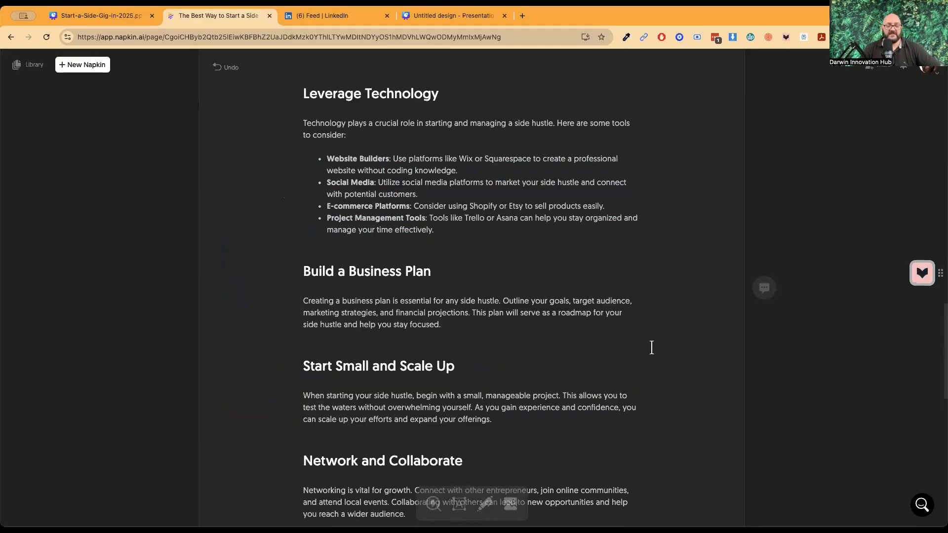
- Generate visuals from all sections between Explore Emerging Trends and Stay Committed and Adapt, leaving out the Conclusion
scroll(449, 227, down, 6)
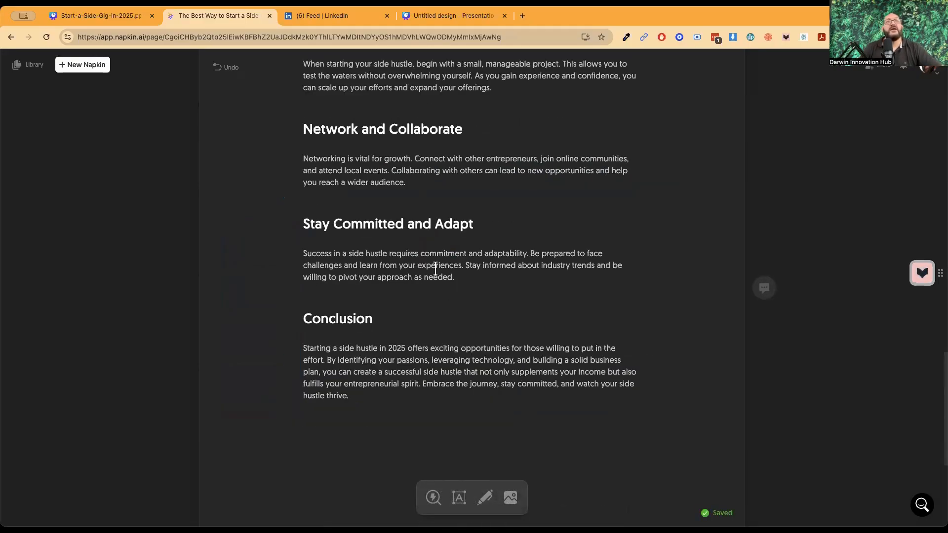
scroll(436, 269, up, 3)
scroll(434, 266, down, 3)
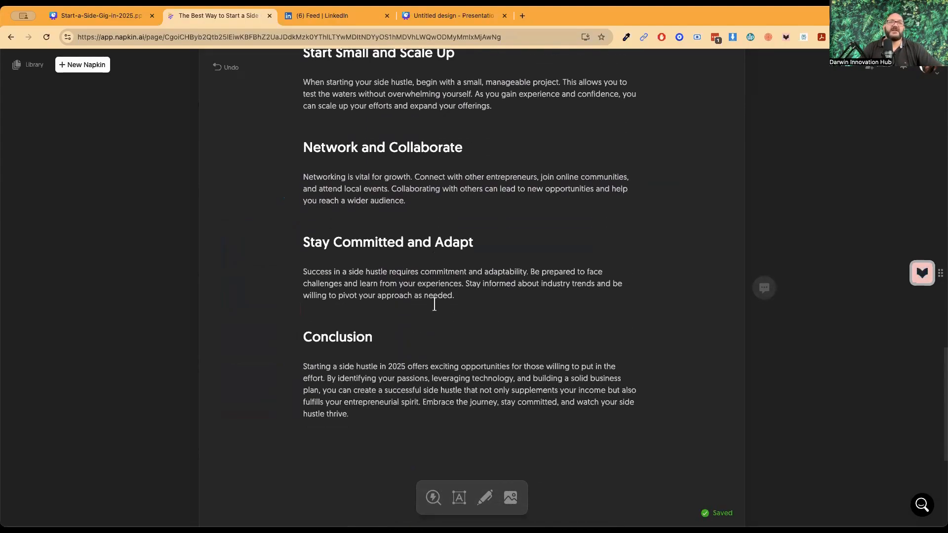
drag(464, 297, 305, 241)
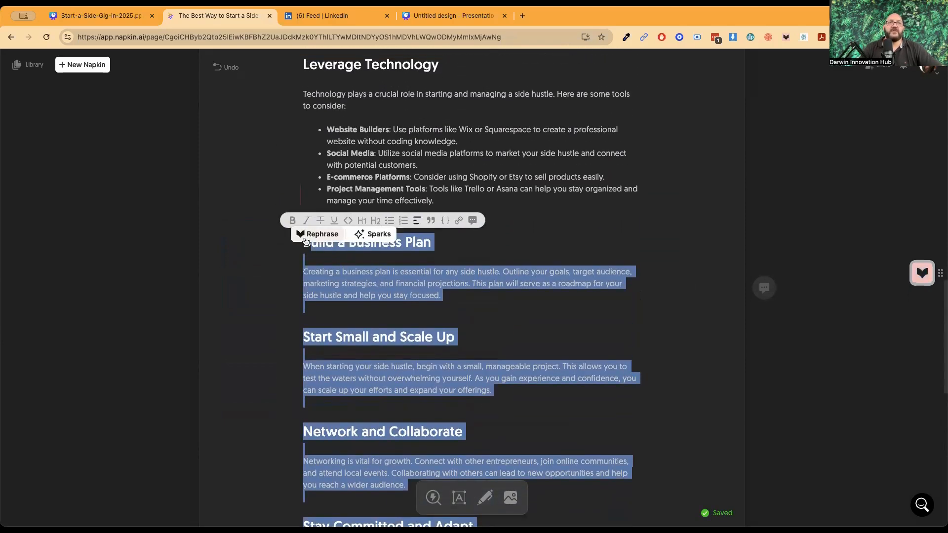
click(307, 236)
scroll(314, 237, up, 7)
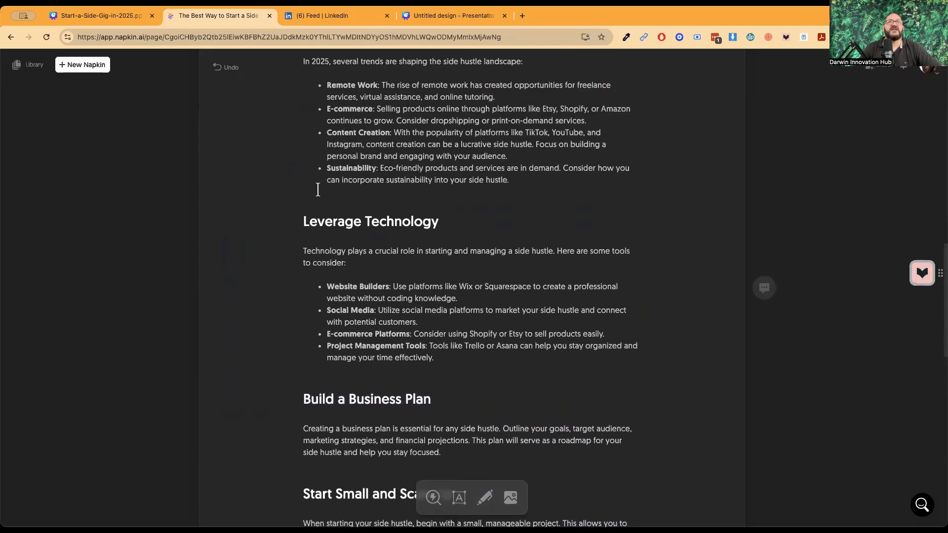
drag(303, 222, 460, 183)
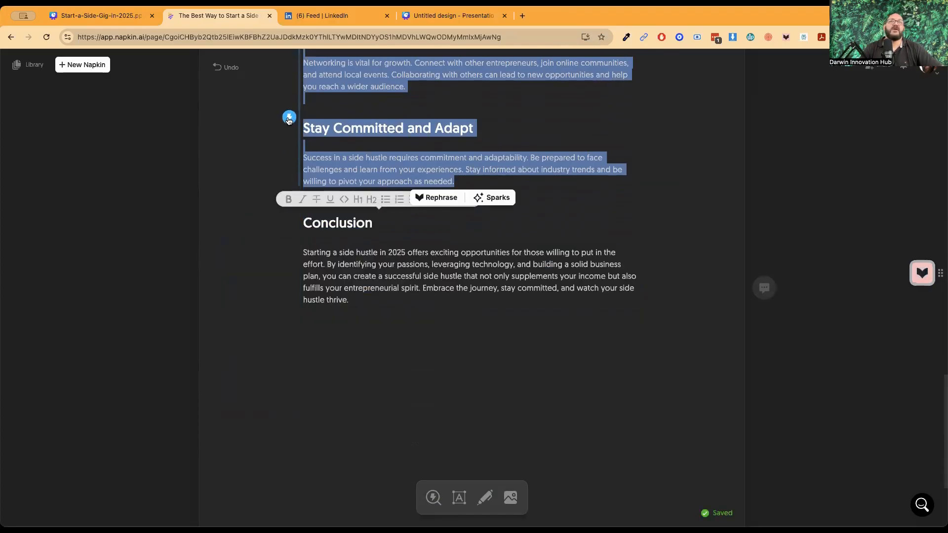
click(289, 119)
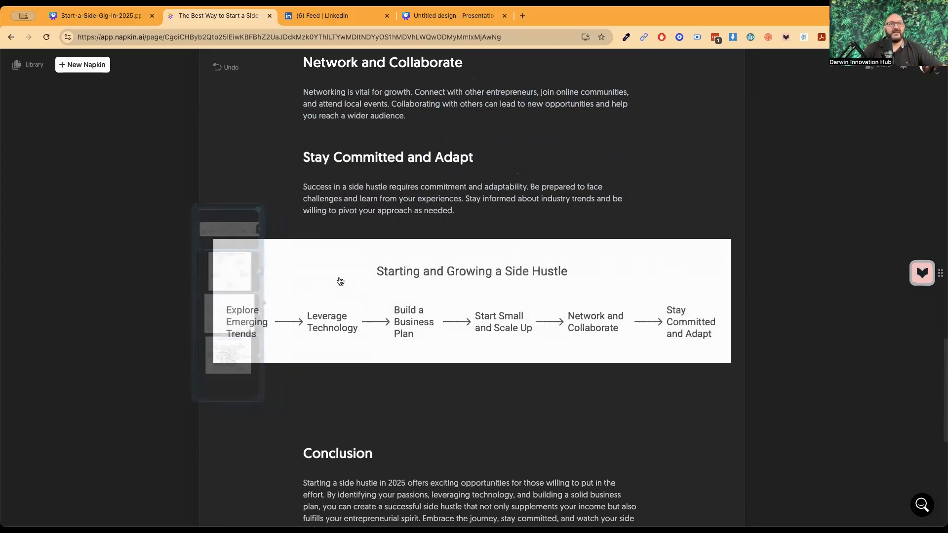
- Choose the lightbulb visual Navigating the Side Hustle Landscape, in the solid multicoloured style with plain lettering
mouse_move(221, 251)
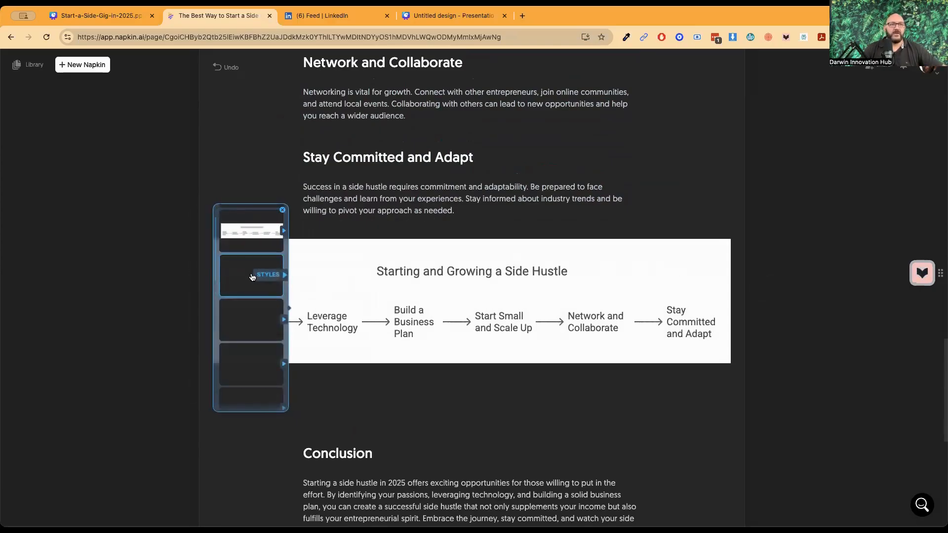
click(251, 277)
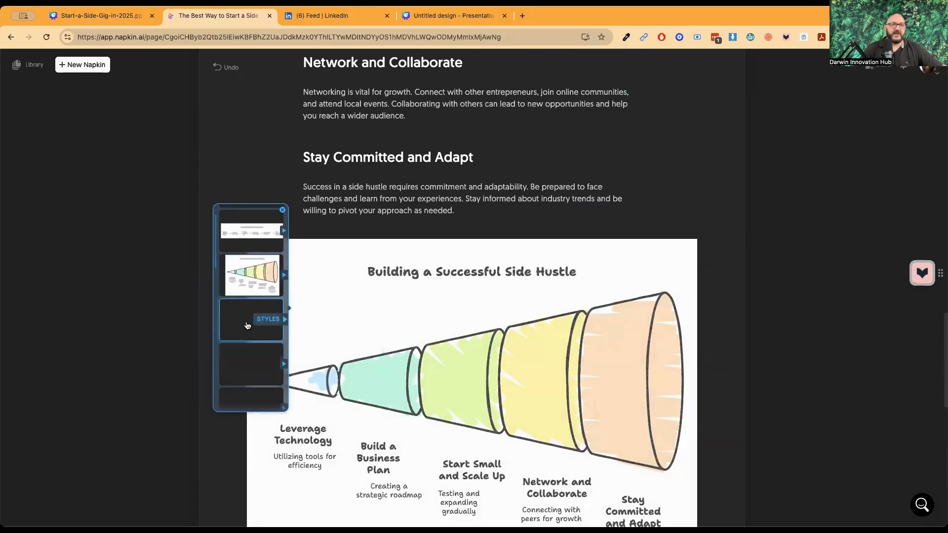
click(247, 326)
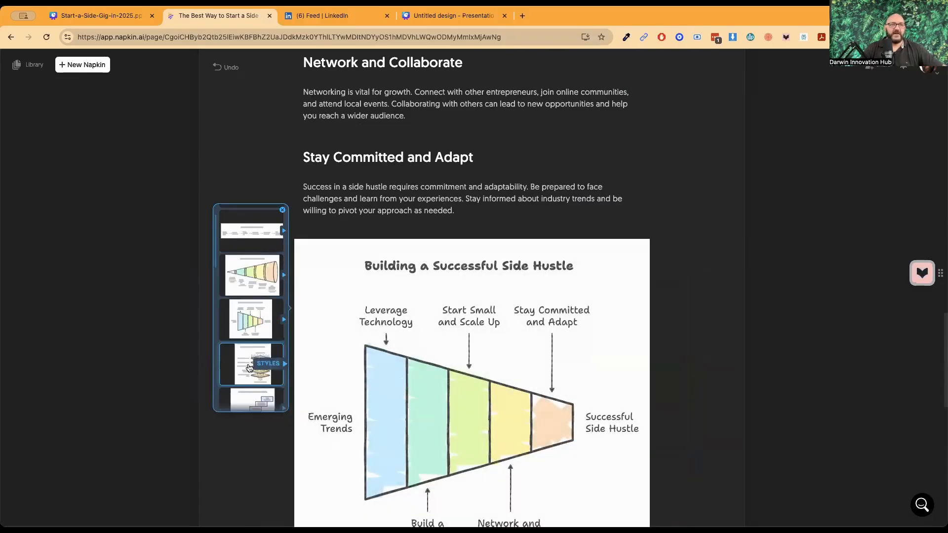
click(250, 368)
scroll(247, 316, down, 3)
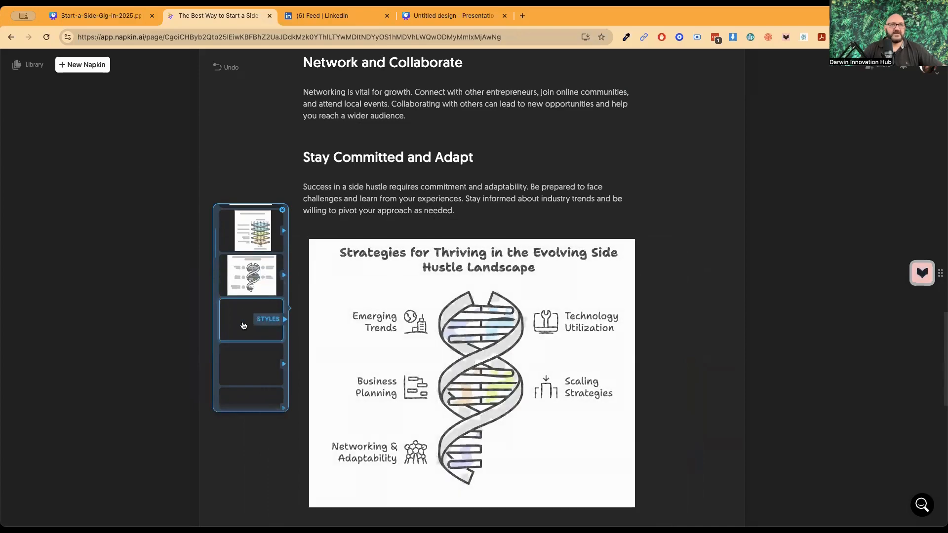
click(243, 326)
click(244, 360)
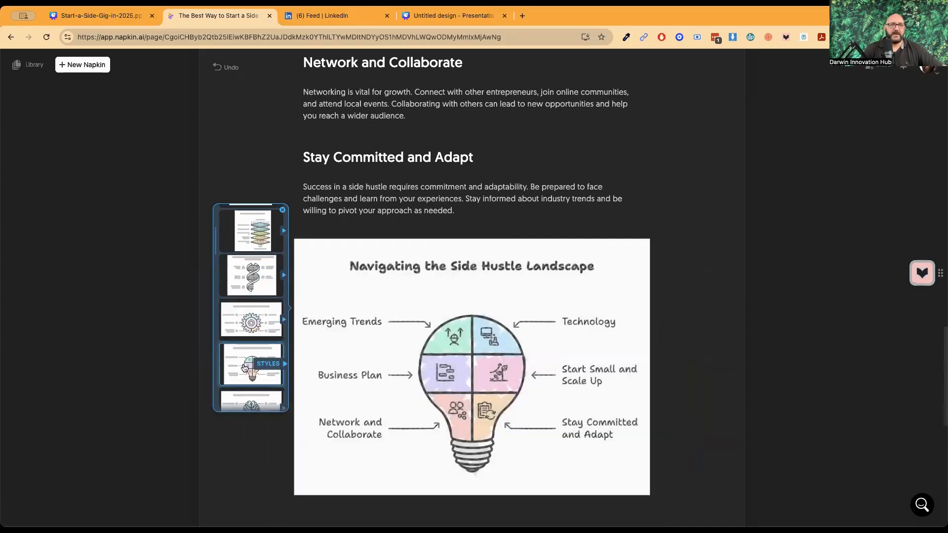
click(244, 367)
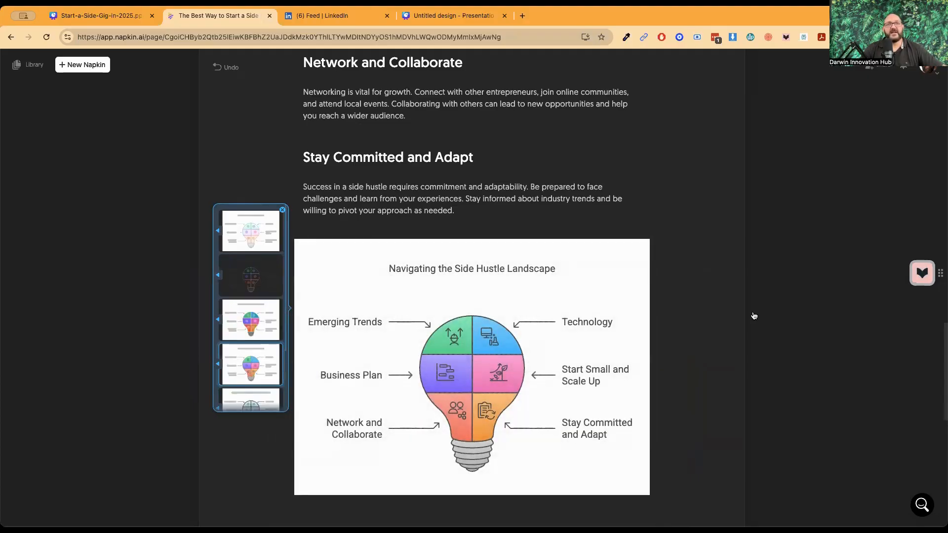
click(685, 344)
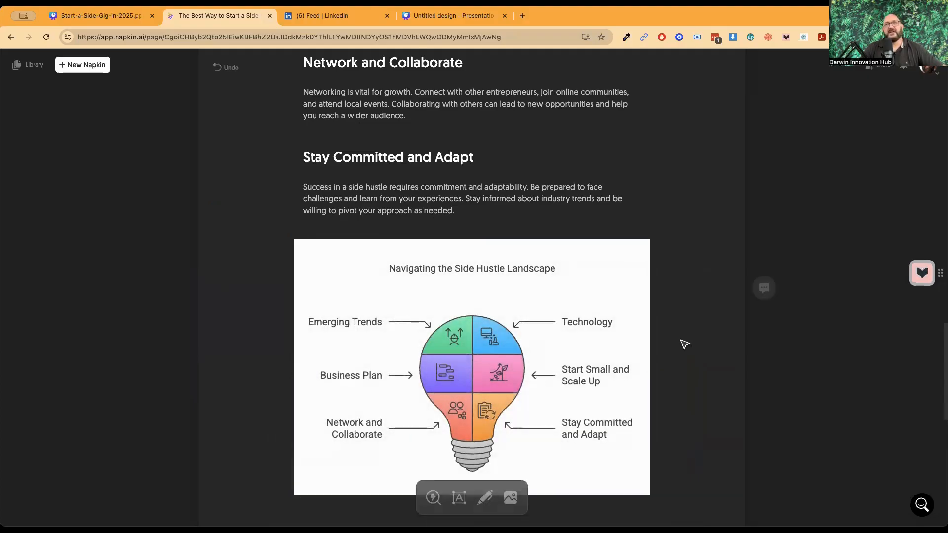
- Look through the whole side hustle document, from its title and inserted visuals down to the Conclusion
scroll(686, 356, up, 20)
scroll(696, 369, up, 5)
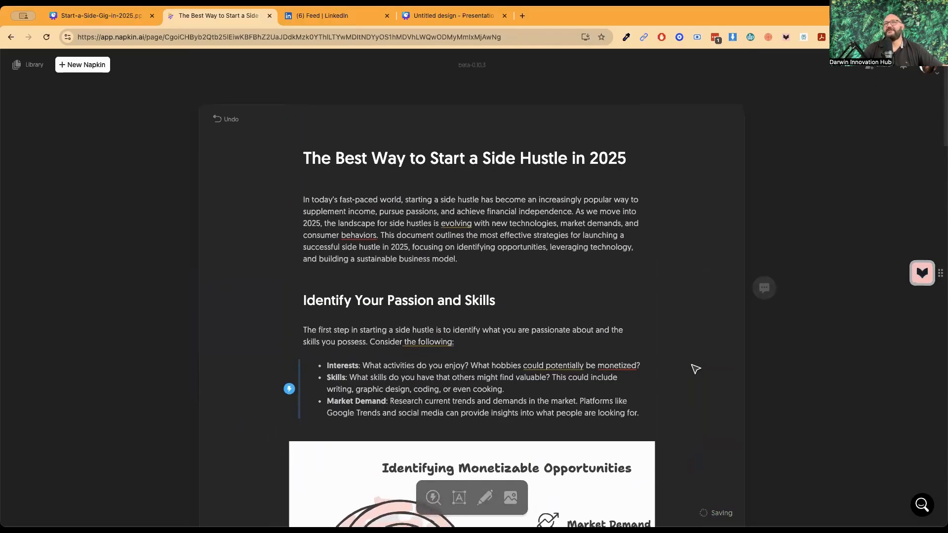
scroll(694, 366, down, 12)
scroll(691, 364, down, 15)
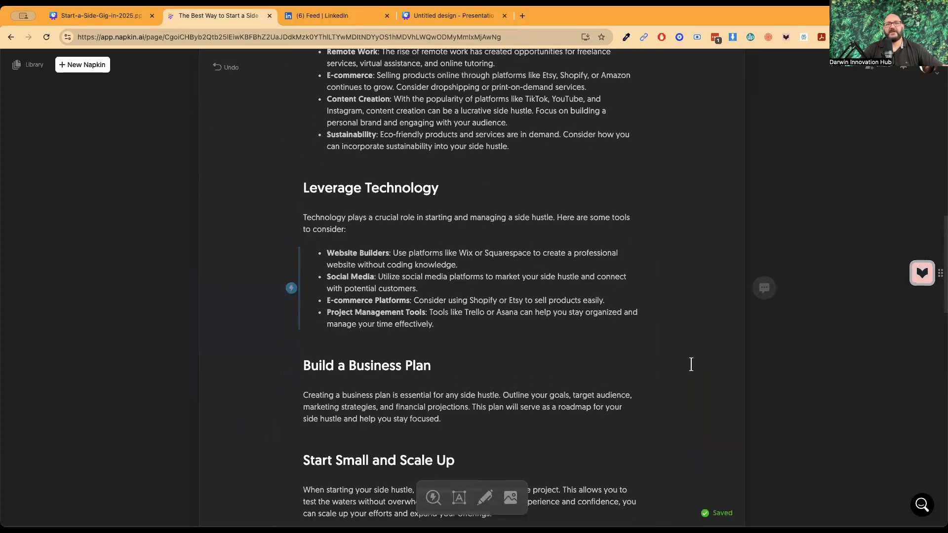
scroll(696, 369, up, 1)
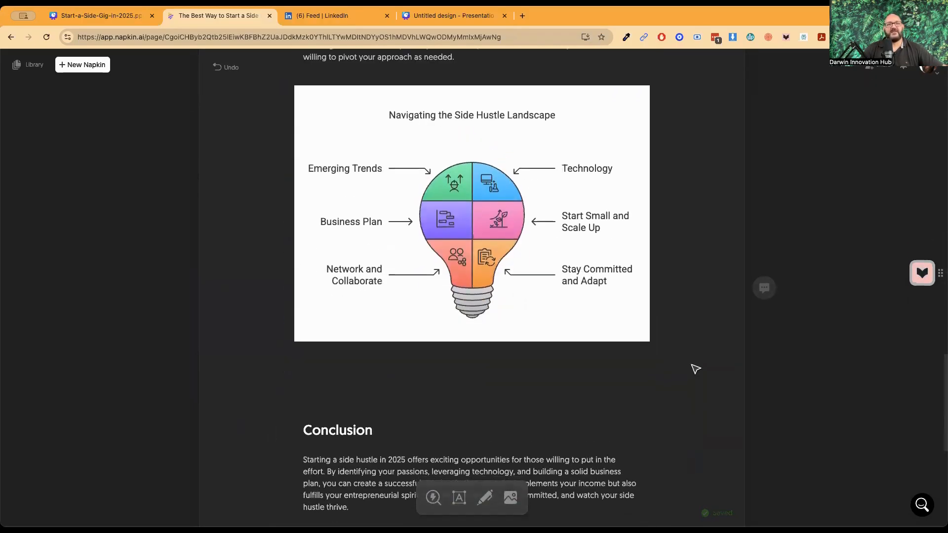
scroll(671, 356, down, 10)
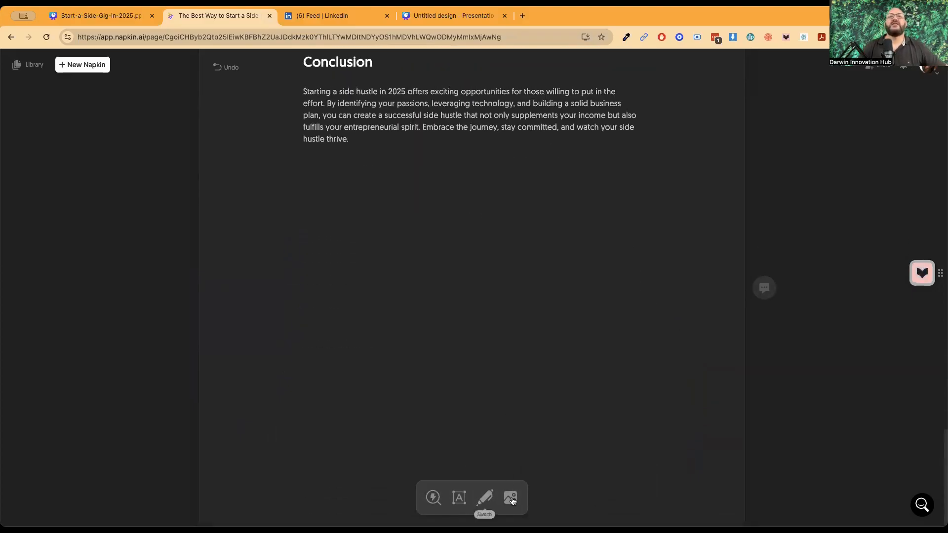
scroll(501, 380, up, 7)
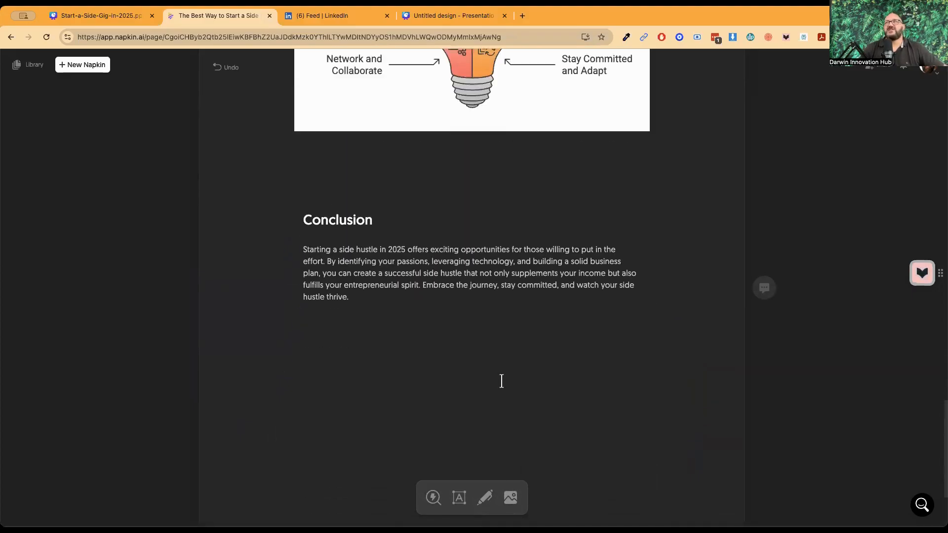
drag(363, 402, 298, 143)
click(712, 210)
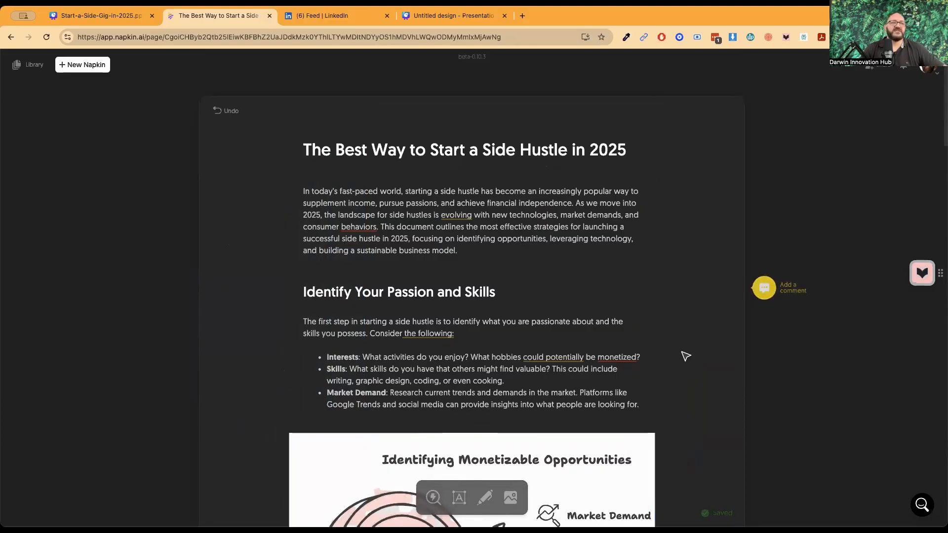
- Generate visuals from the four Leverage Technology bullets, from Website Builders to Project Management Tools
scroll(686, 356, down, 6)
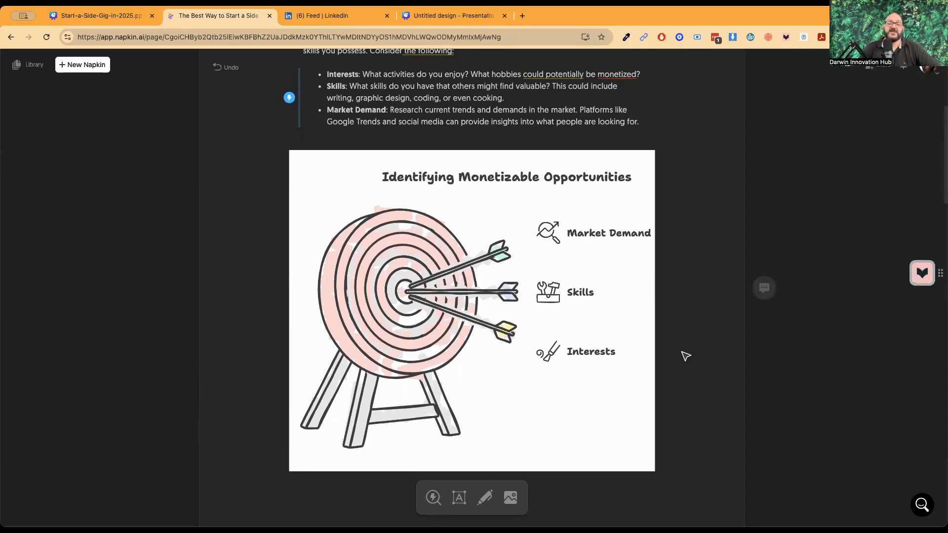
scroll(685, 356, down, 4)
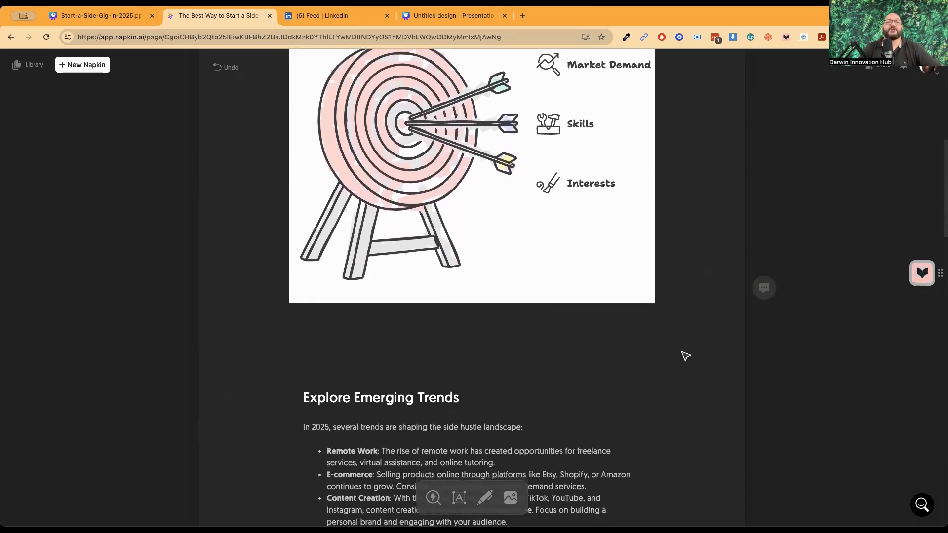
scroll(686, 356, down, 2)
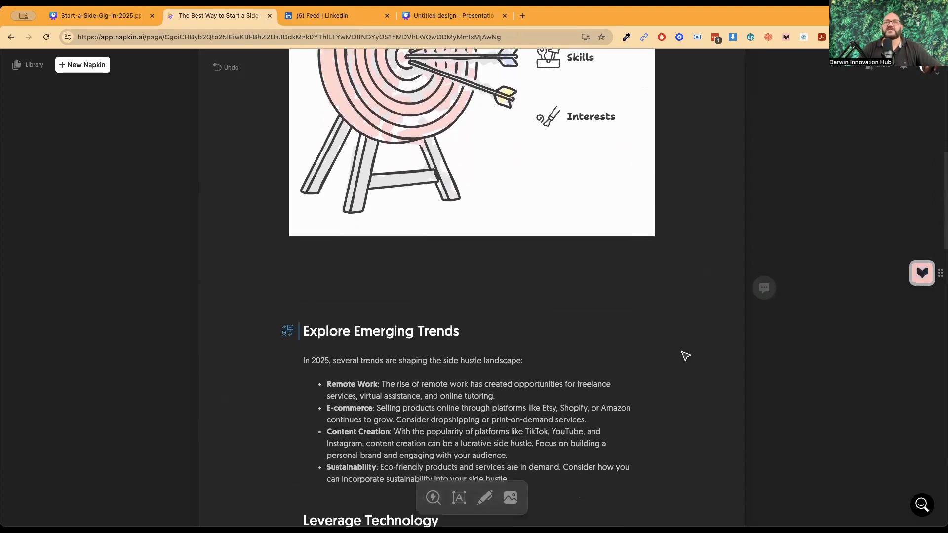
scroll(533, 335, down, 7)
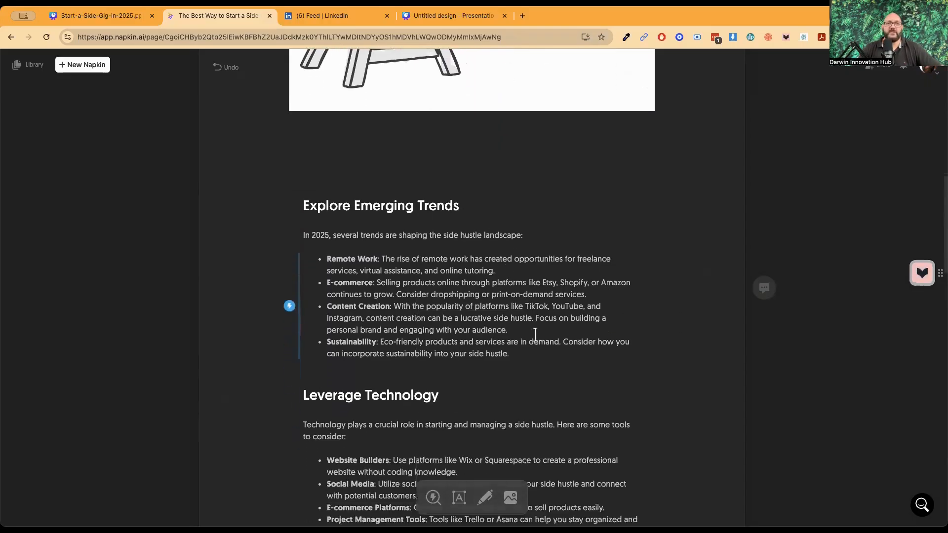
scroll(534, 335, down, 1)
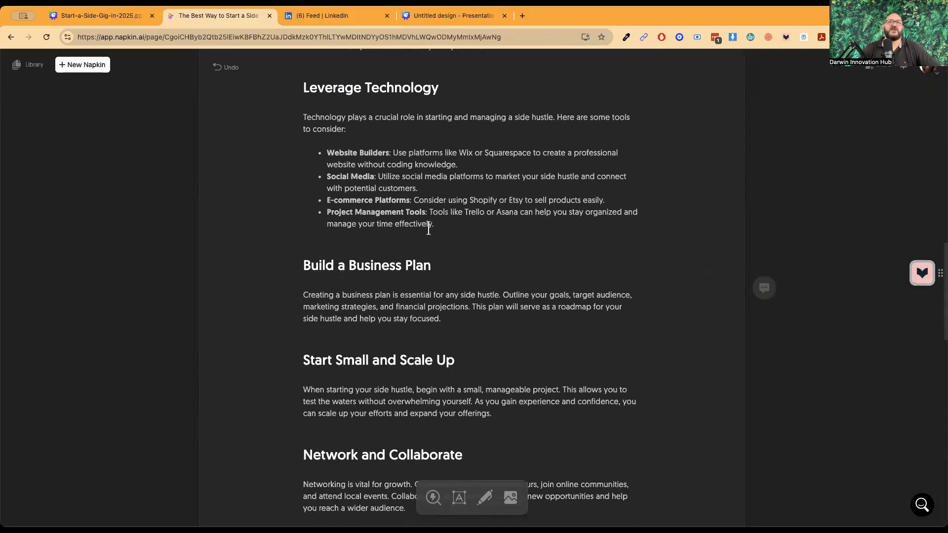
drag(443, 228, 329, 157)
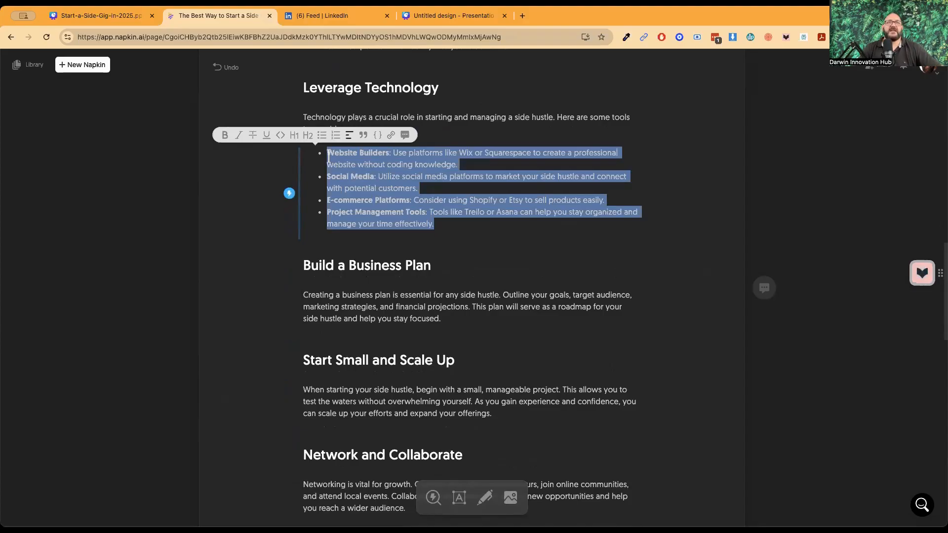
click(290, 193)
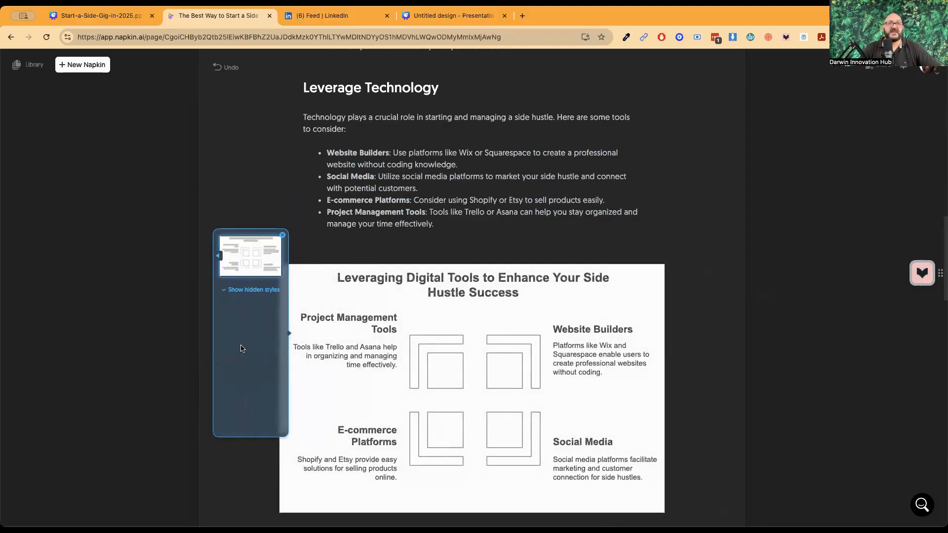
- Use the four-square Leveraging Digital Tools visual in the yellow, blue and green outlined style with light fills
click(244, 305)
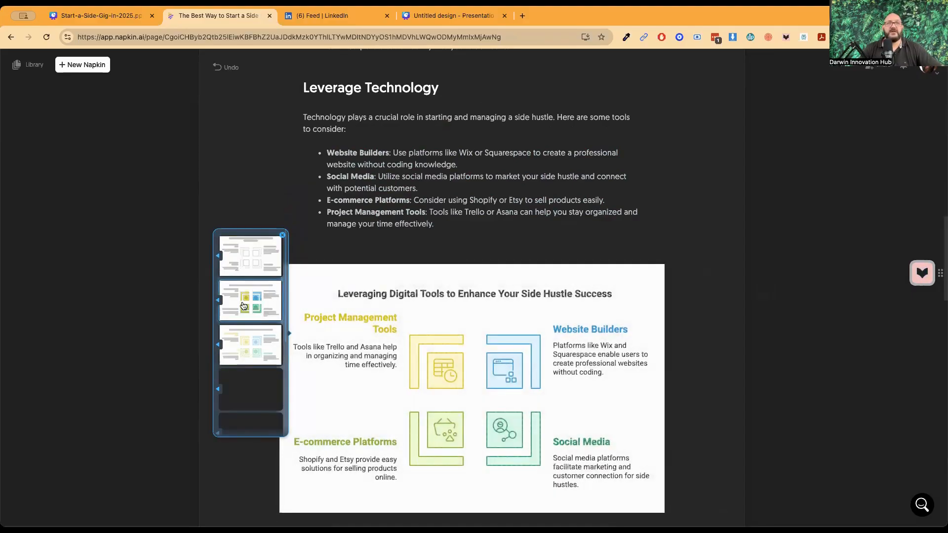
click(703, 341)
click(692, 378)
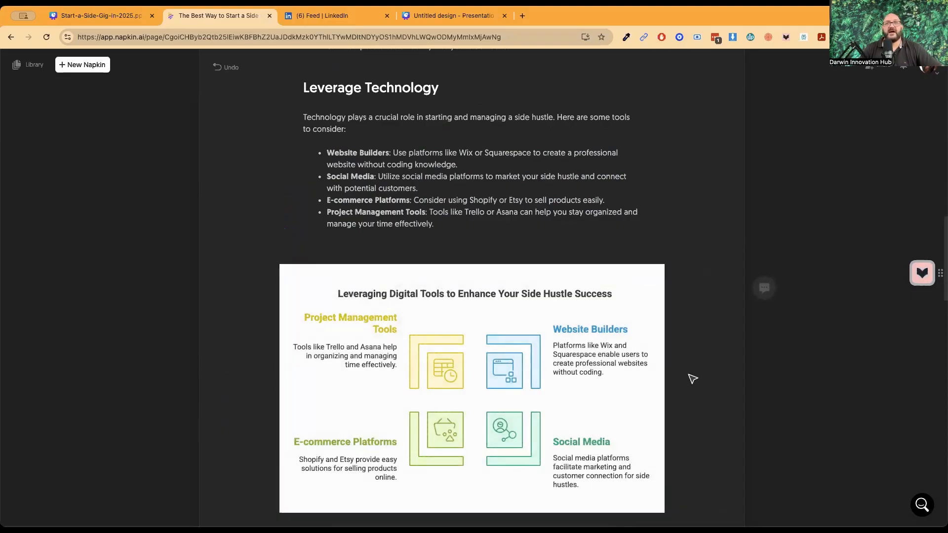
- Correct the spelling of "behaviors" to "behaviours" in the document's introductory paragraph
scroll(692, 378, down, 7)
scroll(688, 374, down, 6)
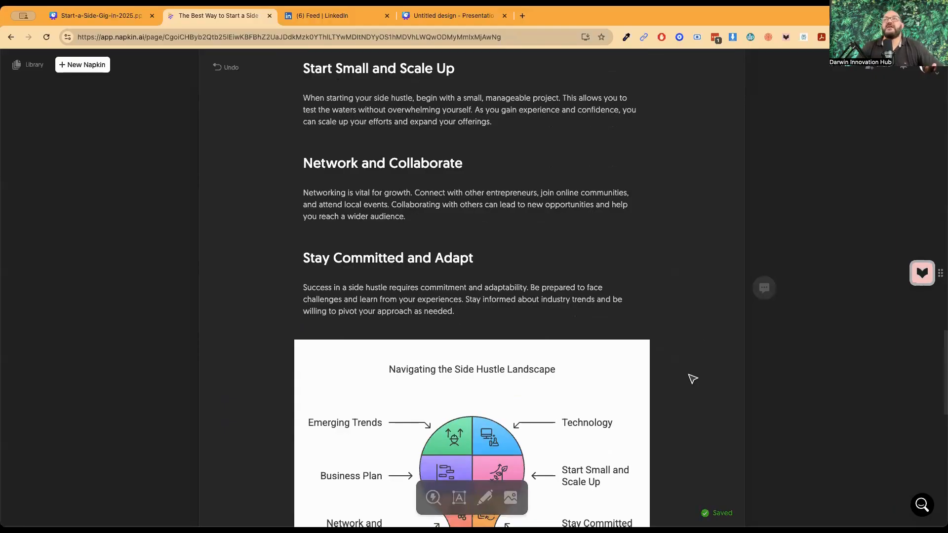
scroll(693, 379, down, 11)
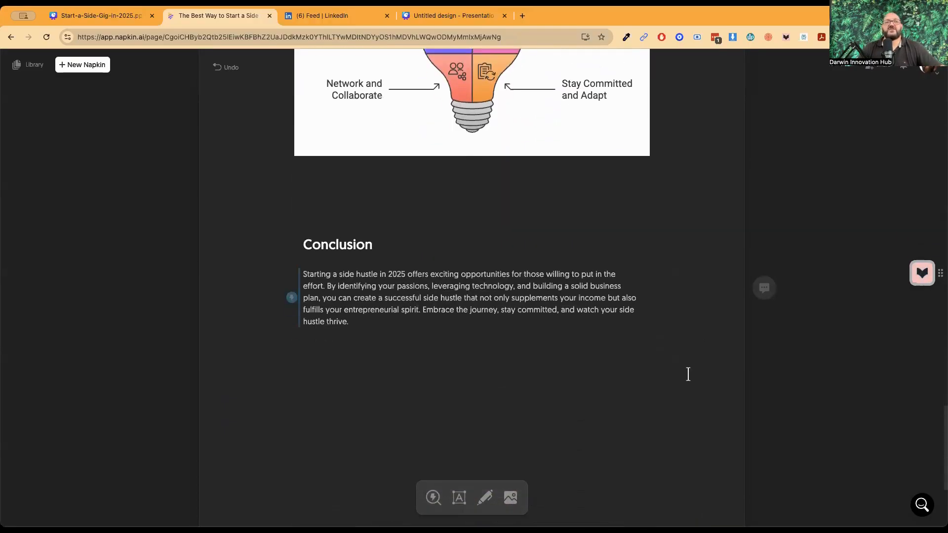
scroll(691, 376, up, 9)
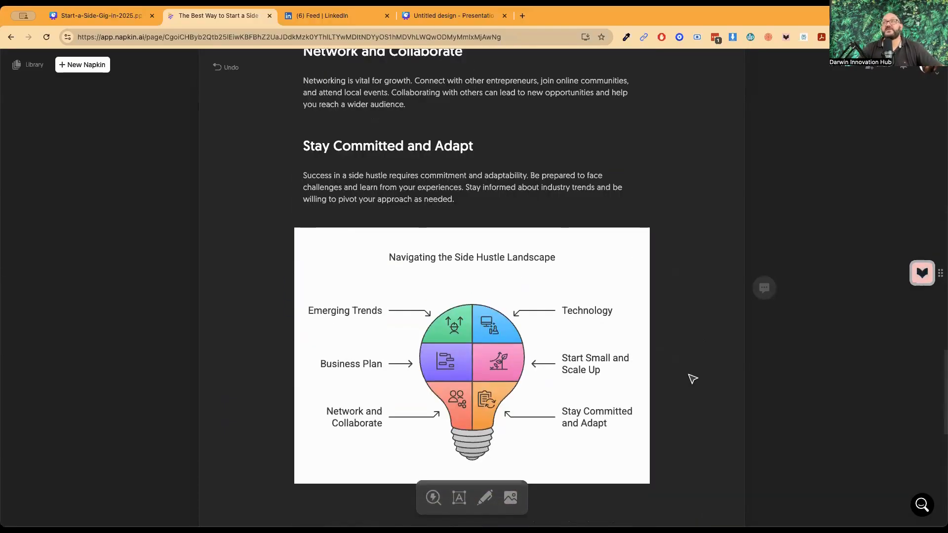
scroll(692, 379, up, 20)
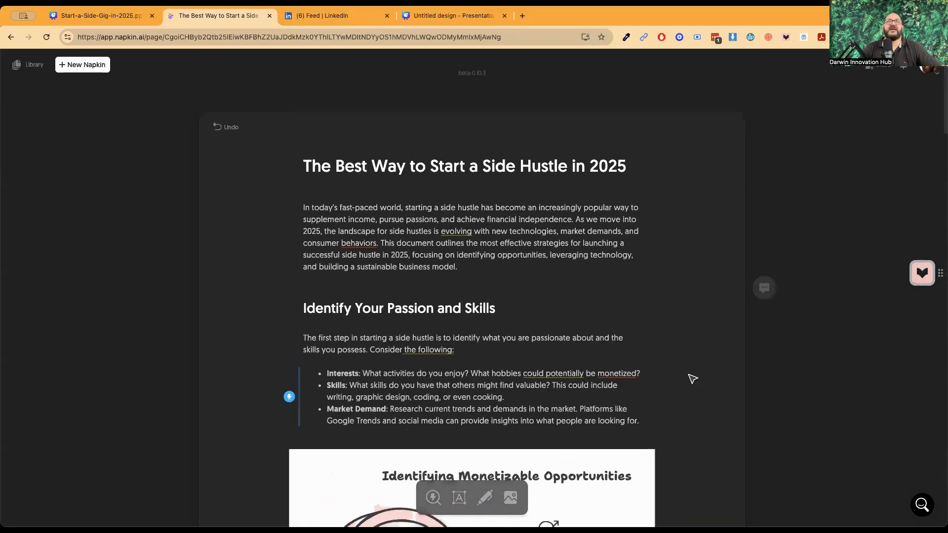
scroll(693, 379, down, 1)
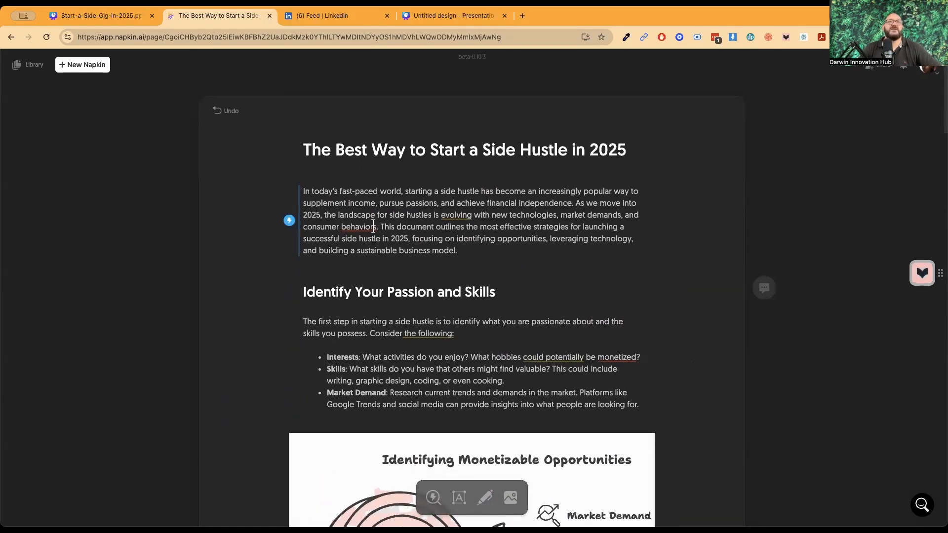
click(372, 227)
key(Return)
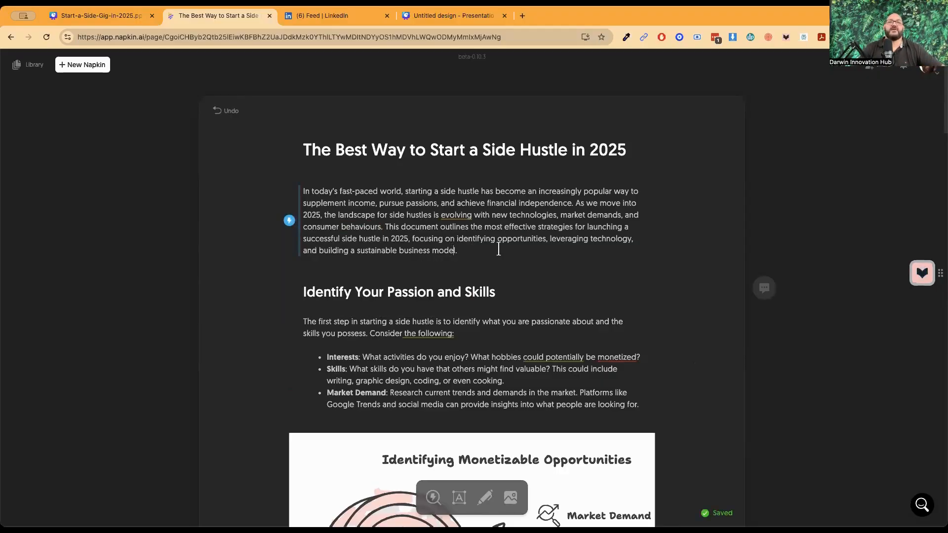
- Open the sharing options for the side hustle napkin
scroll(499, 249, down, 7)
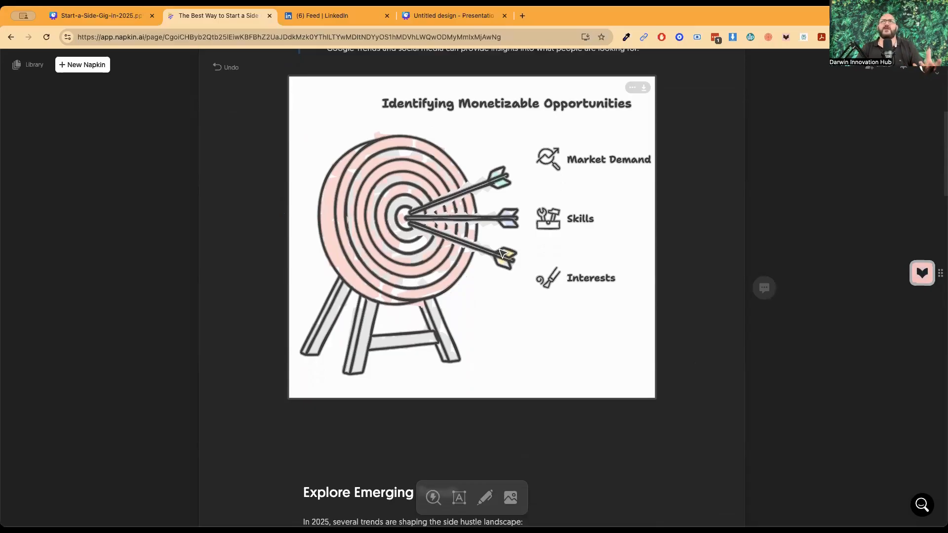
scroll(500, 253, up, 1)
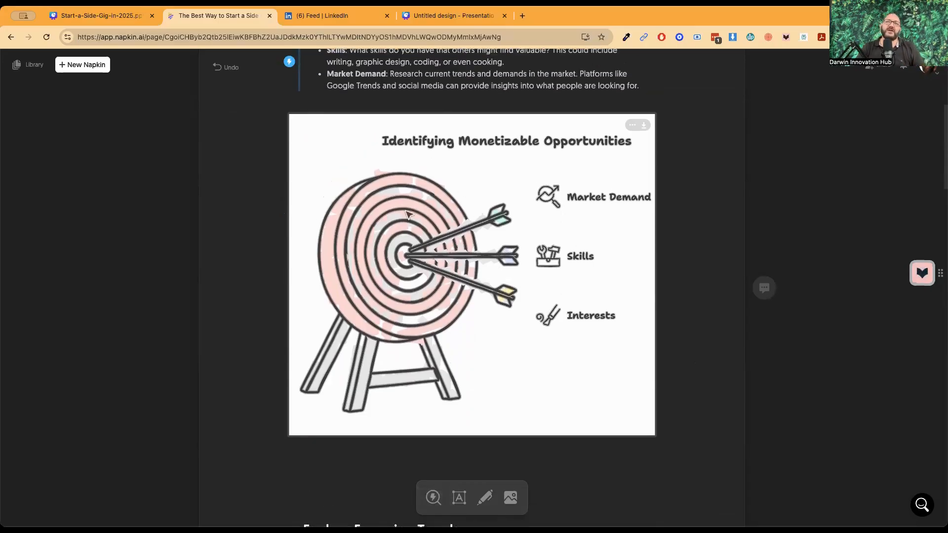
scroll(567, 301, up, 8)
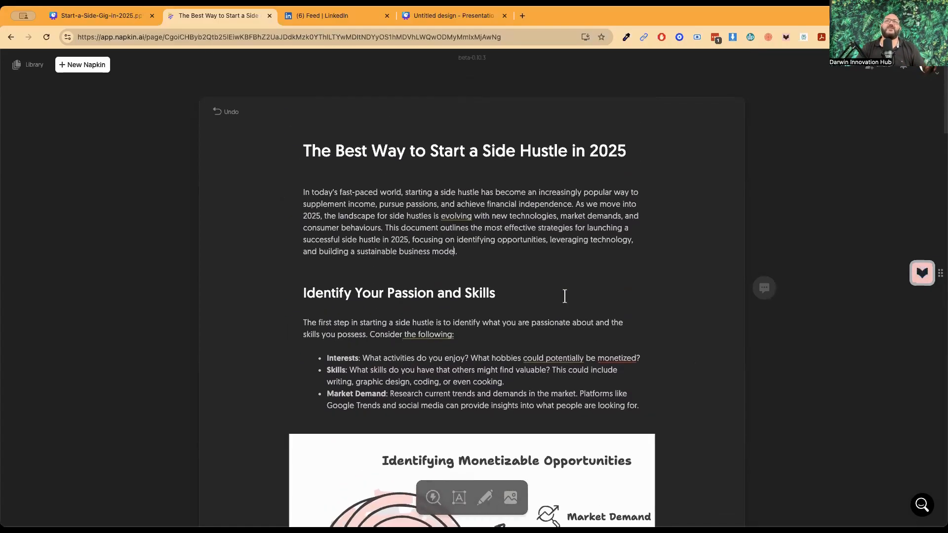
scroll(565, 296, down, 20)
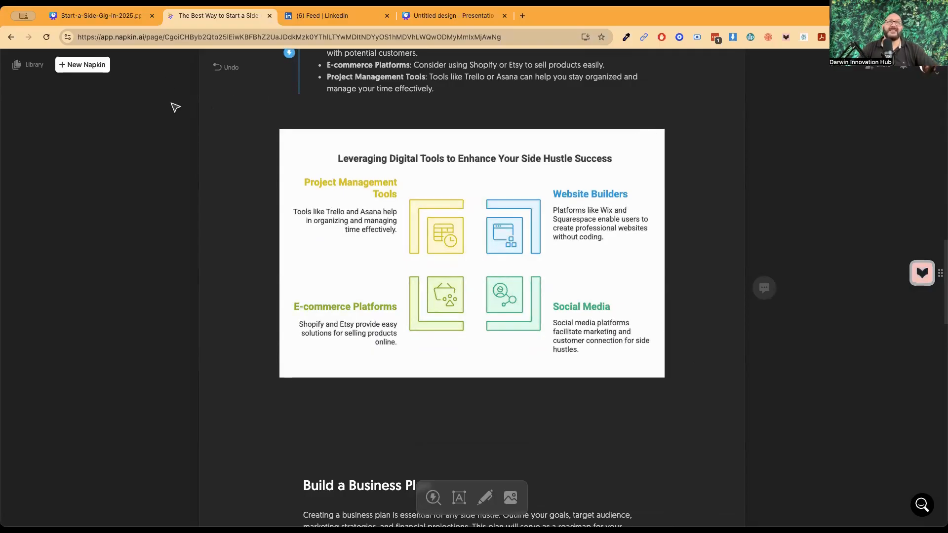
scroll(176, 107, up, 3)
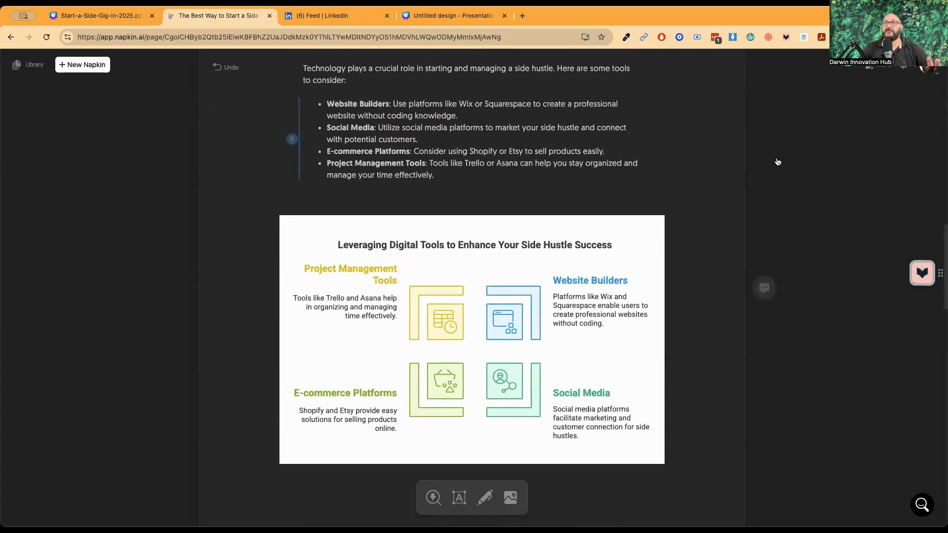
scroll(675, 183, down, 1)
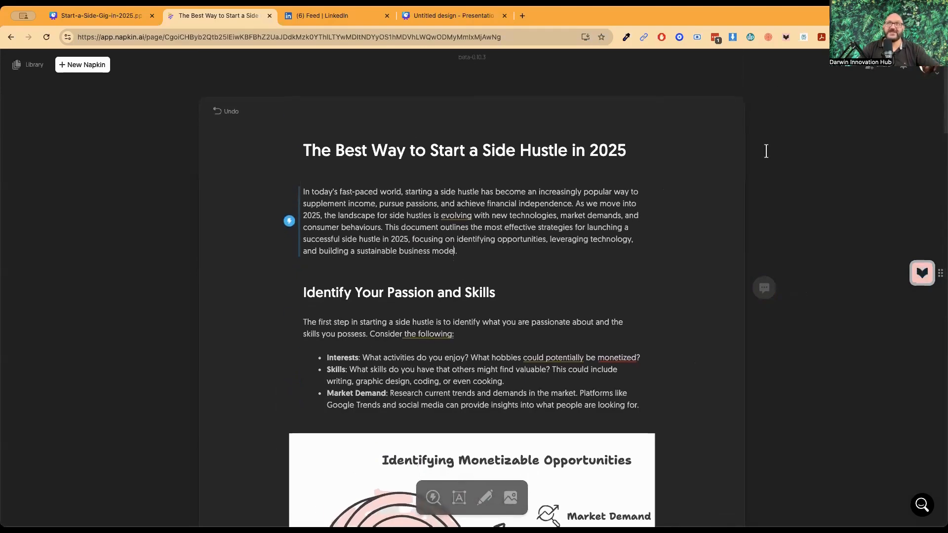
click(873, 68)
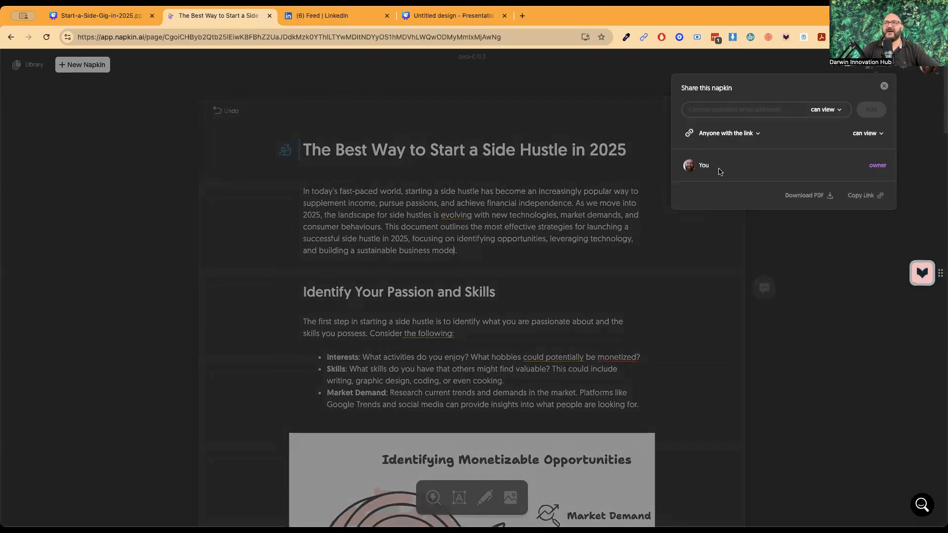
- Enter a collaborator's e-mail with view access for the napkin and check the available link access options
key(super+v)
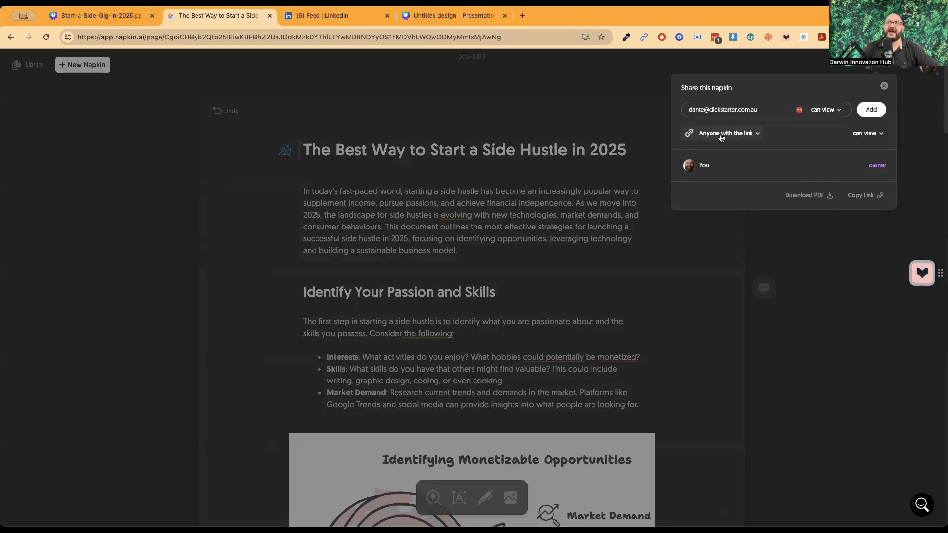
click(749, 134)
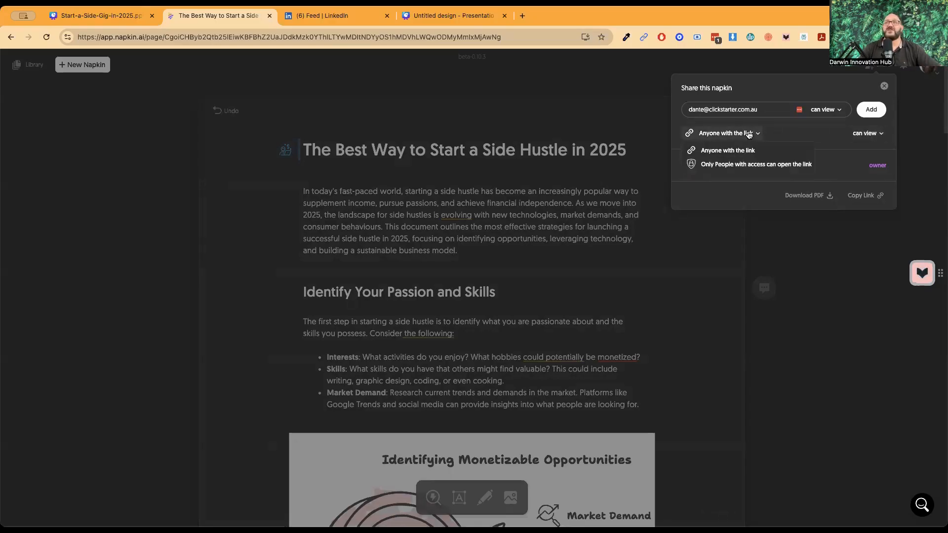
click(828, 141)
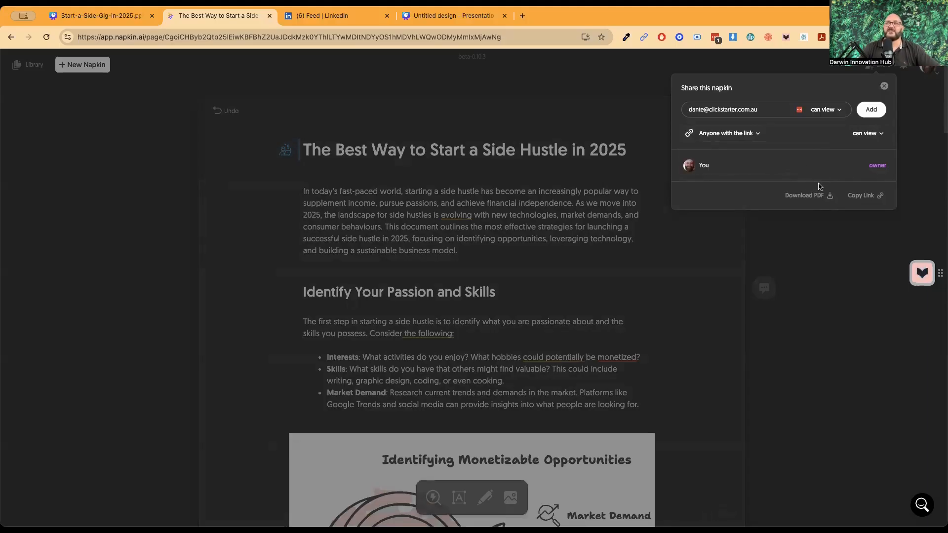
- Export the whole side hustle napkin as a PDF
click(809, 196)
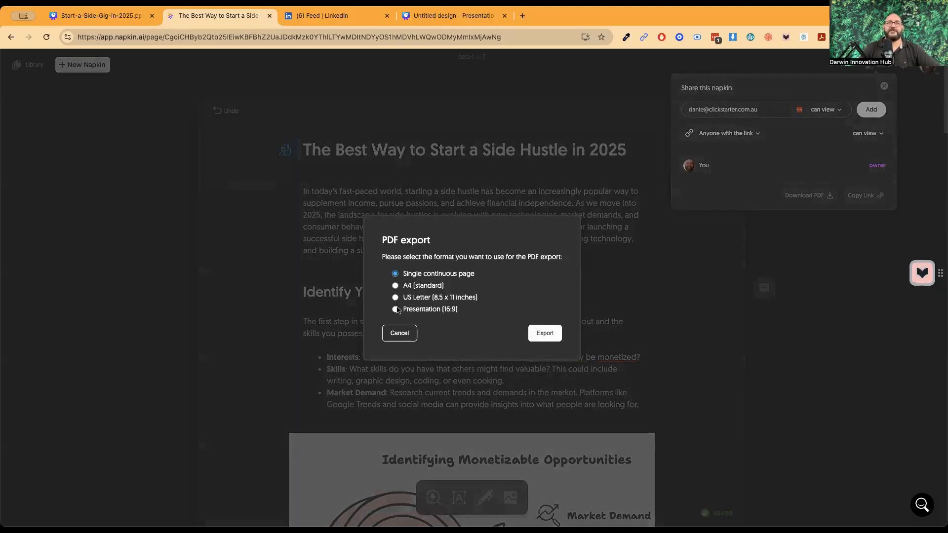
click(546, 336)
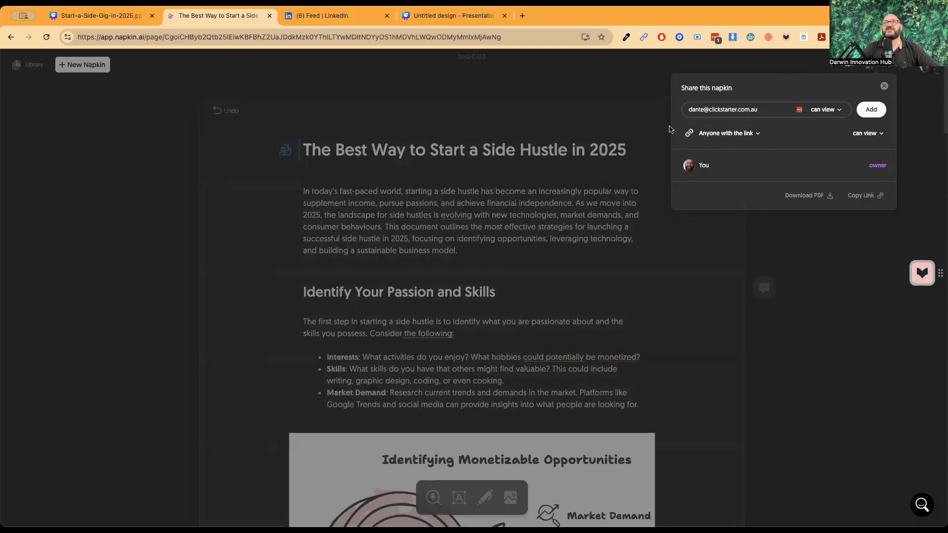
- Switch to Perplexity and attach The-Best-Way-to-Start-a-Side-Hustle-in-2025.pdf to a new question
click(522, 16)
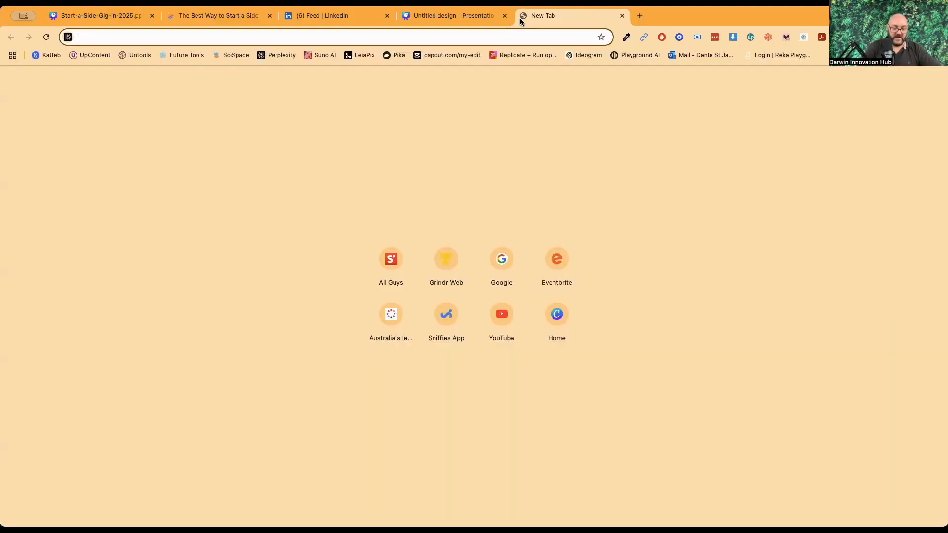
text(perp)
key(Return)
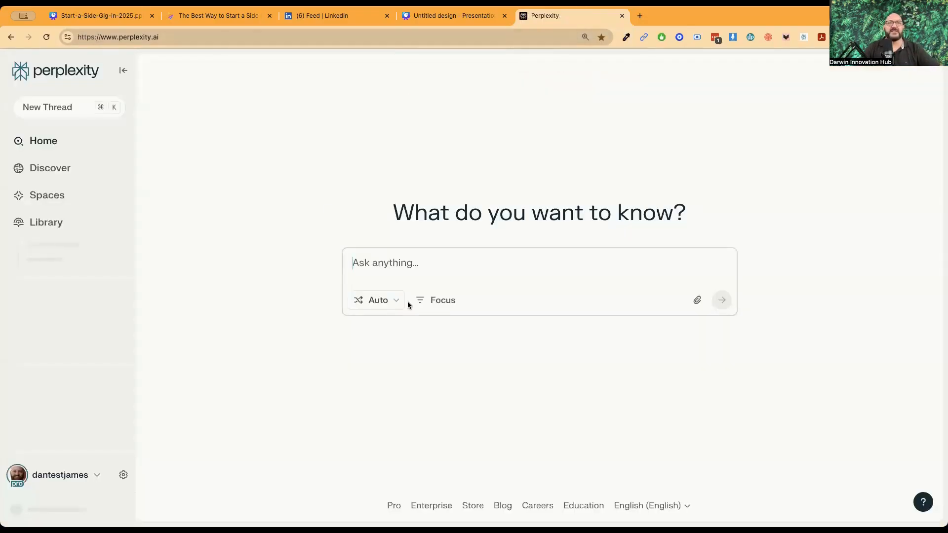
click(697, 302)
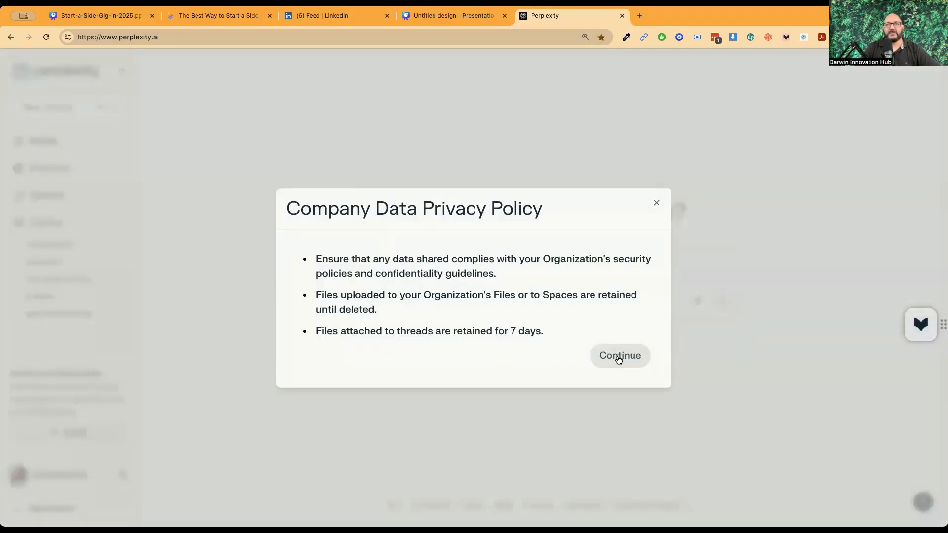
click(619, 359)
click(696, 301)
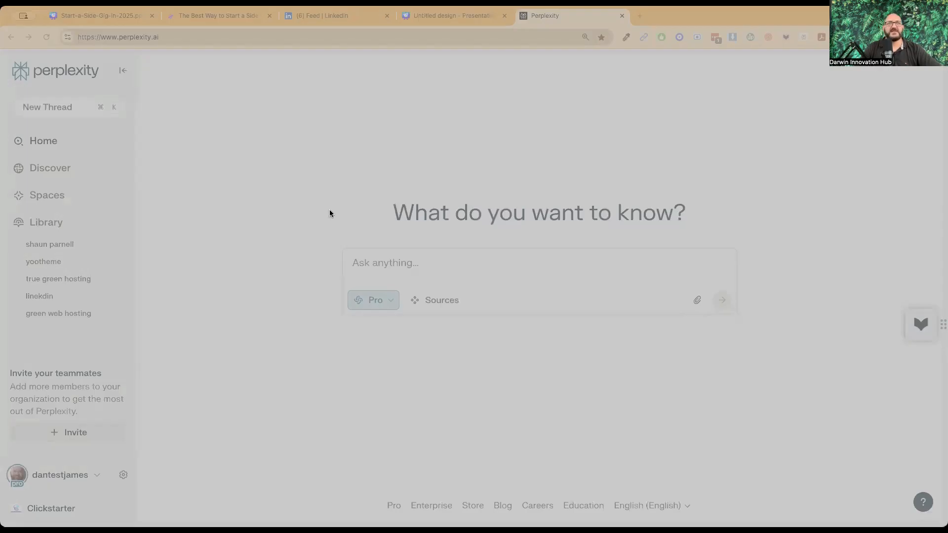
key(Escape)
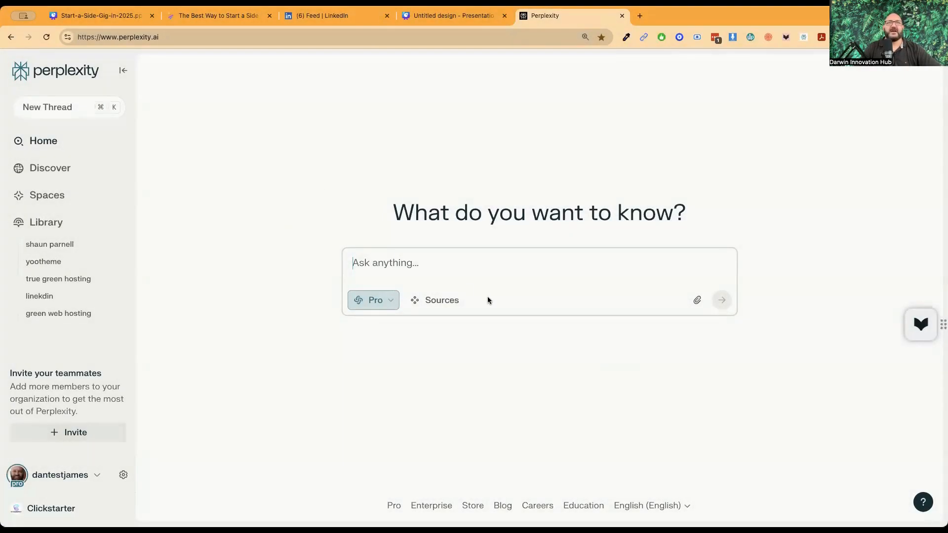
- Ask Perplexity to "Improve this article" using the attached PDF and read through the suggested enhancements
text(Improve t)
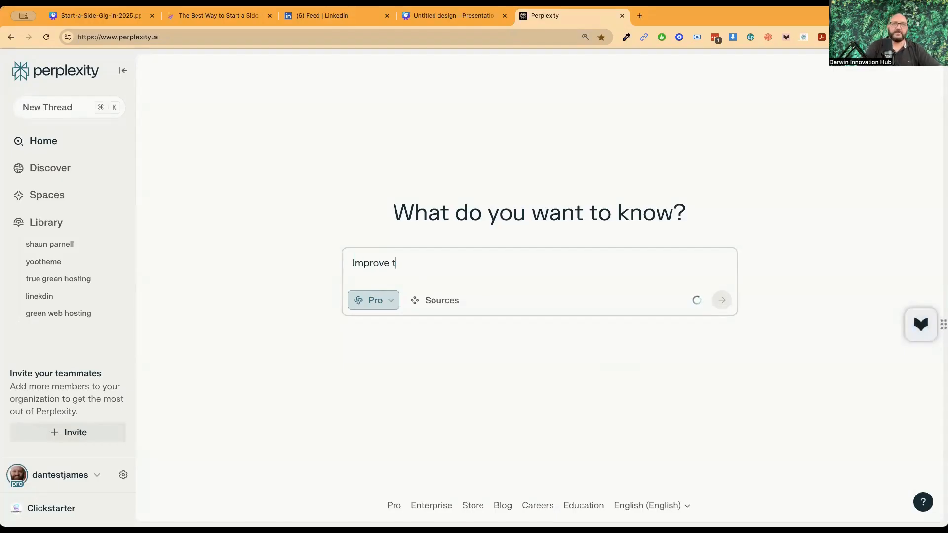
text(his article)
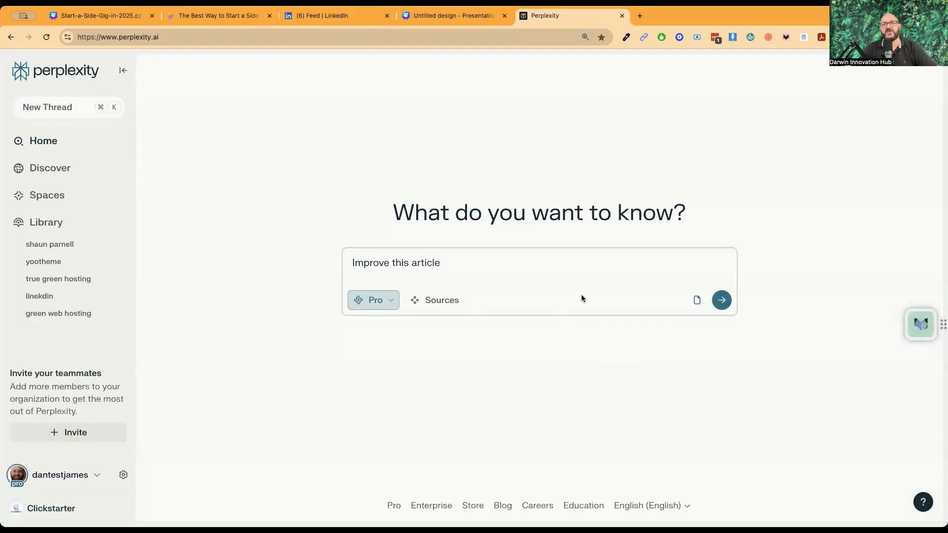
click(720, 300)
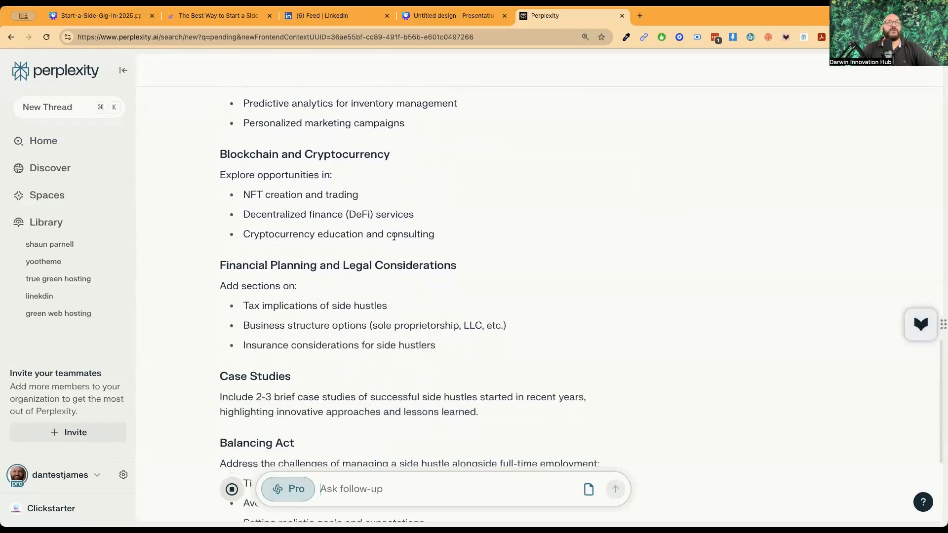
scroll(474, 290, down, 4)
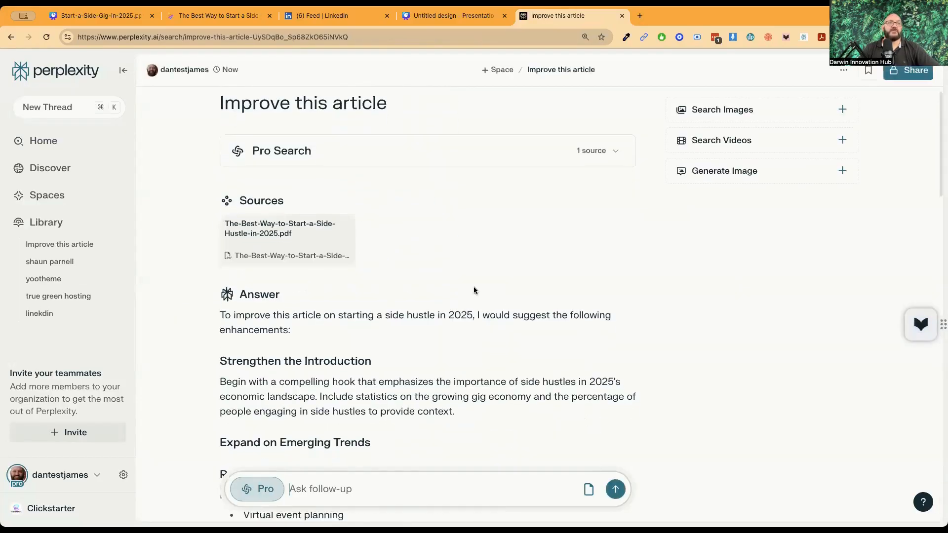
scroll(474, 291, down, 10)
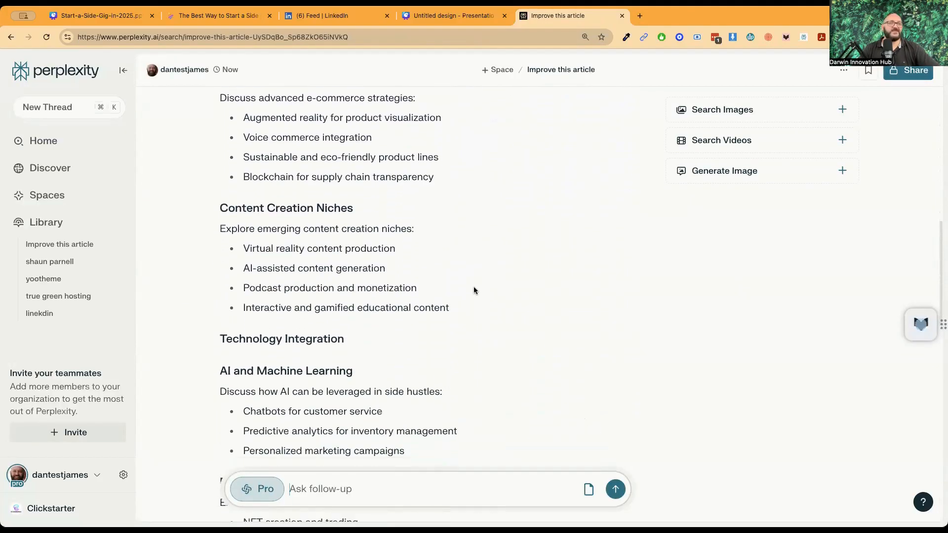
scroll(473, 286, down, 7)
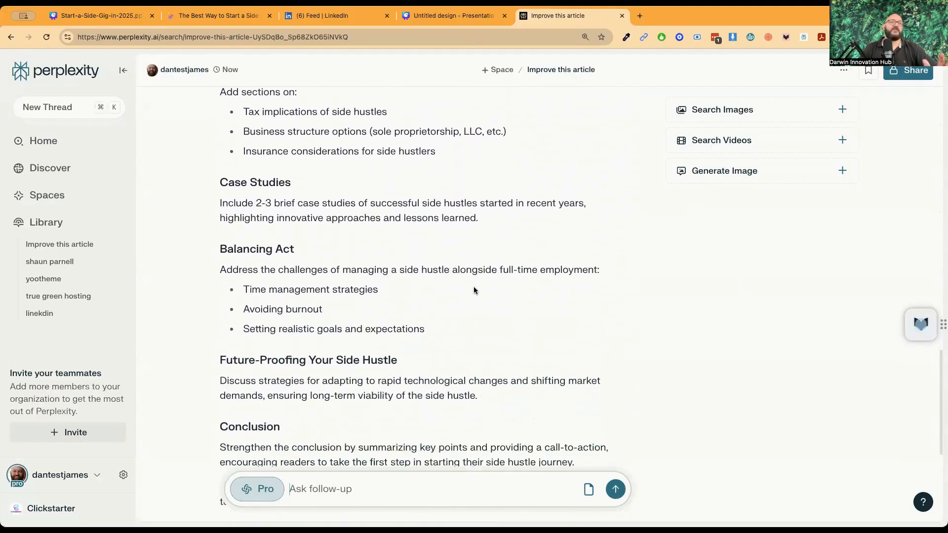
scroll(474, 289, down, 1)
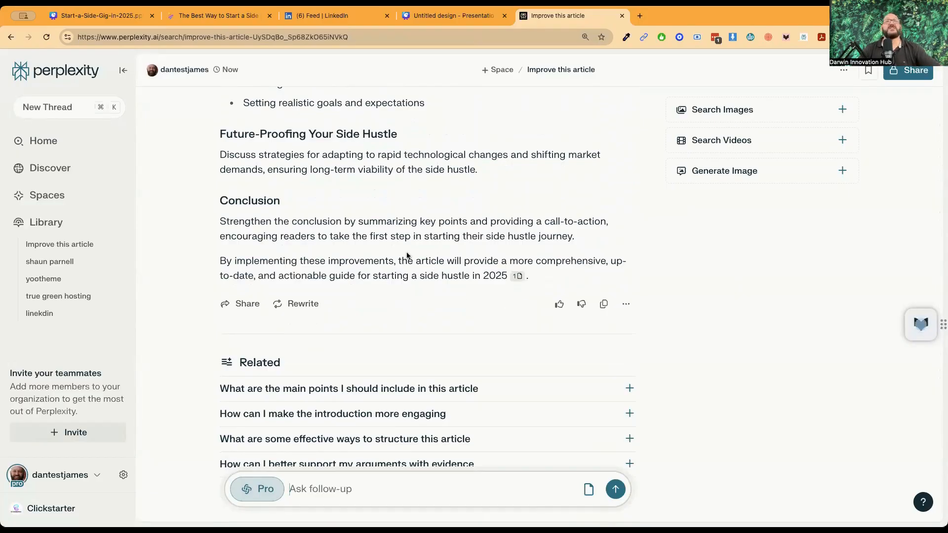
- Return to the side hustle napkin in Napkin and close its sharing options without applying the pending view permission
click(454, 16)
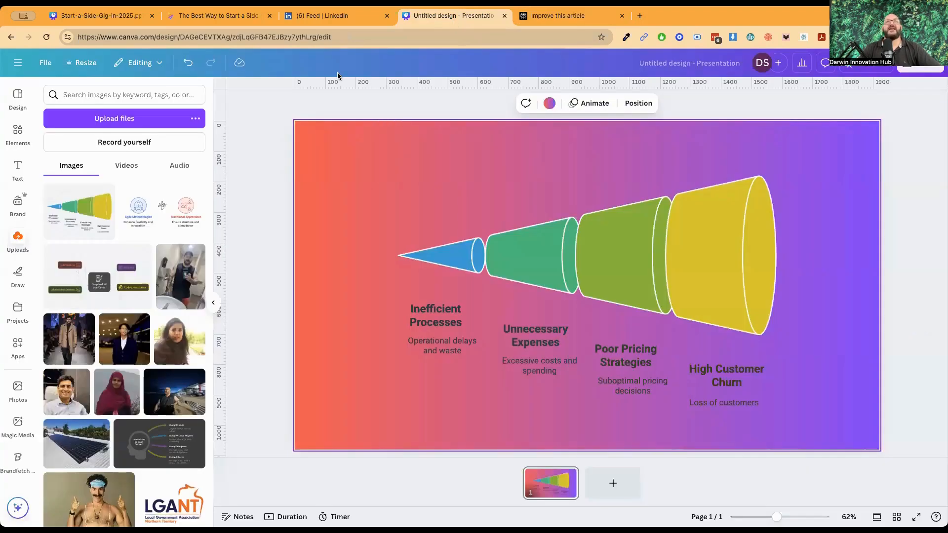
click(190, 16)
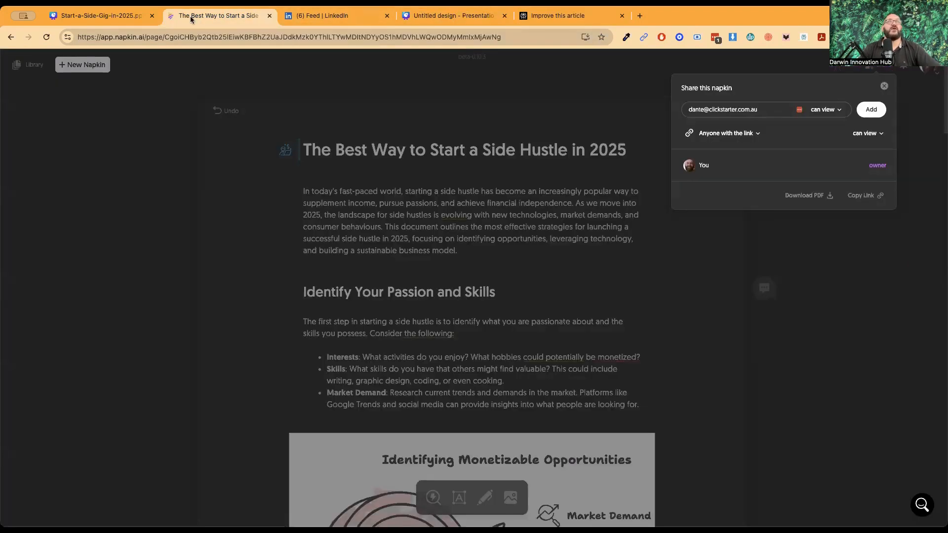
click(492, 361)
scroll(492, 360, down, 2)
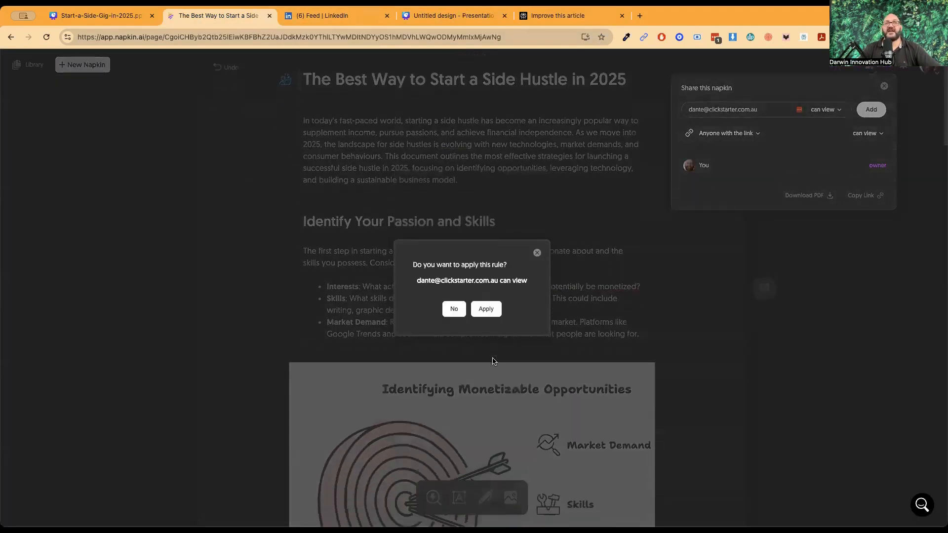
click(537, 253)
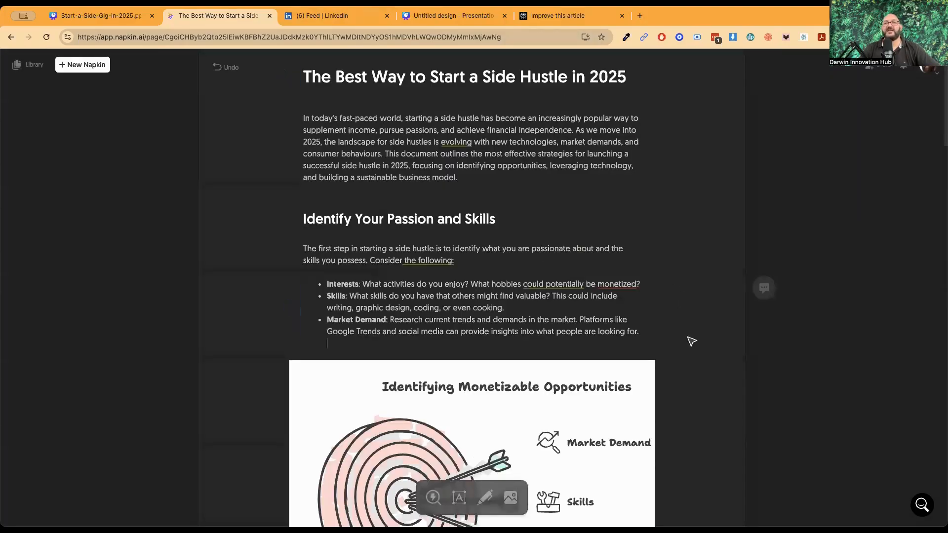
- Check the export options for the Identifying Monetizable Opportunities visual and close them without exporting
click(644, 371)
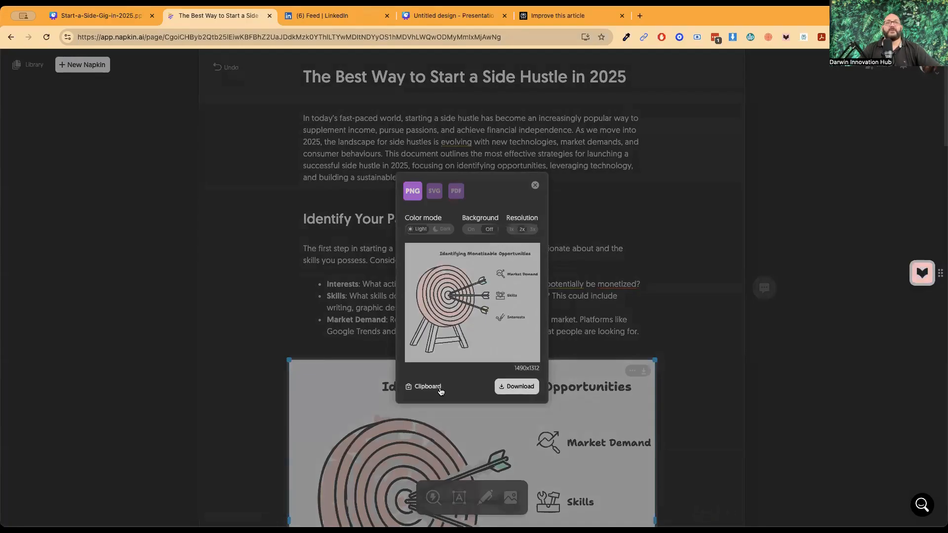
click(690, 227)
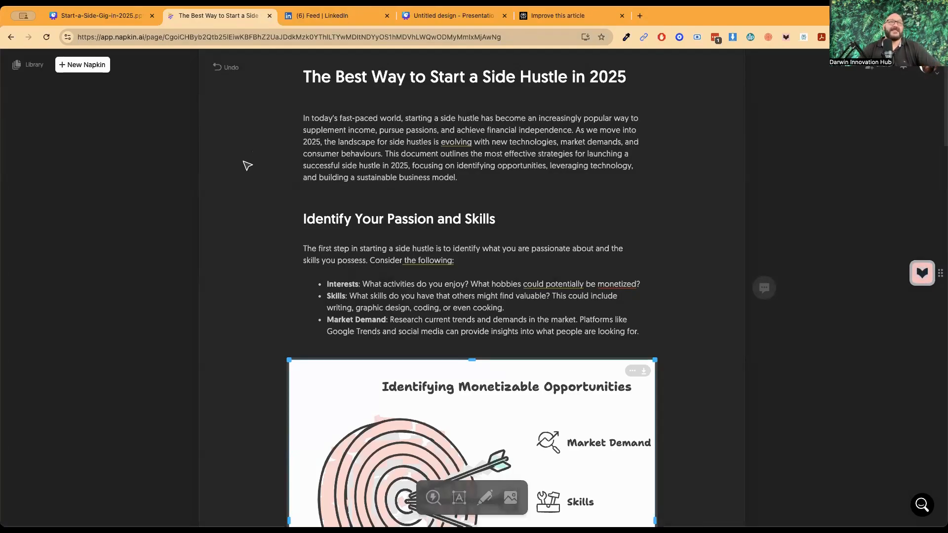
- Open the upper of the two PAIPS Method napkins in the library and review its article and funnel visual
scroll(245, 163, up, 3)
click(29, 70)
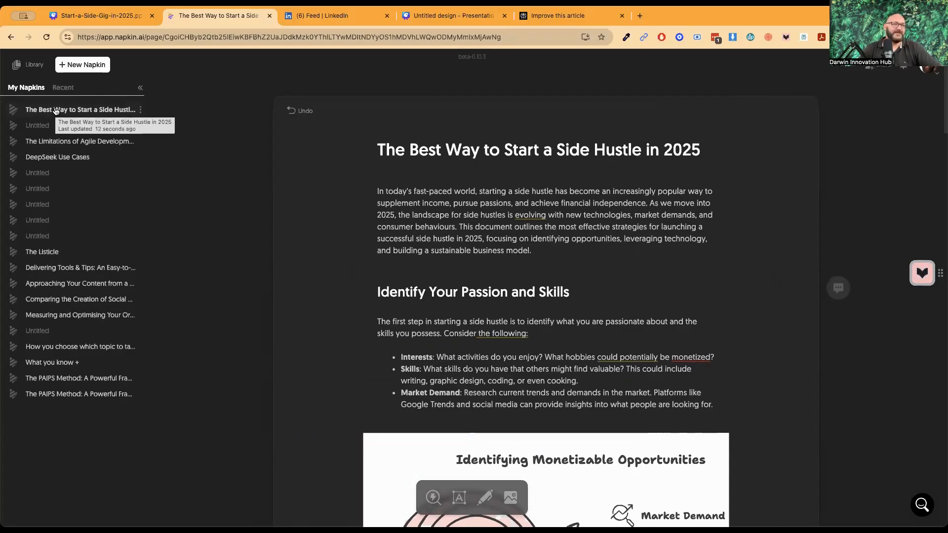
click(60, 379)
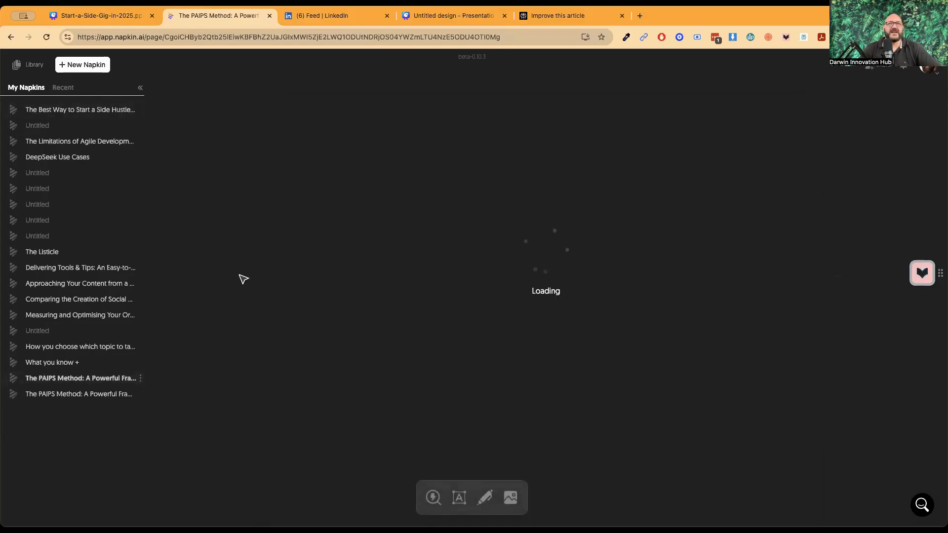
scroll(311, 358, down, 5)
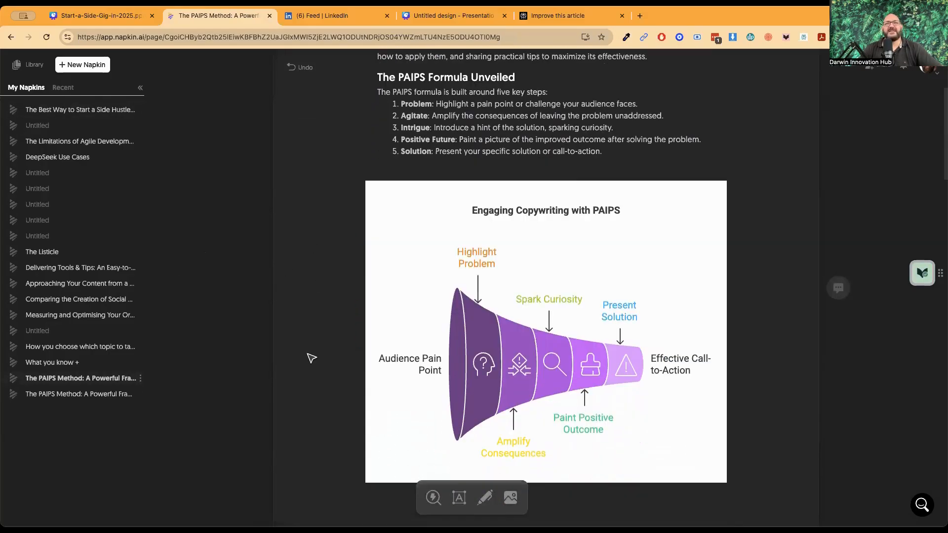
scroll(311, 358, down, 10)
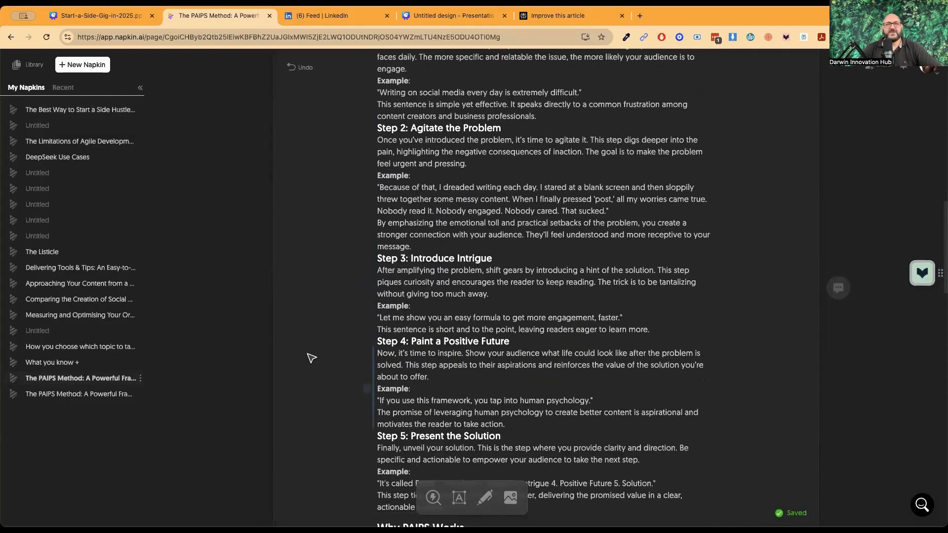
scroll(311, 358, down, 10)
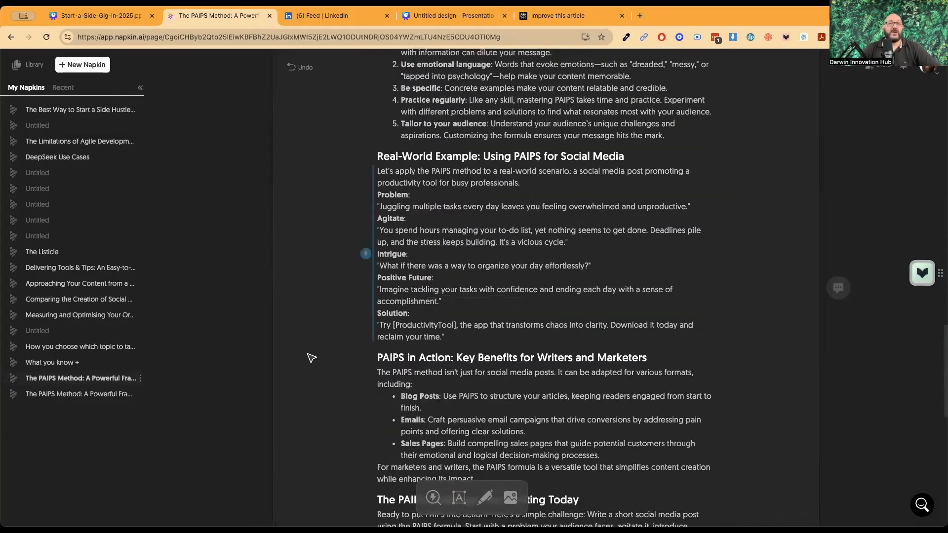
scroll(311, 358, down, 8)
scroll(311, 358, up, 15)
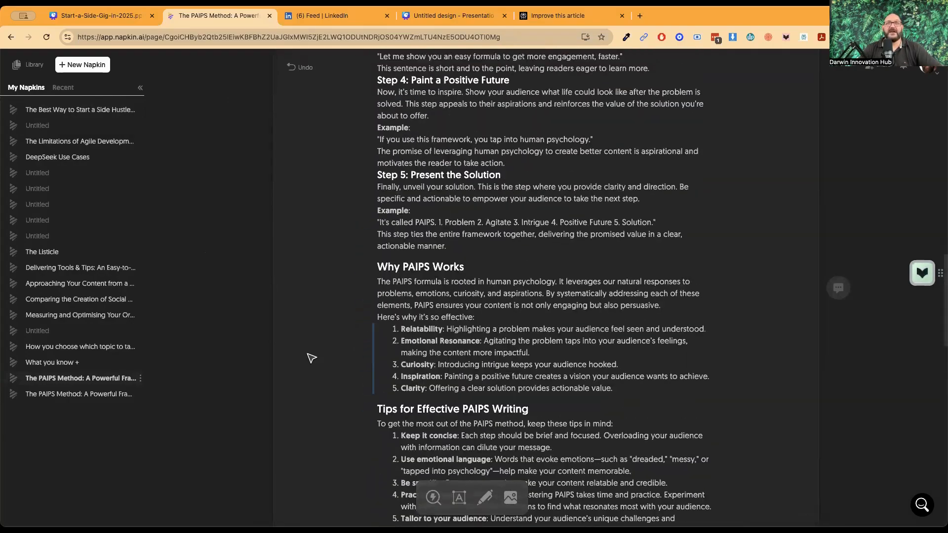
scroll(311, 358, up, 15)
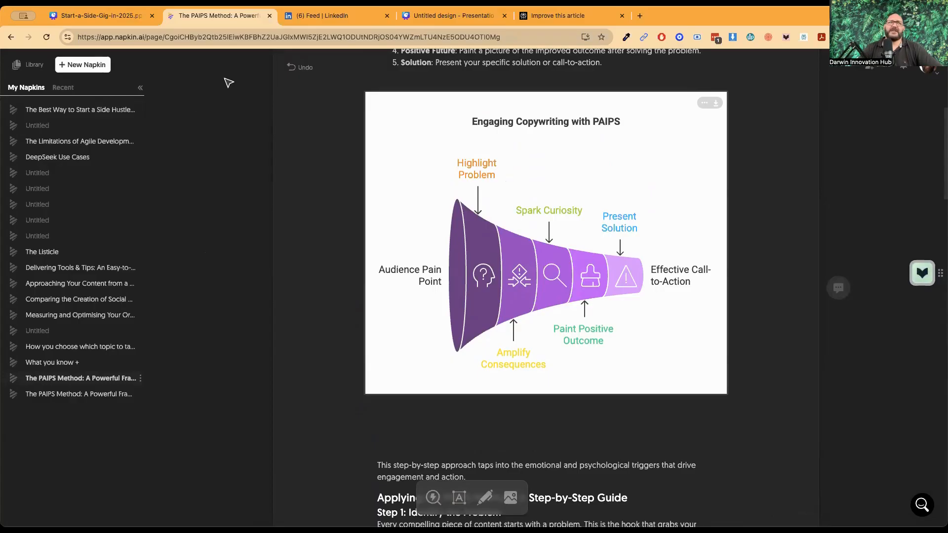
scroll(346, 167, up, 6)
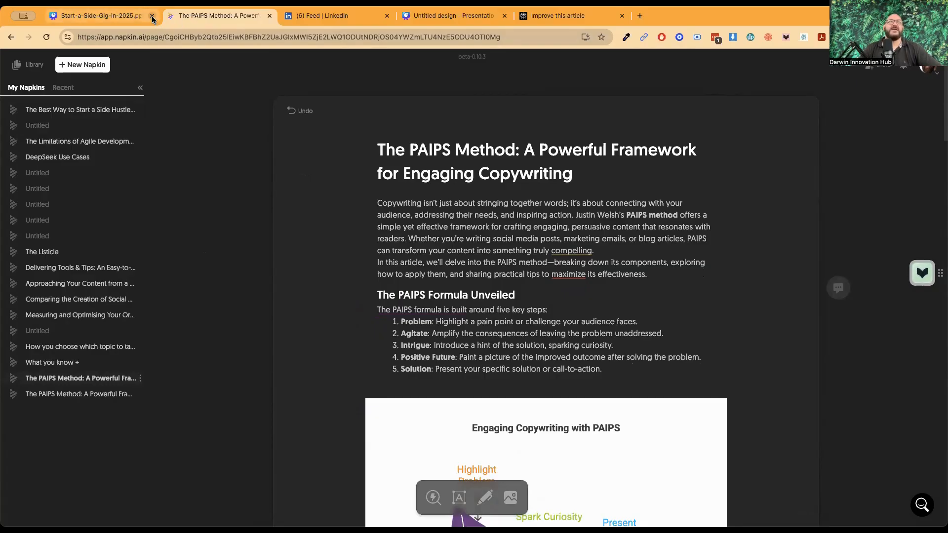
- Close the Start-a-Side-Gig-in-2025 presentation
click(152, 16)
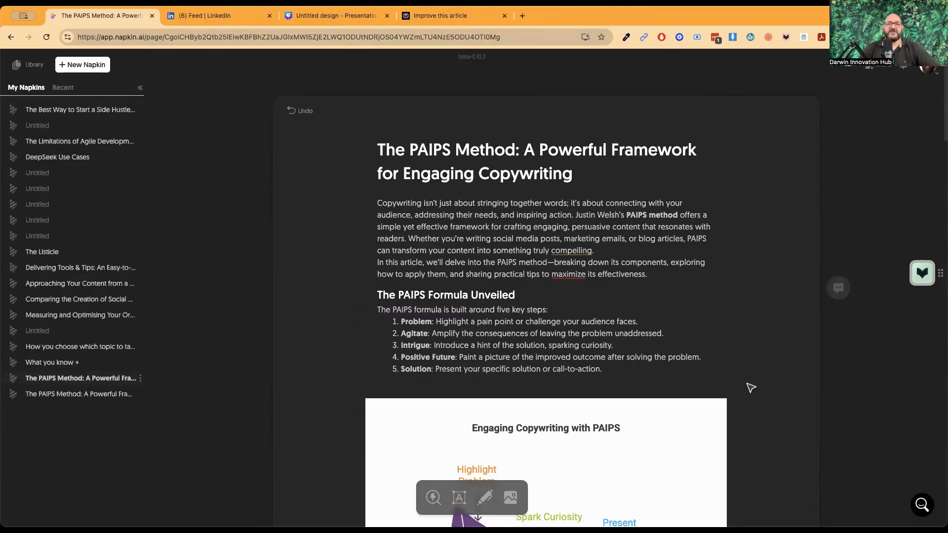